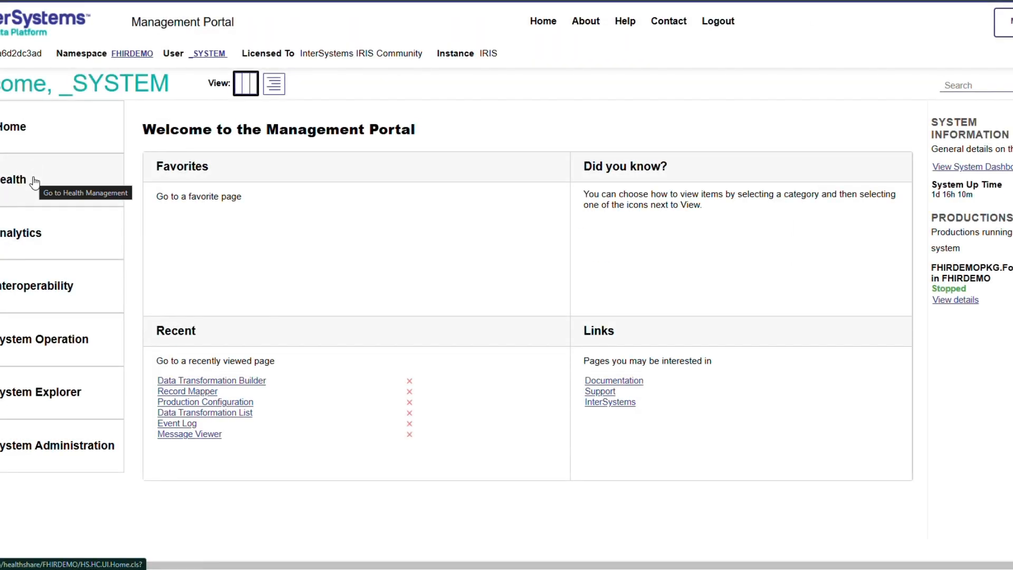
Step: Open the FHIR server configuration from Health management and start adding a new endpoint
left_click(34, 181)
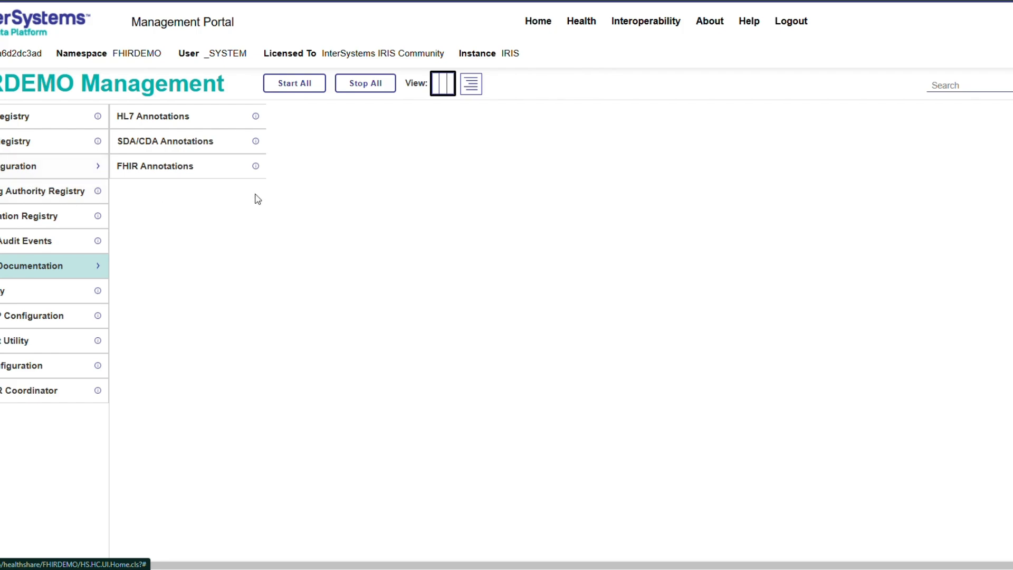
left_click(32, 369)
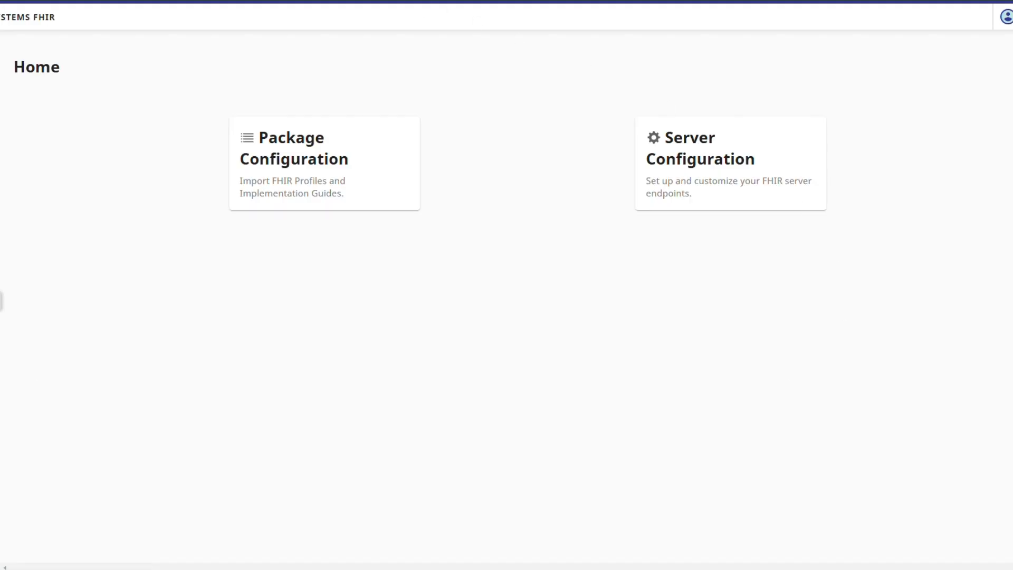
left_click(719, 194)
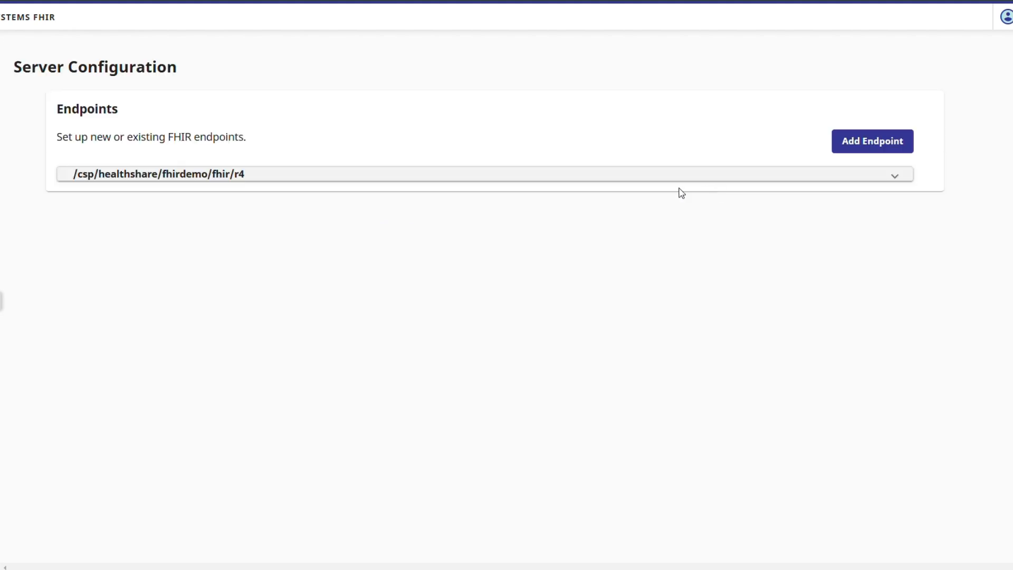
left_click(899, 149)
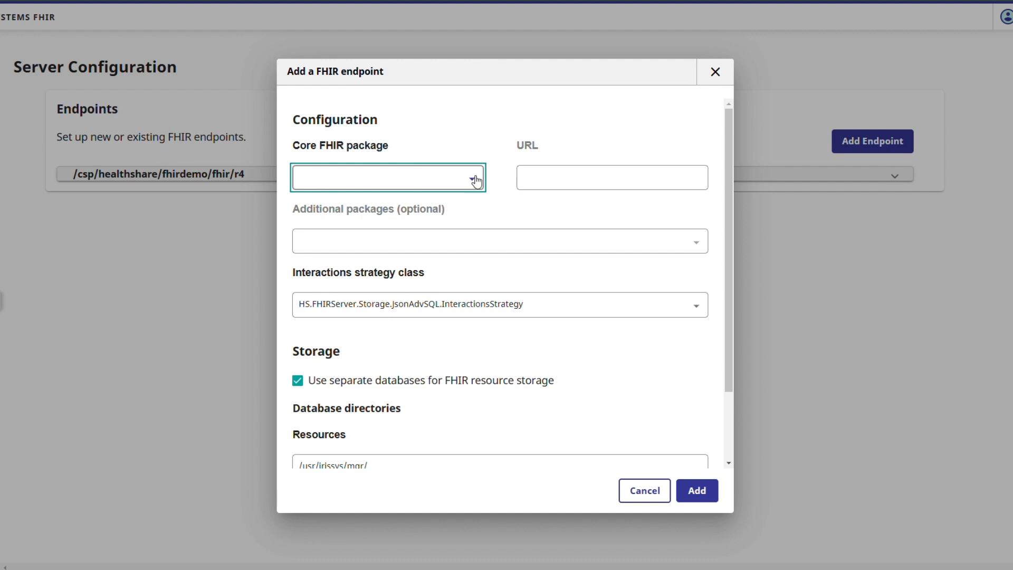
left_click(473, 179)
left_click(410, 206)
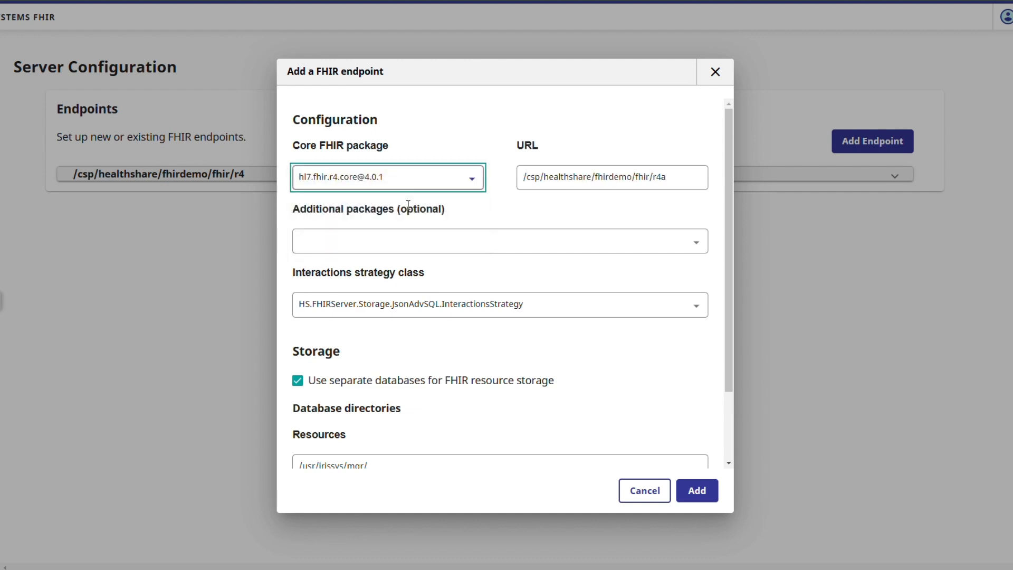
left_click(678, 179)
double_click(659, 177)
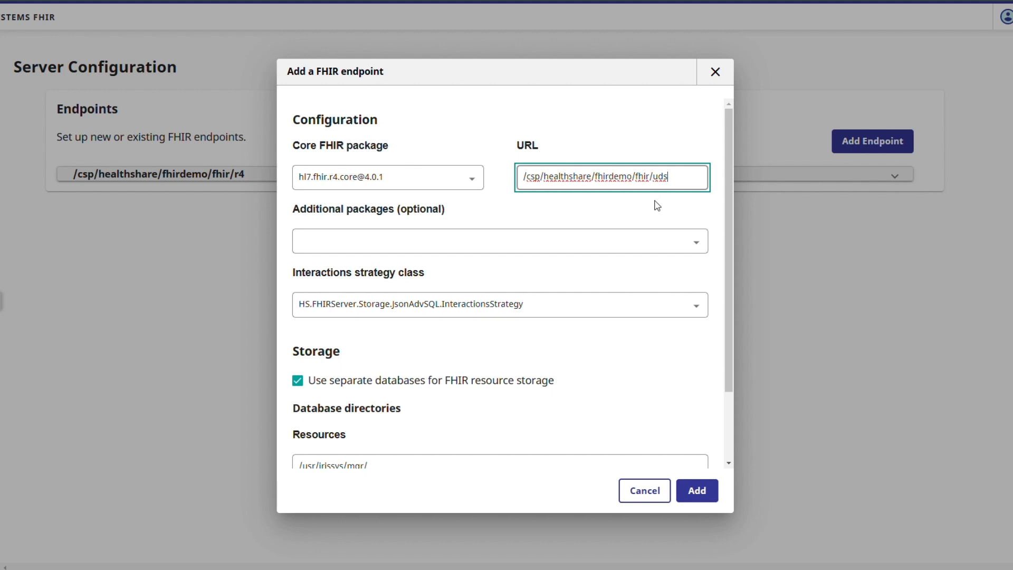
left_click(608, 248)
left_click(381, 244)
scroll(527, 331, "down", 1)
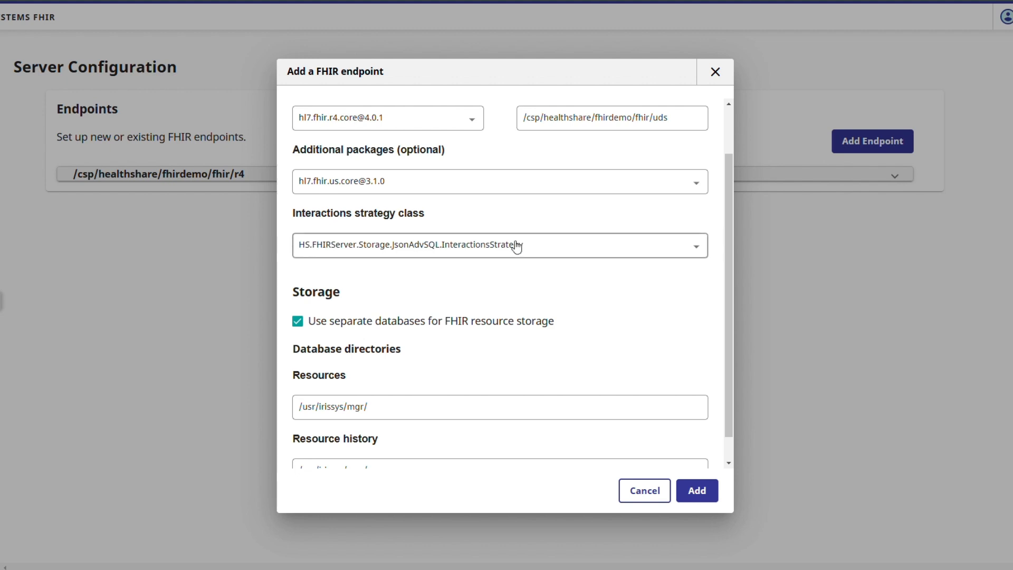
scroll(595, 282, "down", 1)
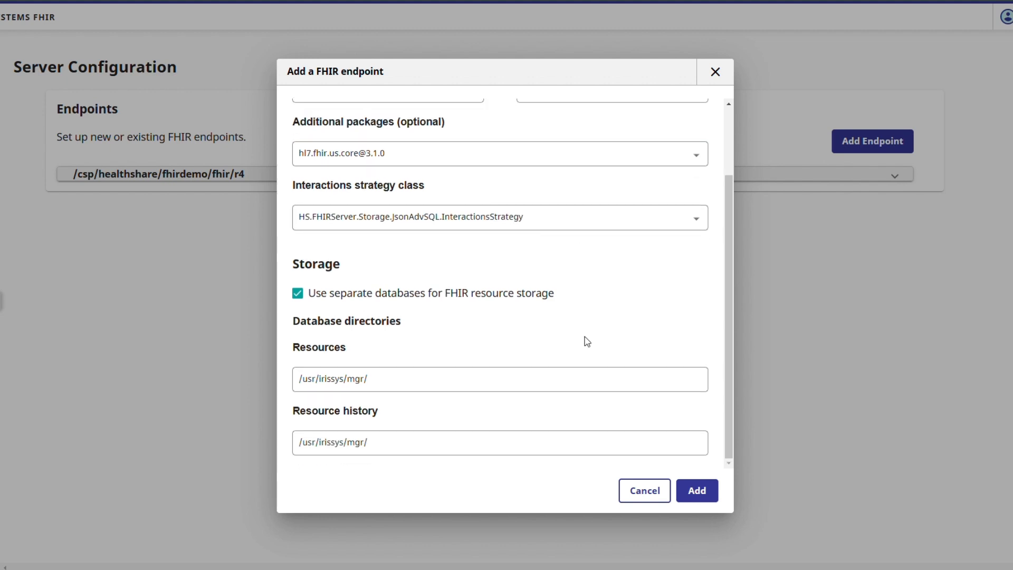
left_click(706, 491)
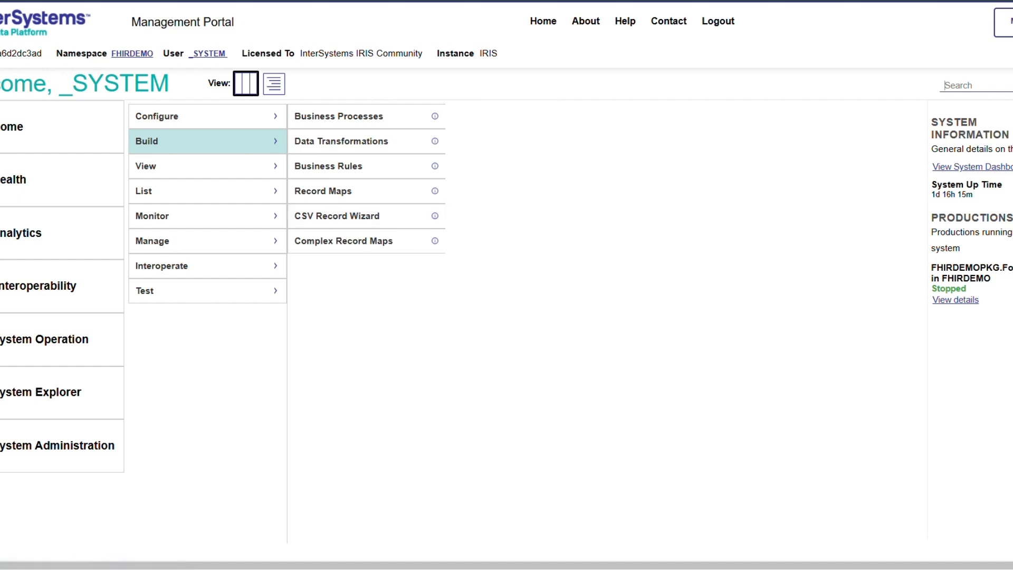
Step: Open the CSV Record Wizard and set its sample file selection to list all file types
left_click(324, 216)
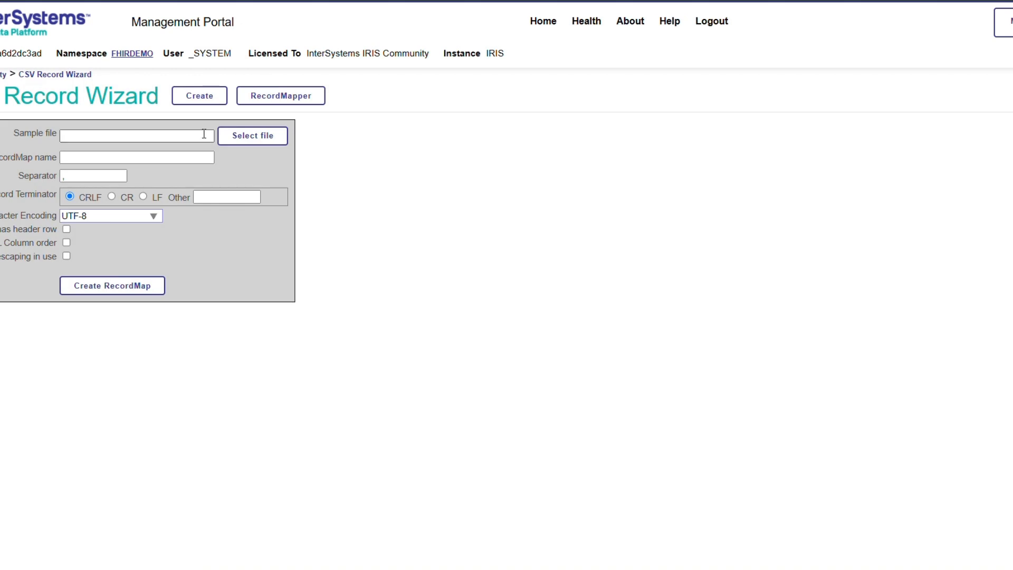
left_click(250, 136)
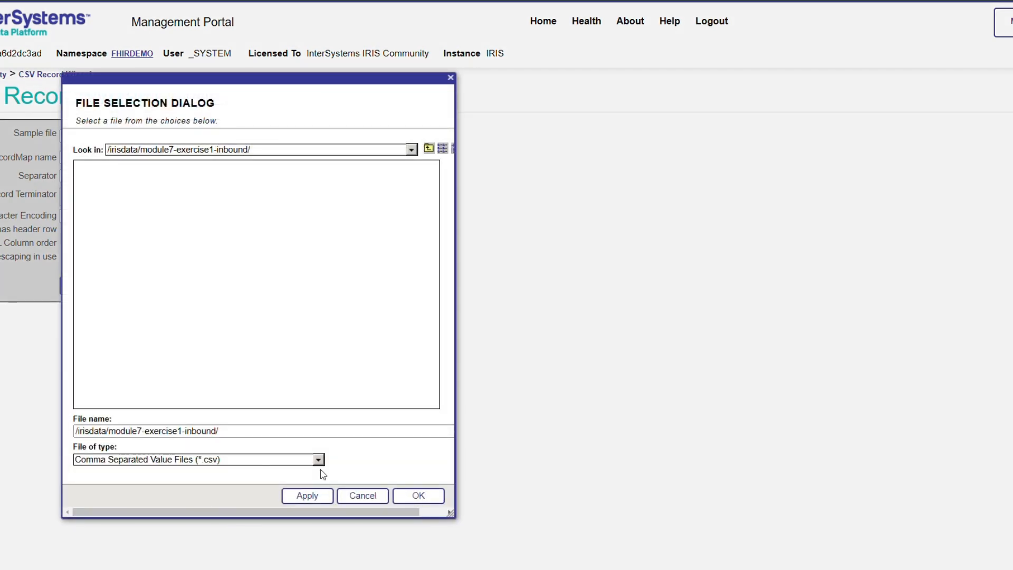
left_click(319, 459)
left_click(114, 295)
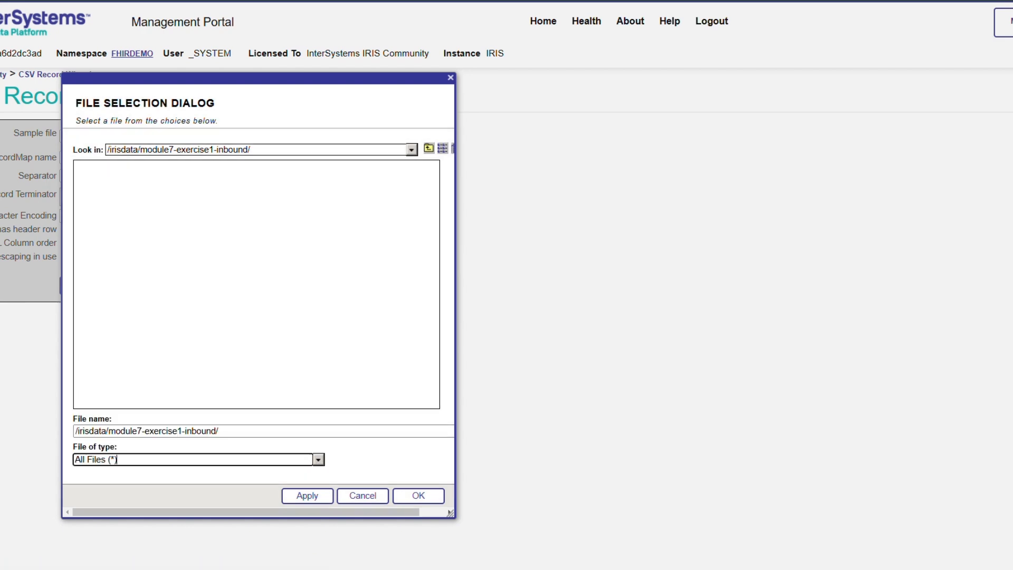
Step: Check the module7-exercise1-inbound folder in VS Code and choose its UDS_patient_export_sample.txt as the wizard's sample file
key("alt+Tab")
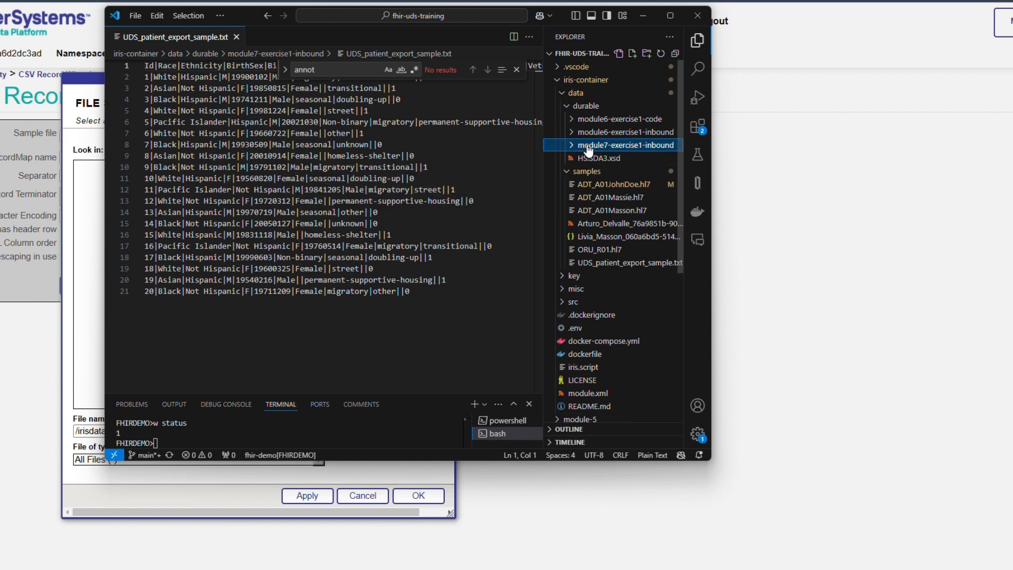
key("alt+Tab")
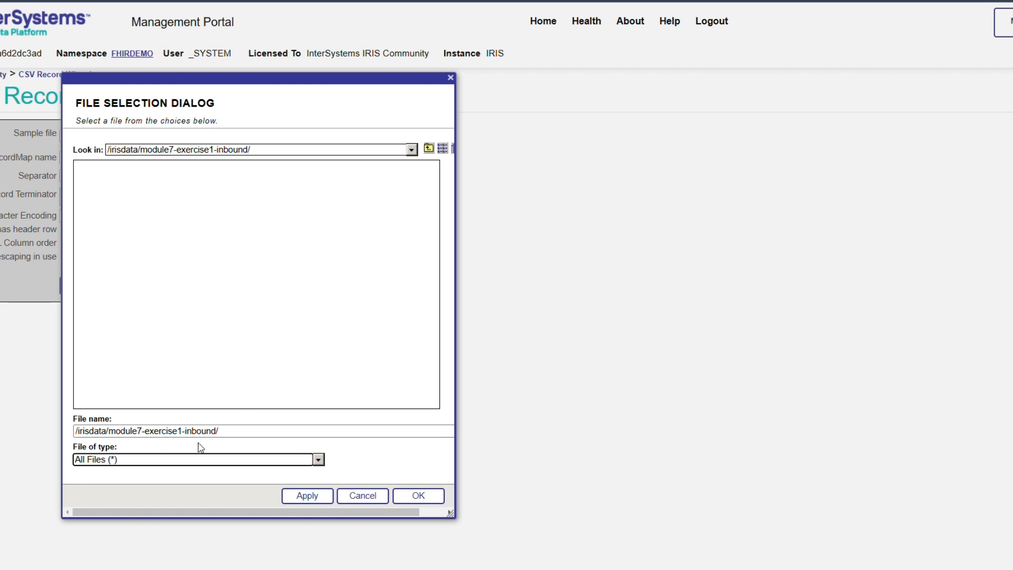
left_click(428, 149)
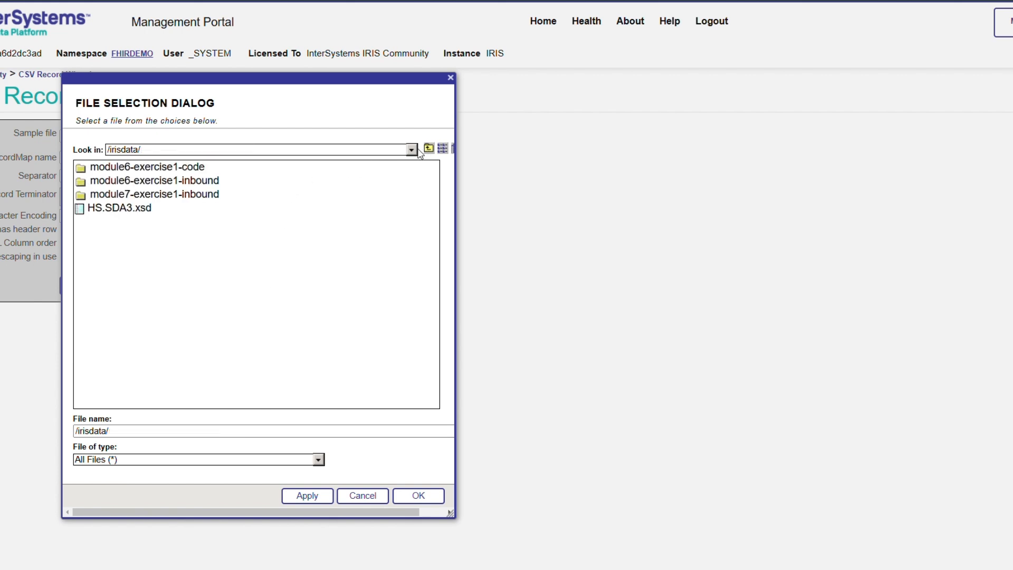
double_click(153, 195)
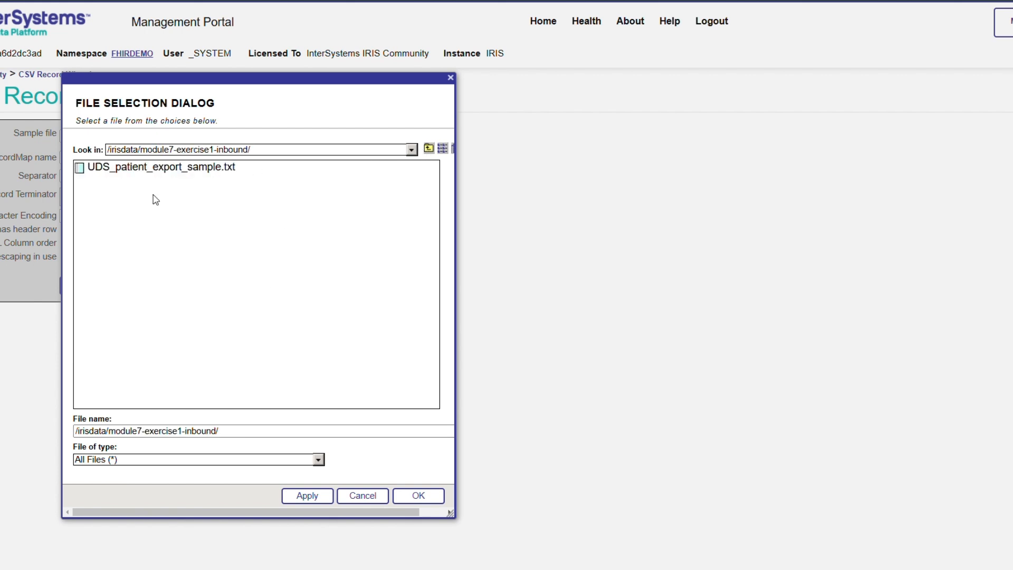
left_click(167, 168)
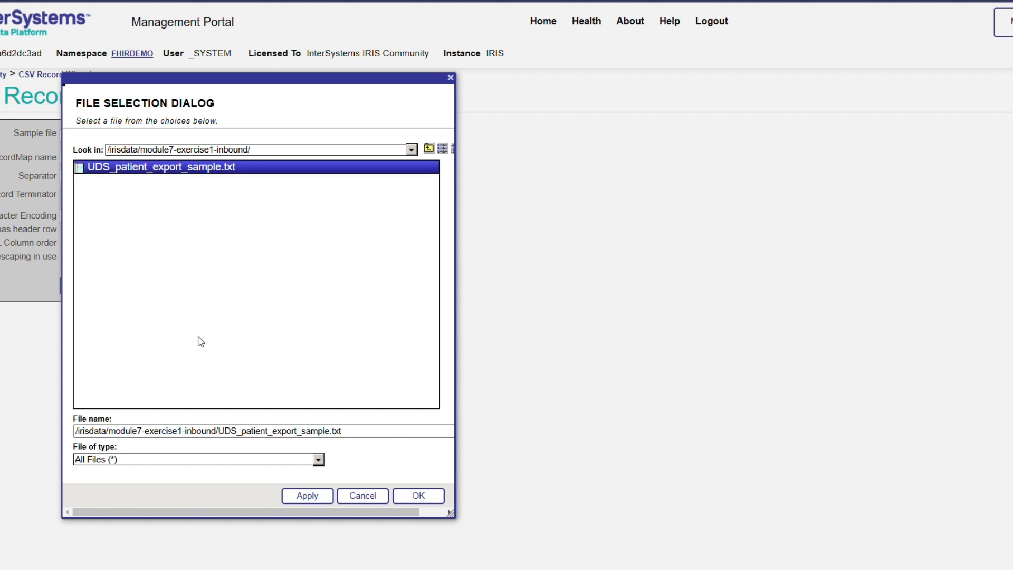
left_click(428, 499)
Step: Create the record map UDSPatientExport with separator | and a header row, overwriting the existing class
left_click(167, 157)
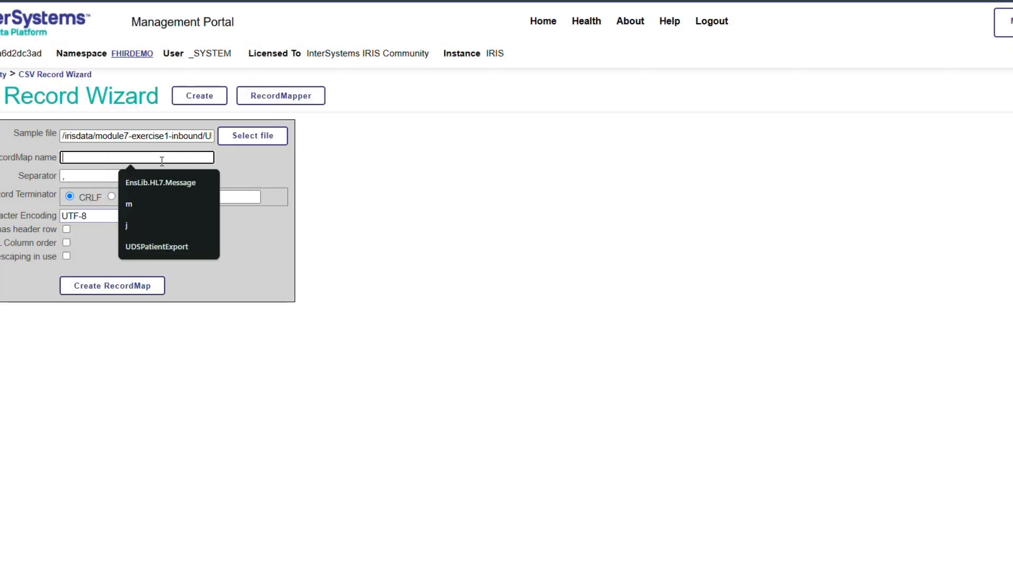
left_click(166, 251)
left_click(89, 177)
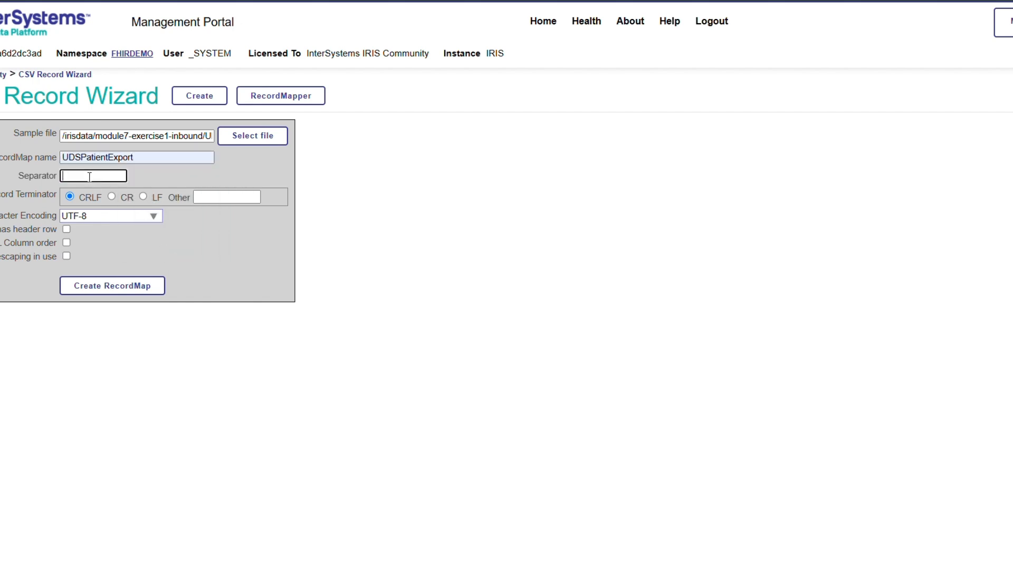
type("|")
left_click(67, 229)
left_click(88, 290)
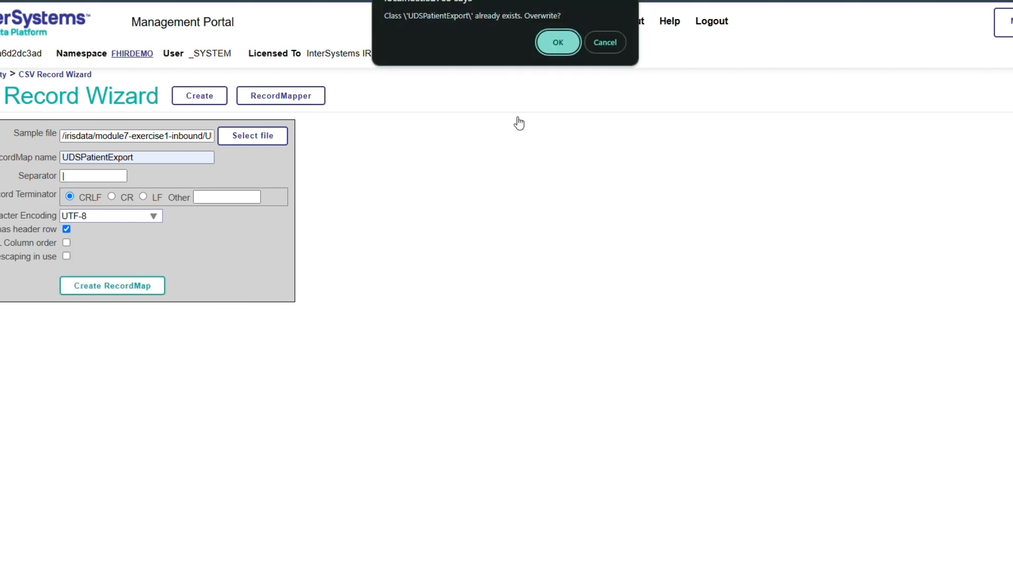
key("Return")
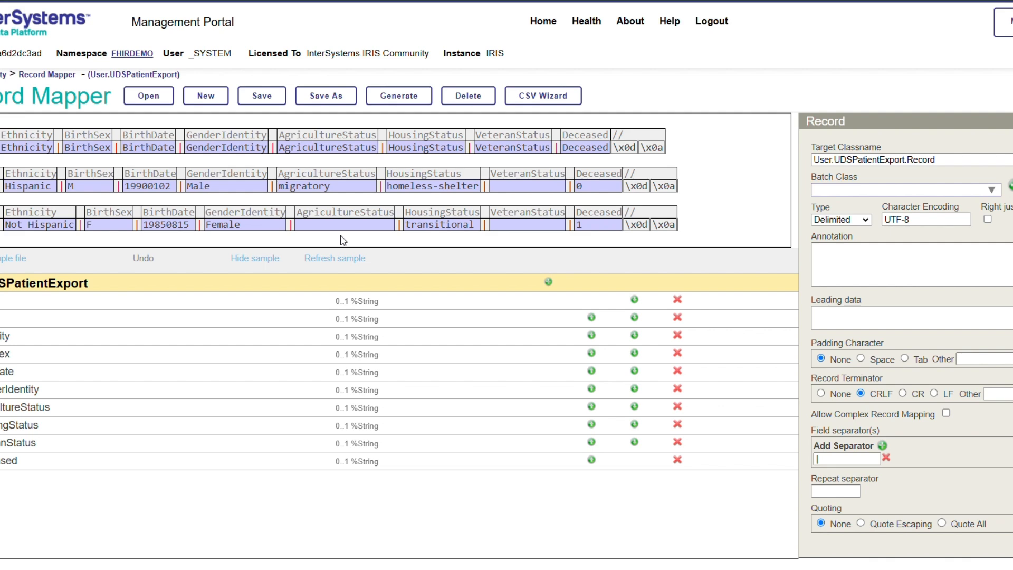
Step: Save a copy of the record map as UDSPatientExport in the package HS.Local.FHIR.Messages
left_click(328, 99)
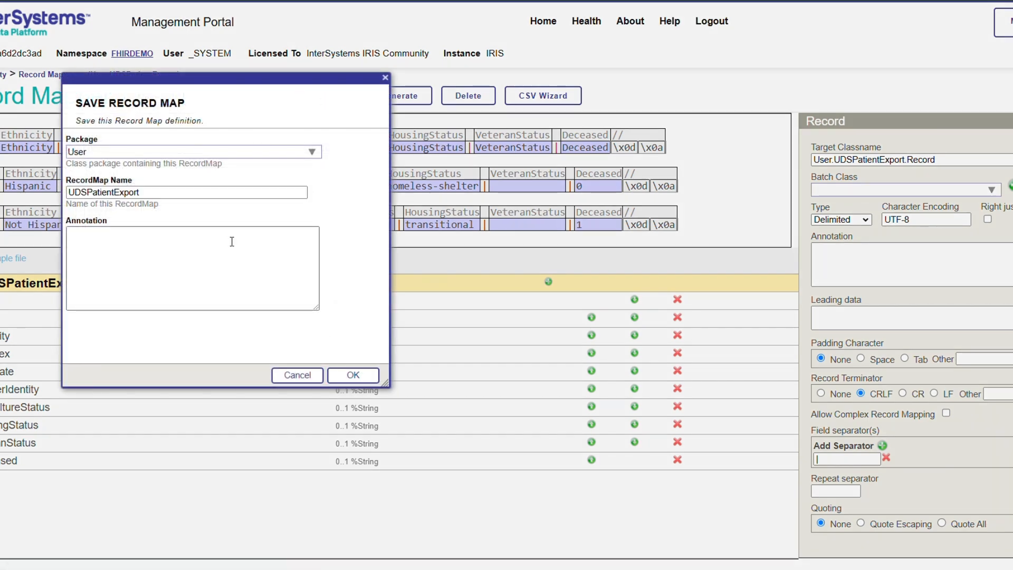
left_click(83, 150)
double_click(81, 151)
key("BackSpace")
type("HS")
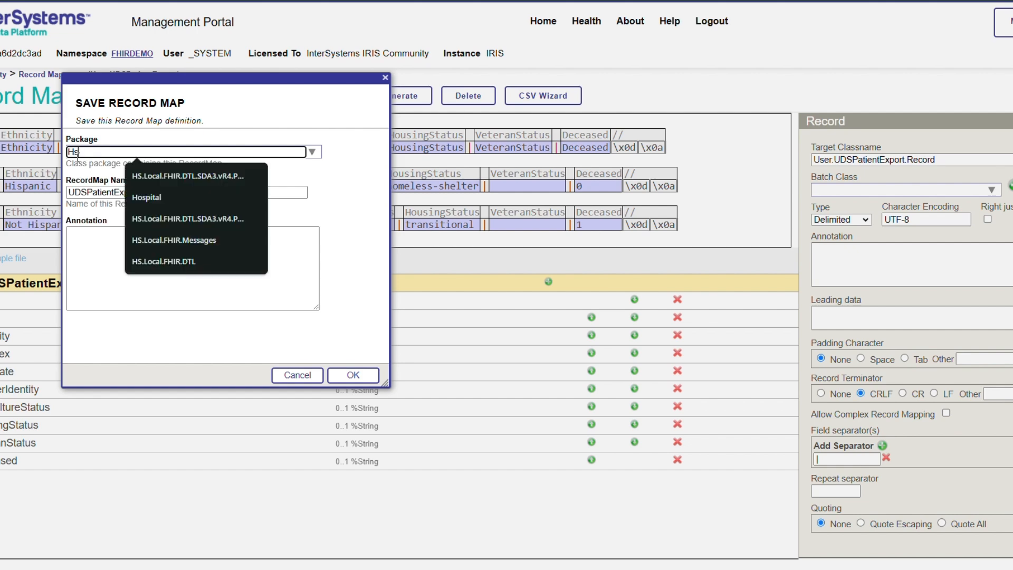
type(".L")
key("BackSpace")
key("BackSpace")
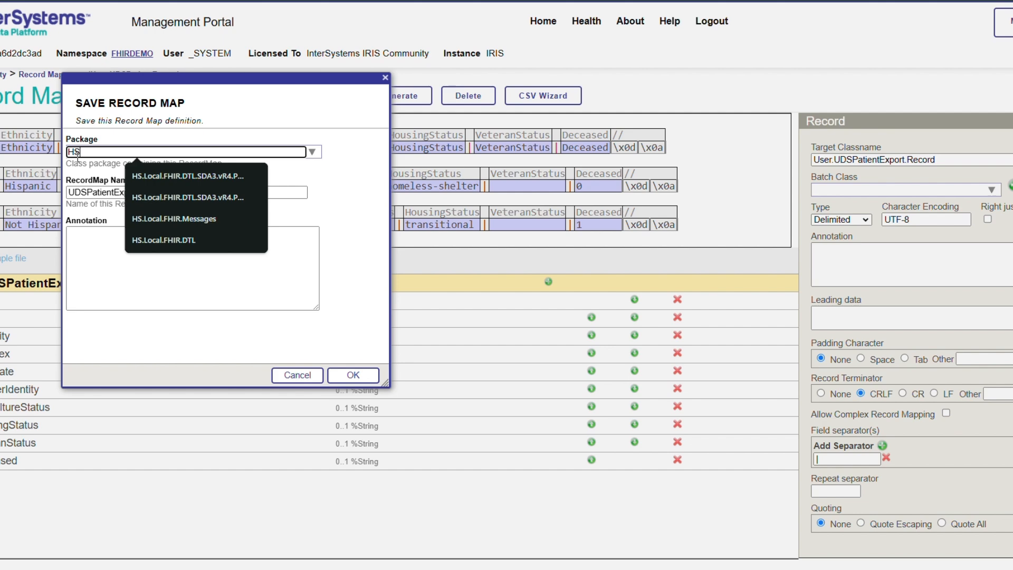
type(".Local.FHIR.Messaage")
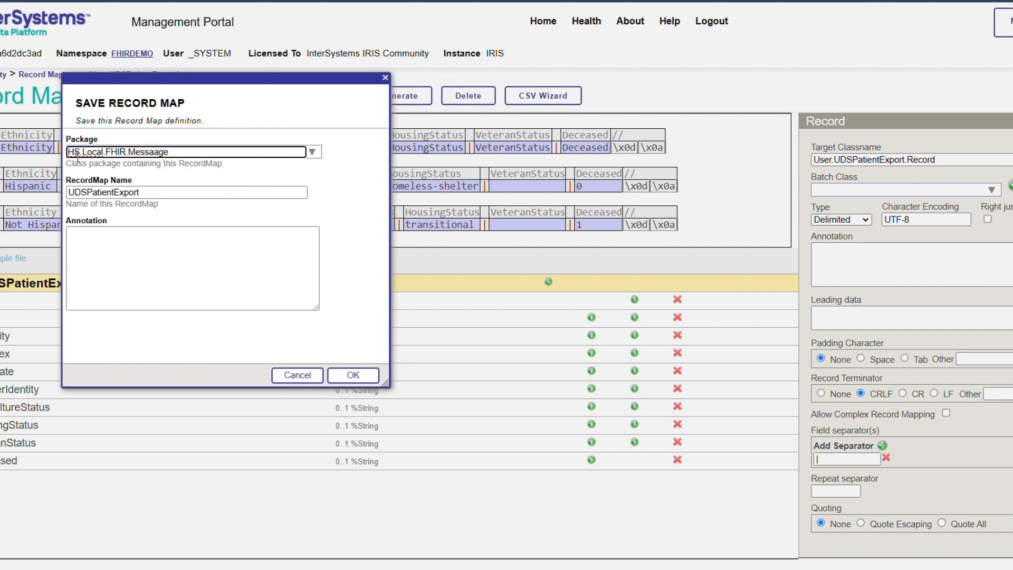
key("BackSpace")
key("BackSpace")
key("BackSpace")
type("ges")
left_click(123, 194)
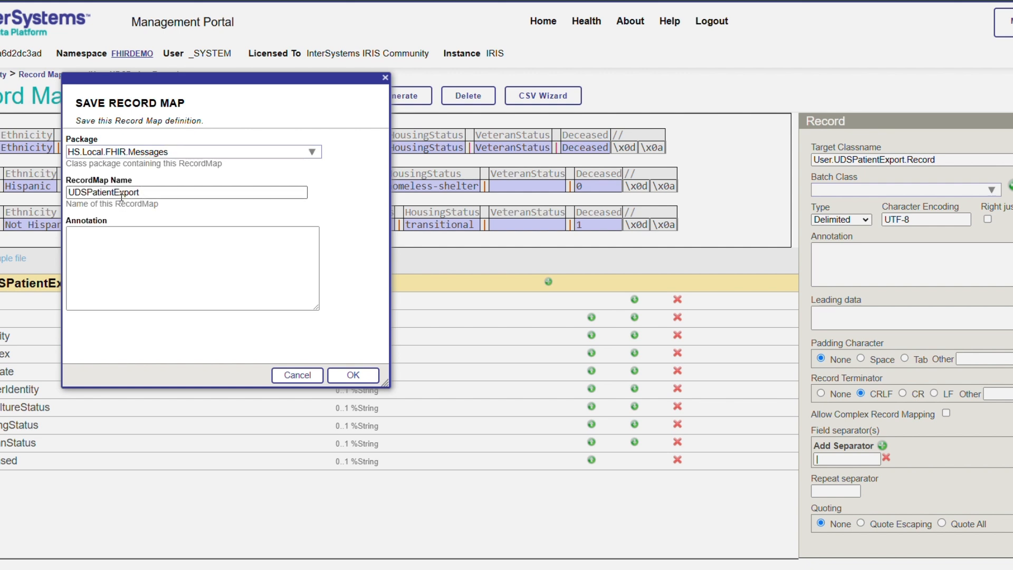
left_click(342, 377)
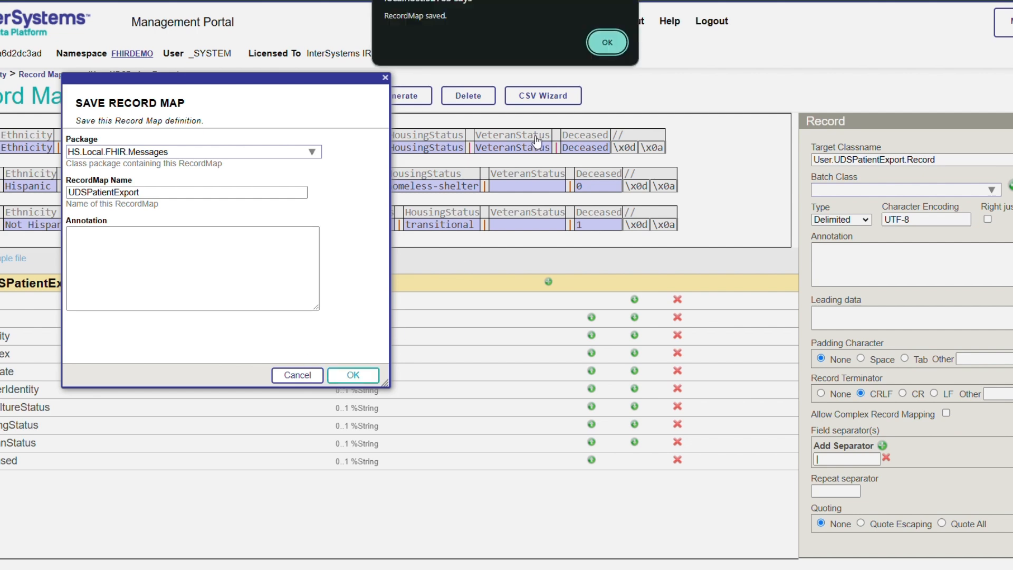
left_click(602, 43)
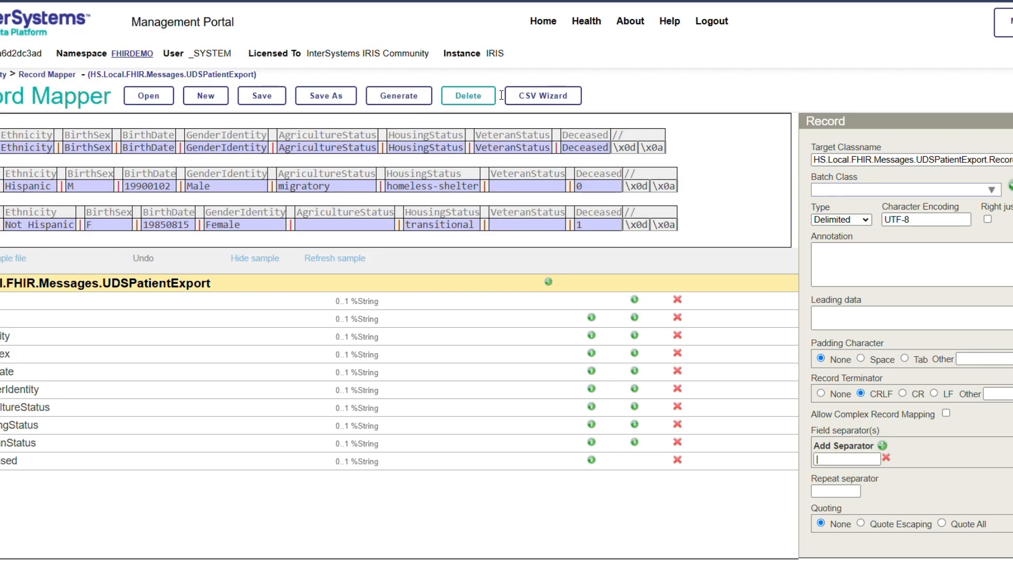
Step: Generate and compile the classes for the HS.Local.FHIR.Messages.UDSPatientExport record map with the default options
left_click(400, 98)
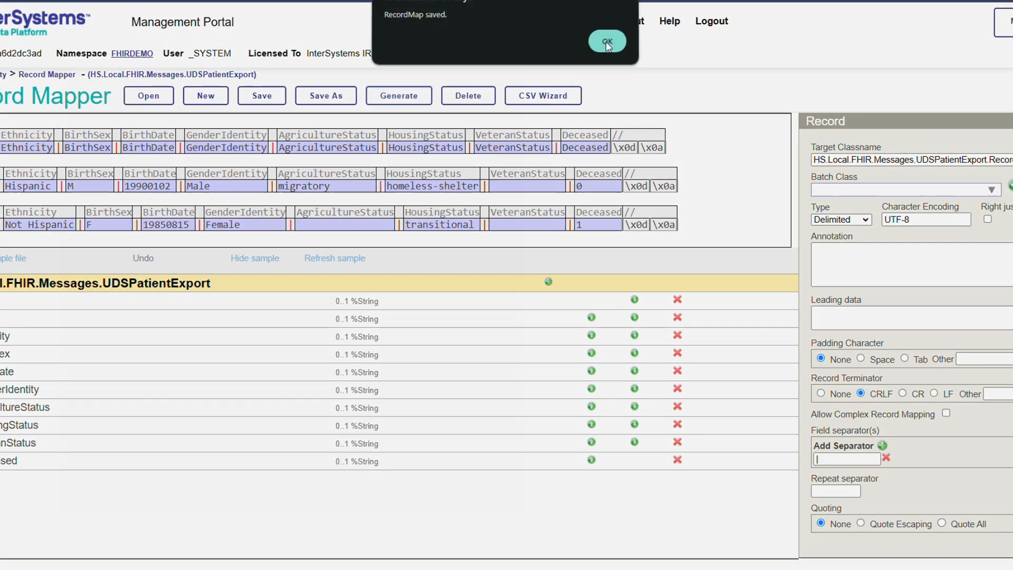
left_click(605, 41)
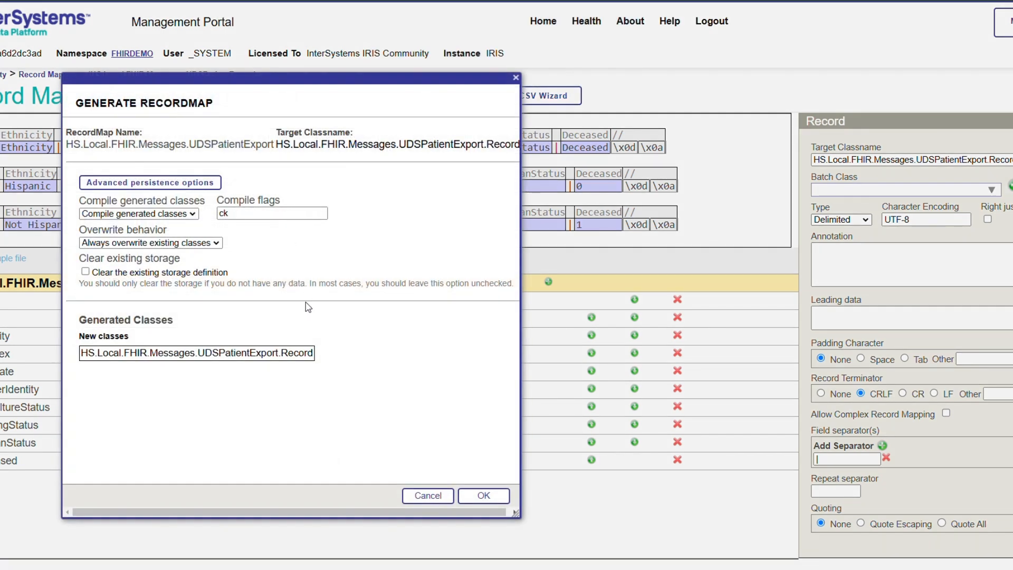
left_click(482, 498)
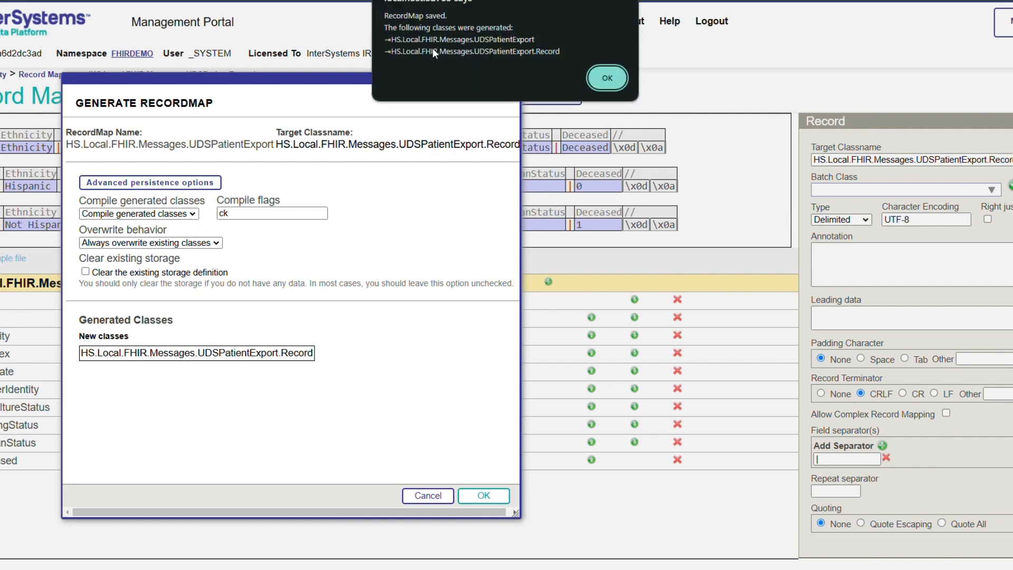
left_click(605, 81)
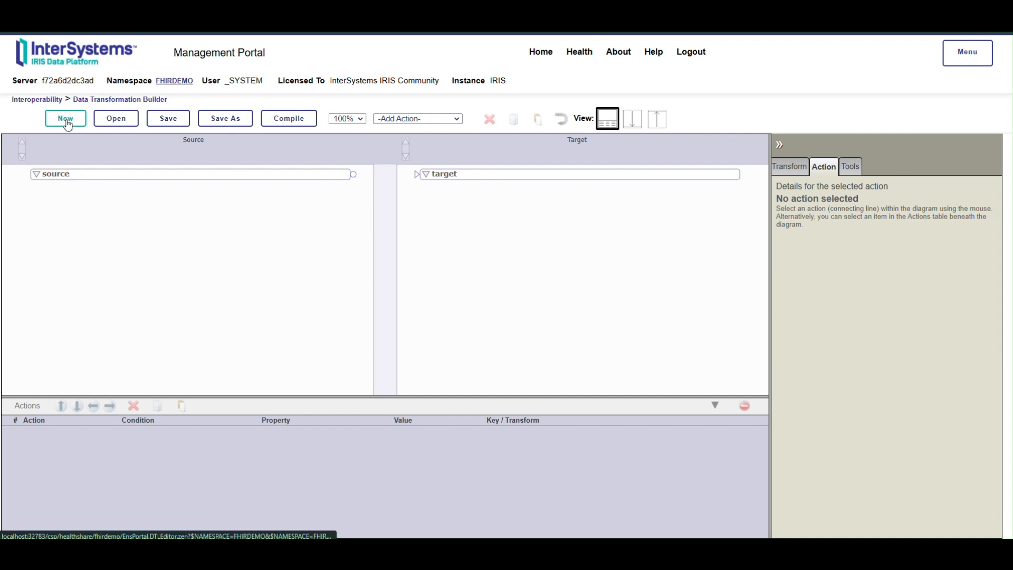
Step: Start a new data transformation named UDSPatientExportToSDA in the package HS.Local.FHIR.DTL
left_click(72, 126)
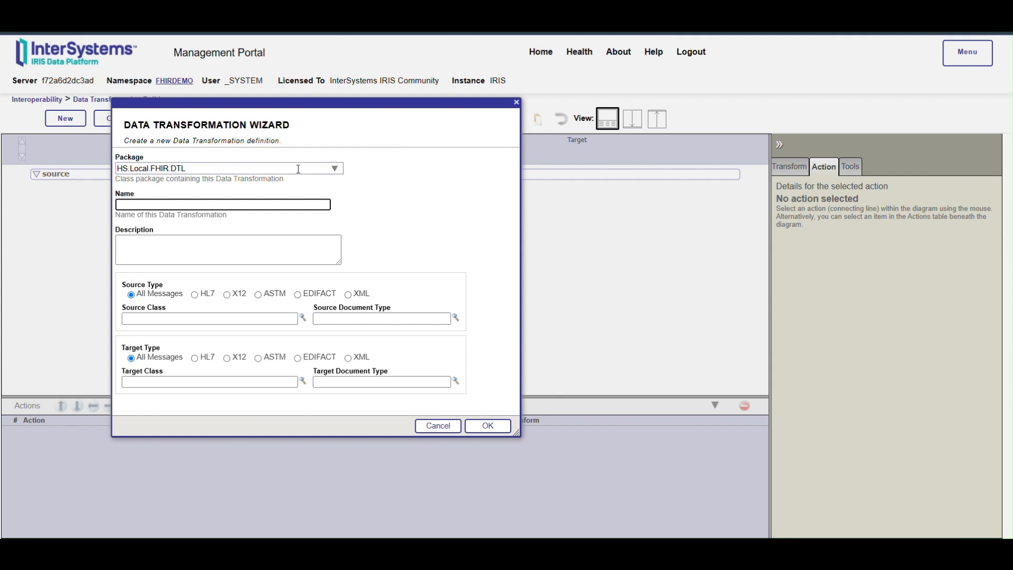
left_click(198, 203)
type("U")
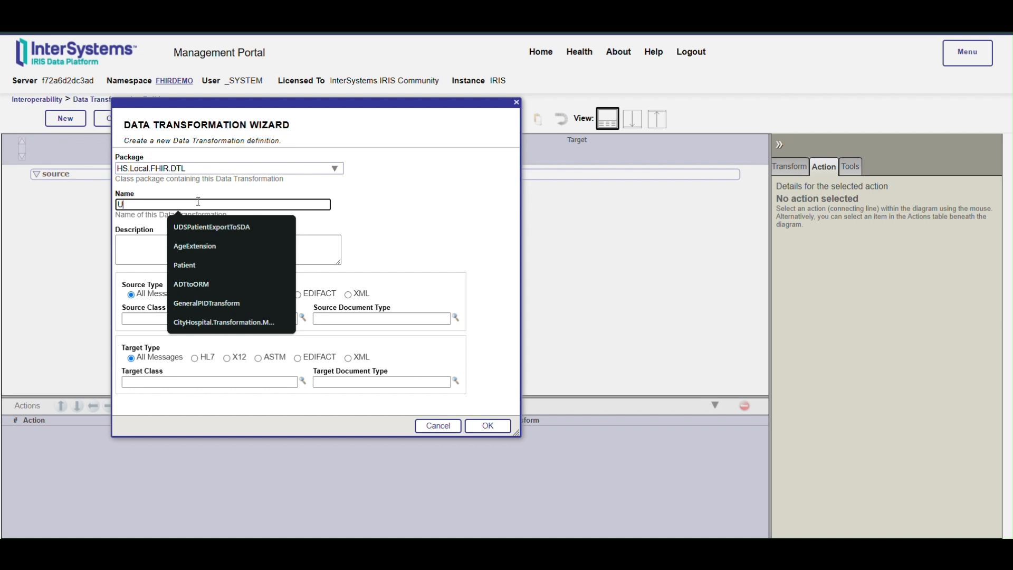
type("S")
key("BackSpace")
type("DSPatientExportToSDA")
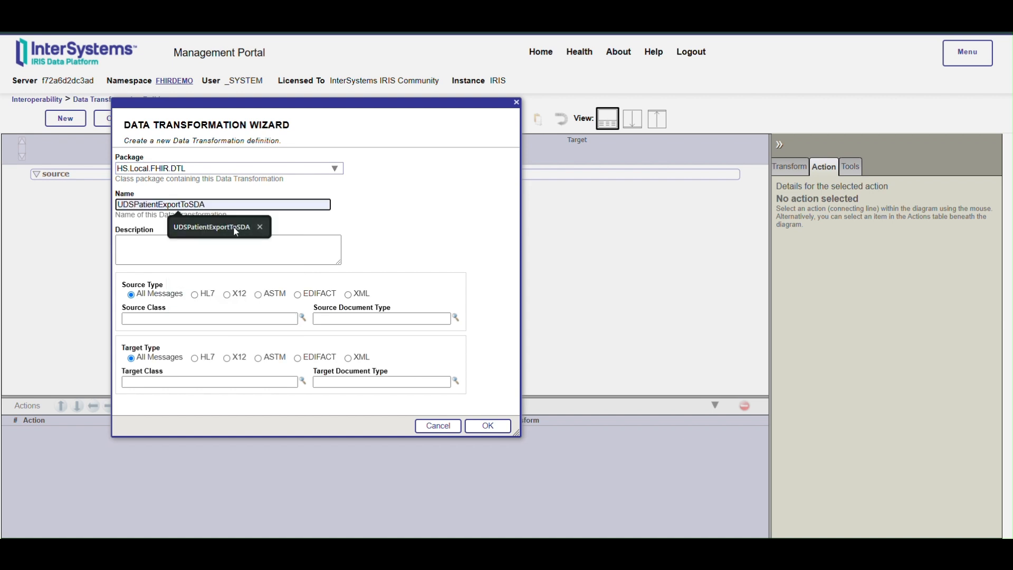
left_click(234, 227)
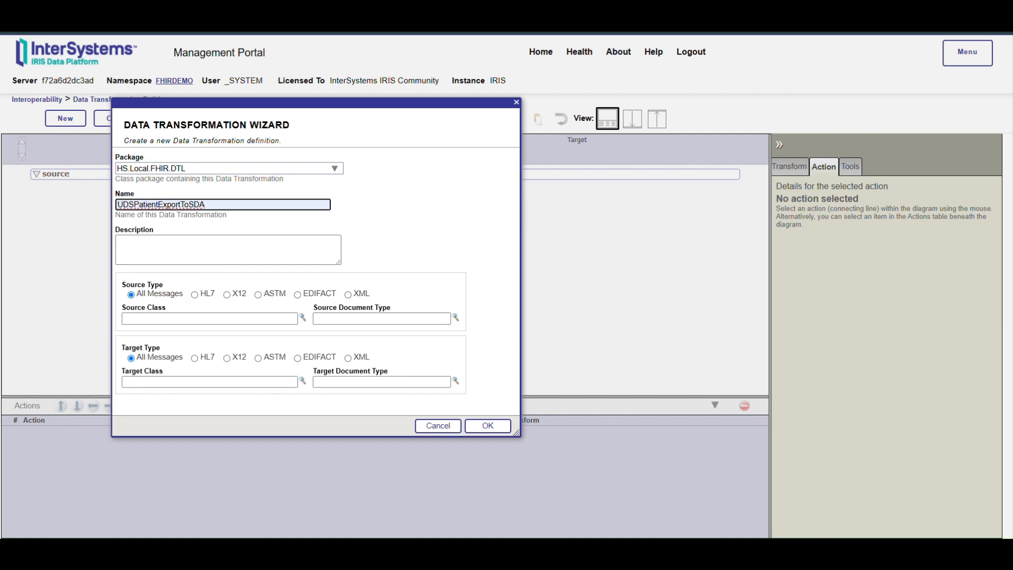
Step: Choose the message class HS.Local.FHIR.Messages.UDSPatientExport.Record as the transformation's source class
left_click(303, 317)
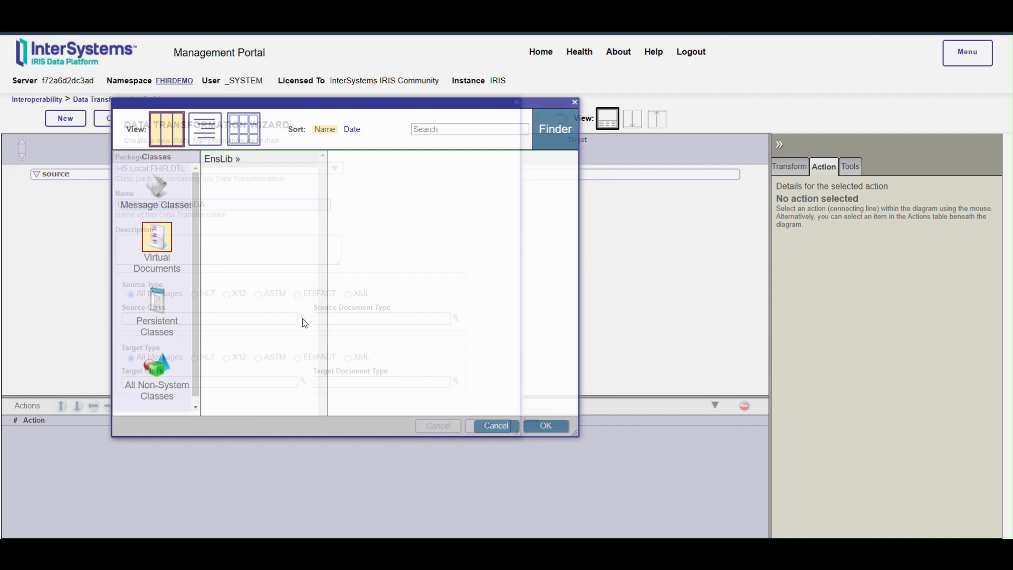
left_click(157, 191)
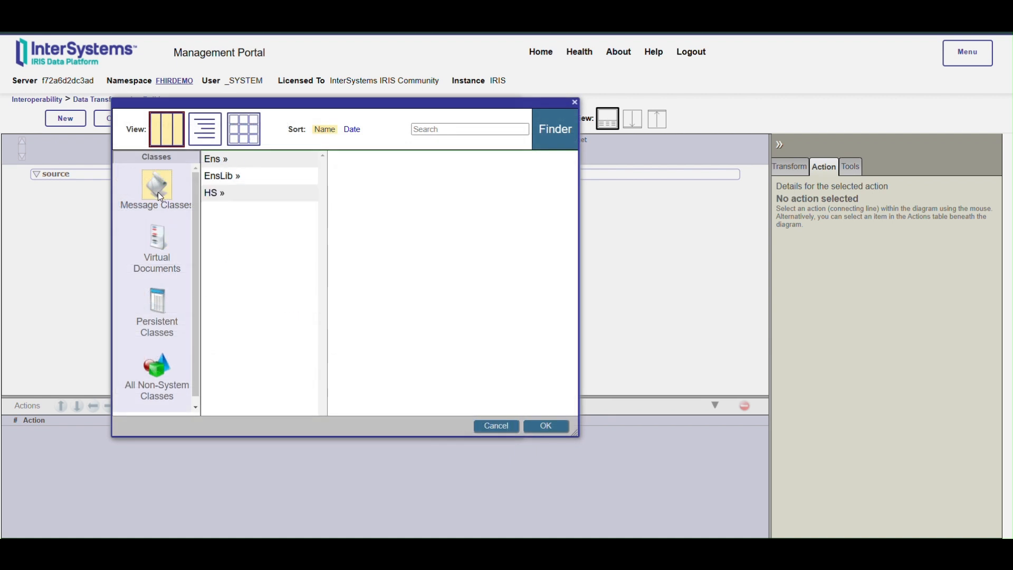
left_click(223, 199)
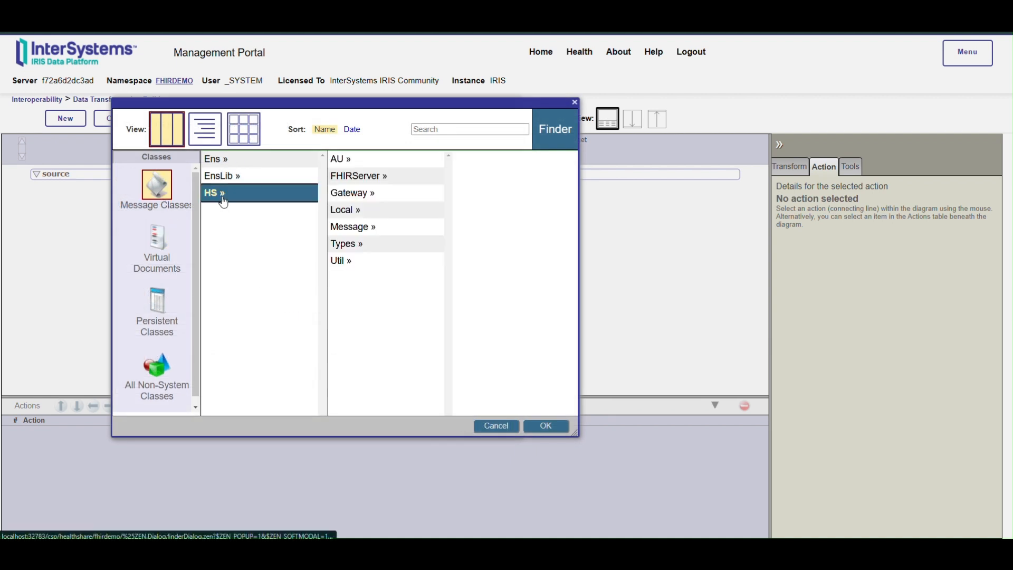
left_click(351, 210)
left_click(485, 161)
left_click(483, 161)
left_click(484, 160)
double_click(483, 160)
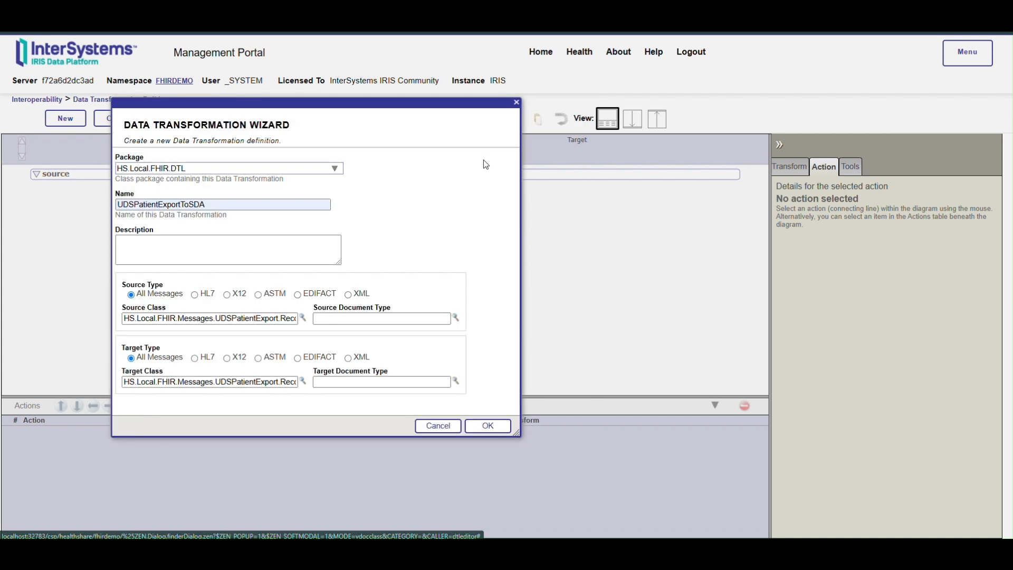
Step: Set the target type to XML with document type HS.SDA3:Container and create the transformation
left_click(347, 358)
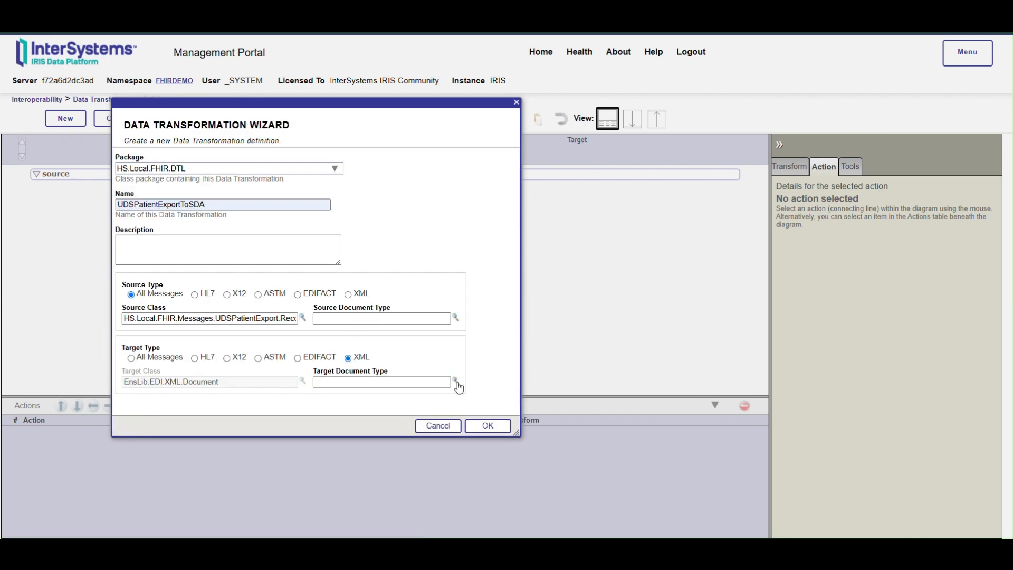
left_click(457, 382)
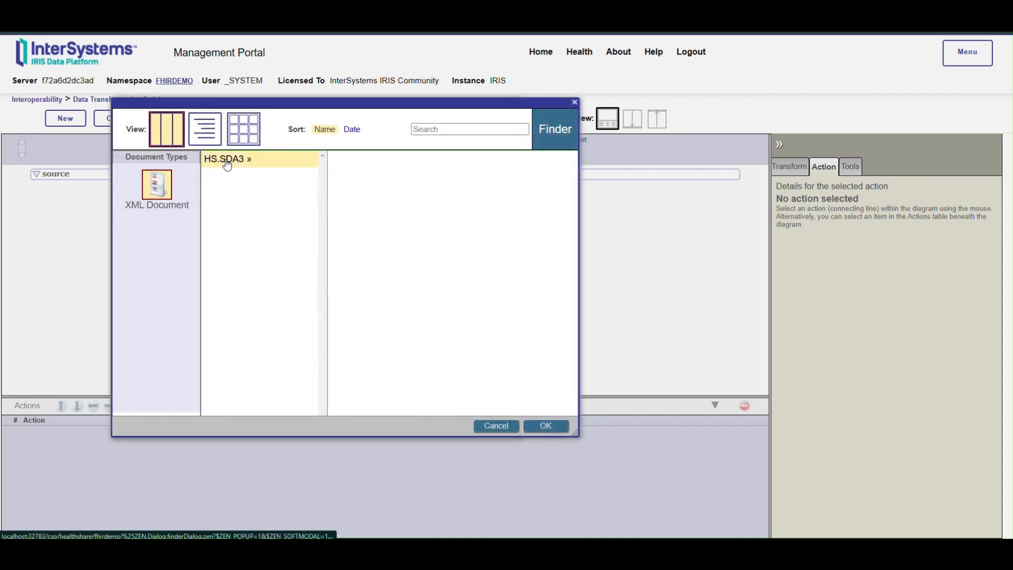
left_click(227, 161)
scroll(377, 320, "down", 10)
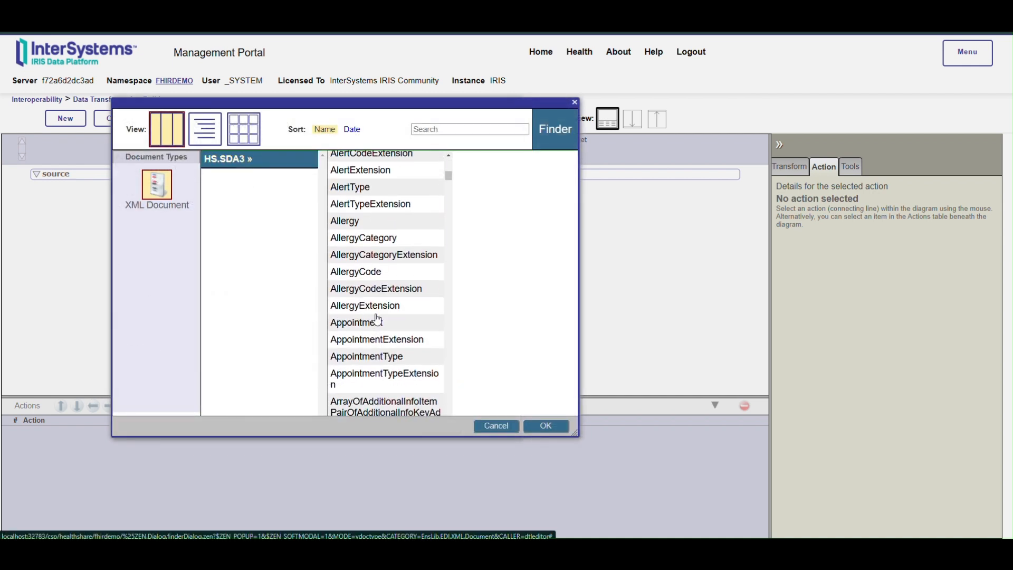
scroll(377, 320, "down", 15)
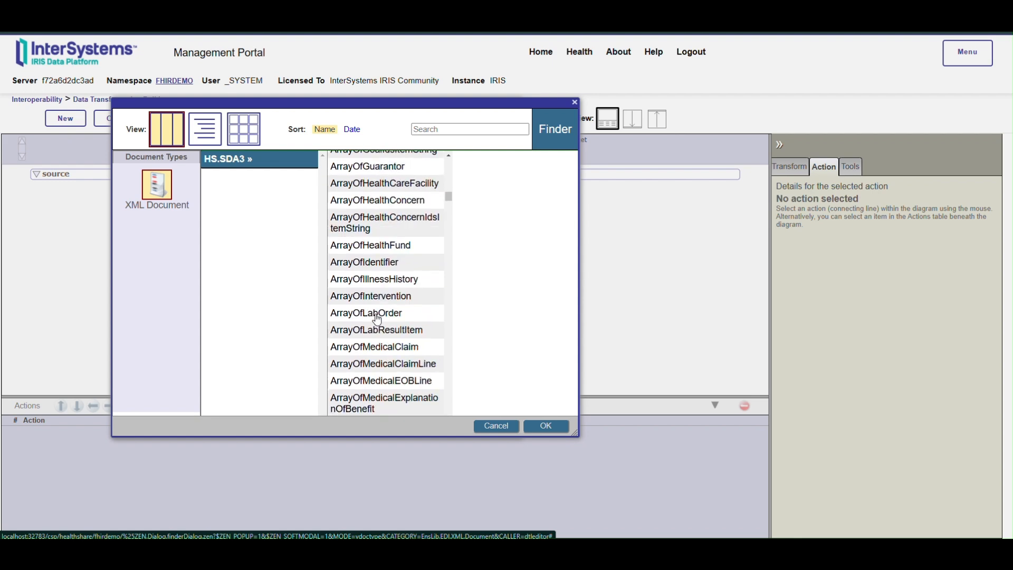
scroll(377, 320, "down", 15)
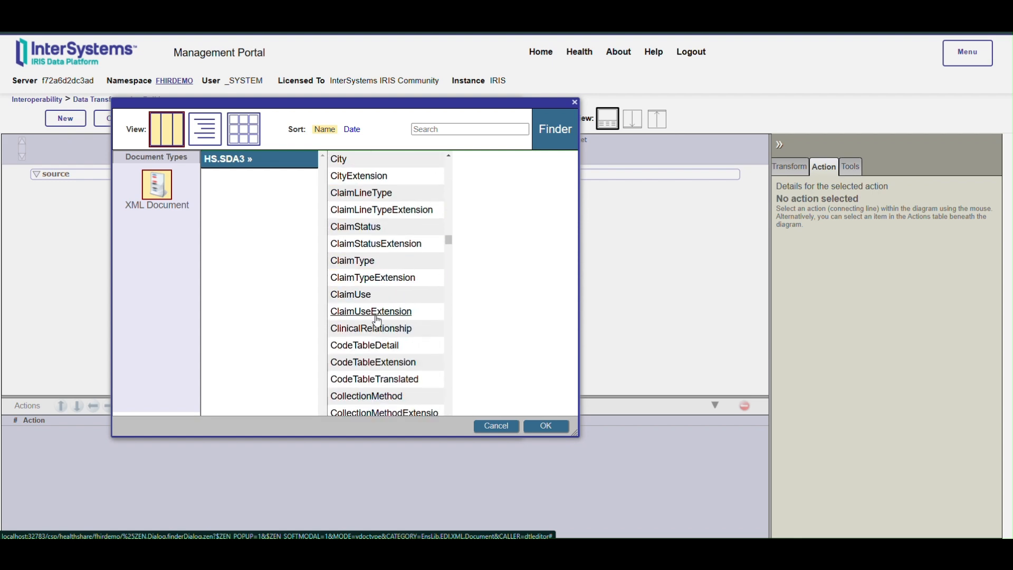
scroll(377, 320, "down", 5)
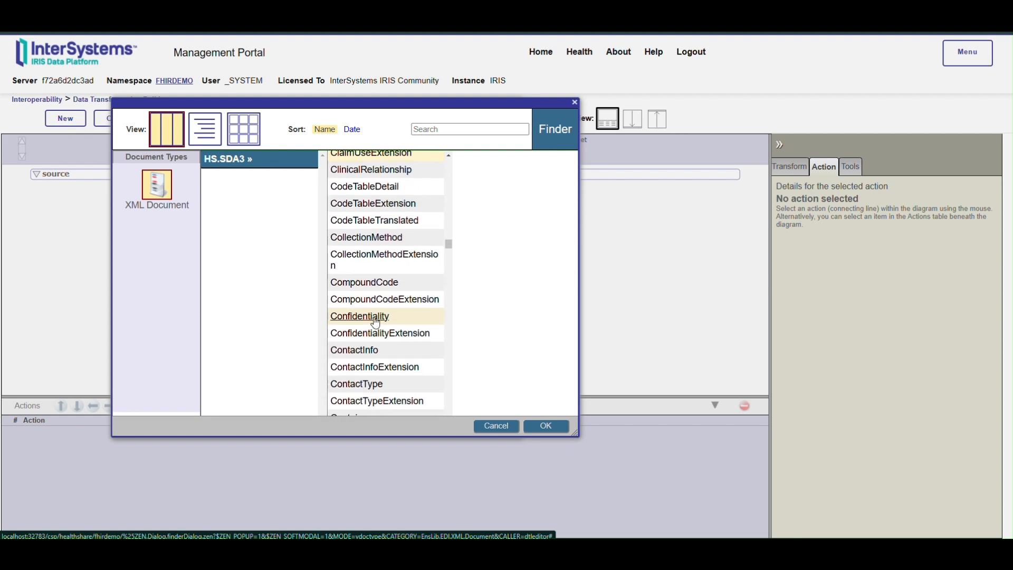
scroll(371, 345, "down", 3)
double_click(358, 367)
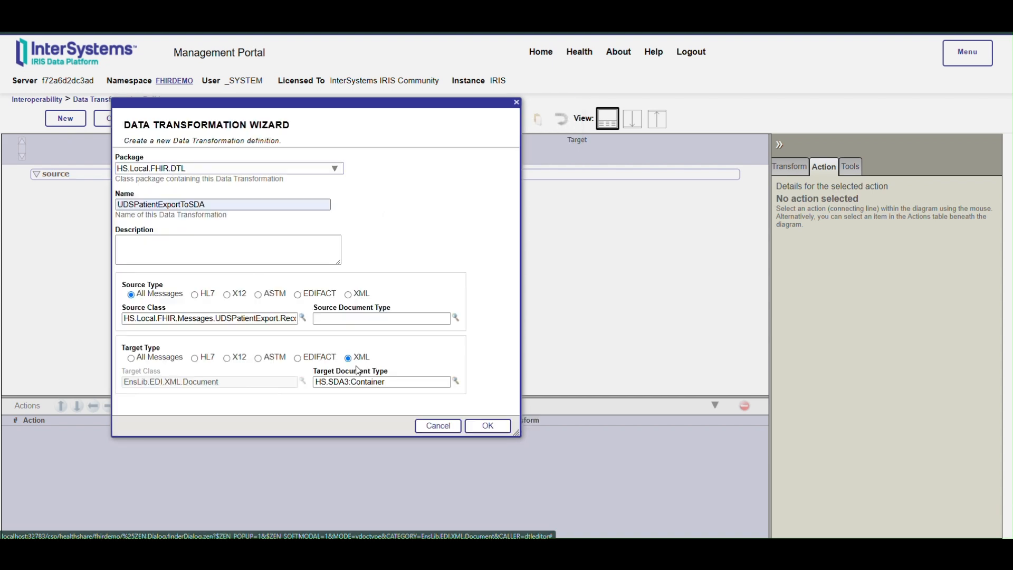
left_click(496, 429)
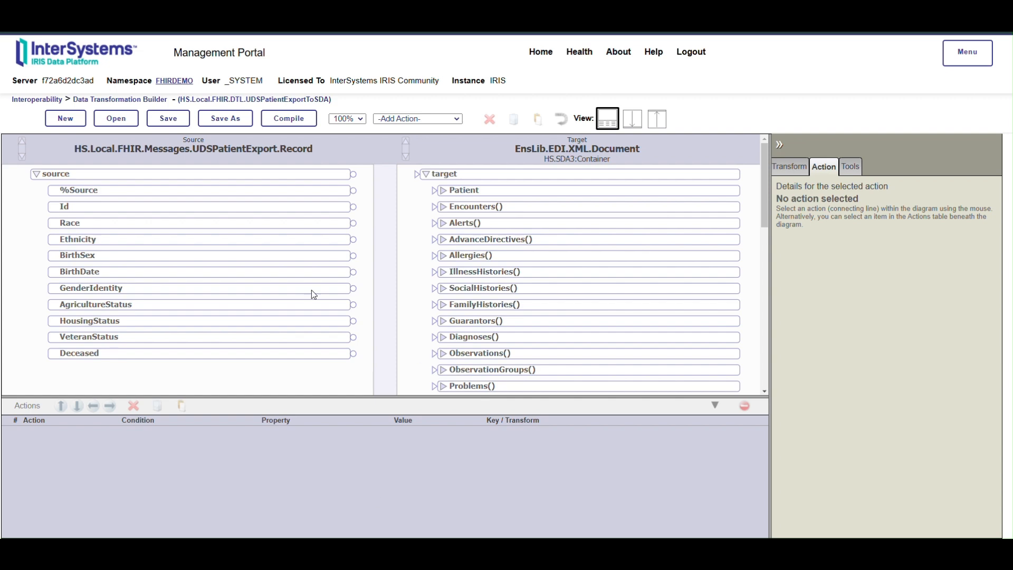
Step: Map the source Race field to Code under the target's Patient Race property
left_click(442, 192)
scroll(400, 285, "down", 1)
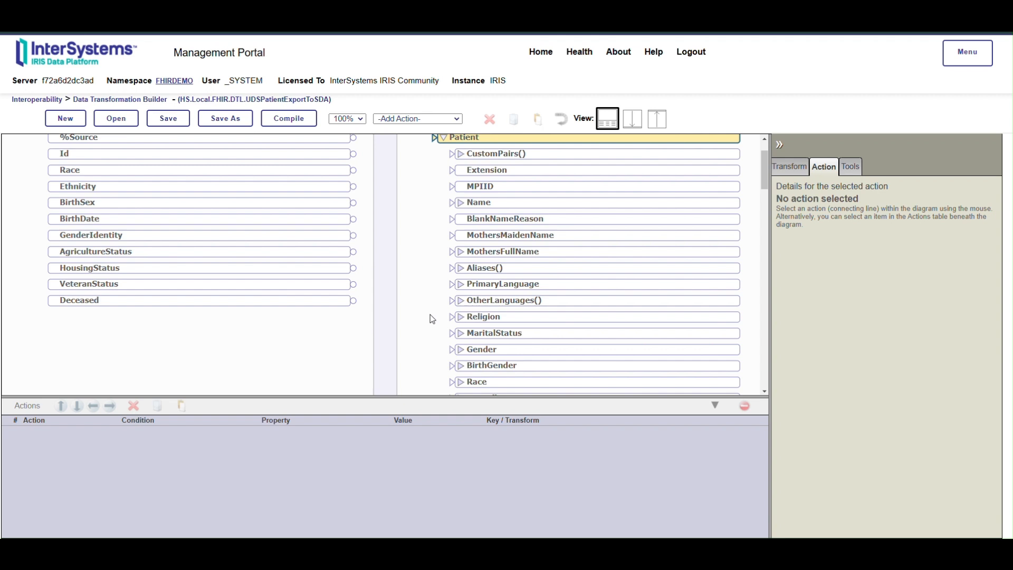
scroll(432, 319, "down", 1)
left_click(460, 329)
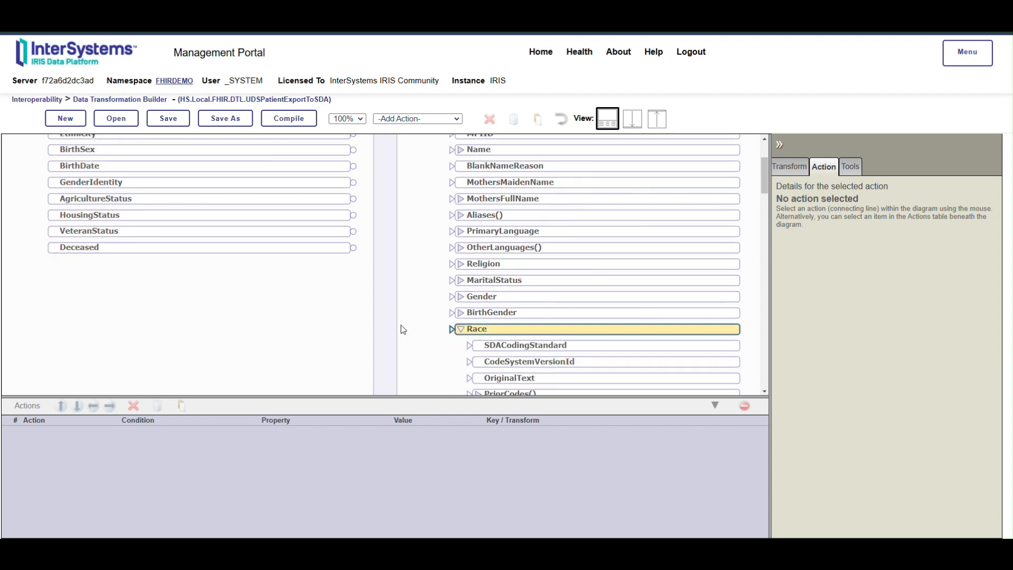
scroll(403, 329, "up", 1)
left_click_drag(354, 175, 492, 268)
scroll(411, 251, "down", 2)
scroll(419, 273, "down", 2)
Step: Add a set action that assigns source.Ethnicity to target.{Patient.EthnicGroup.Code}
left_click(457, 118)
left_click(419, 143)
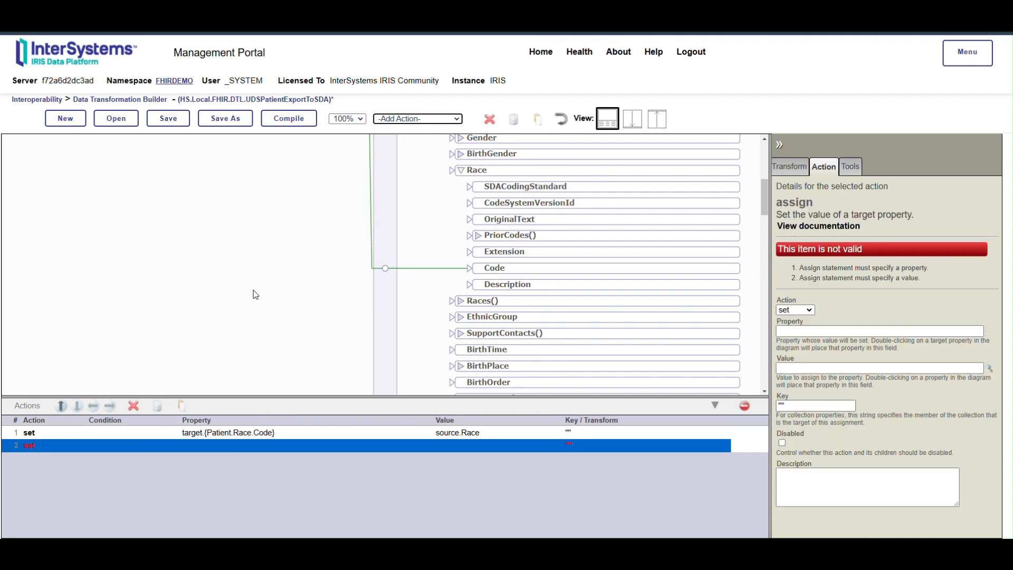
scroll(255, 294, "up", 1)
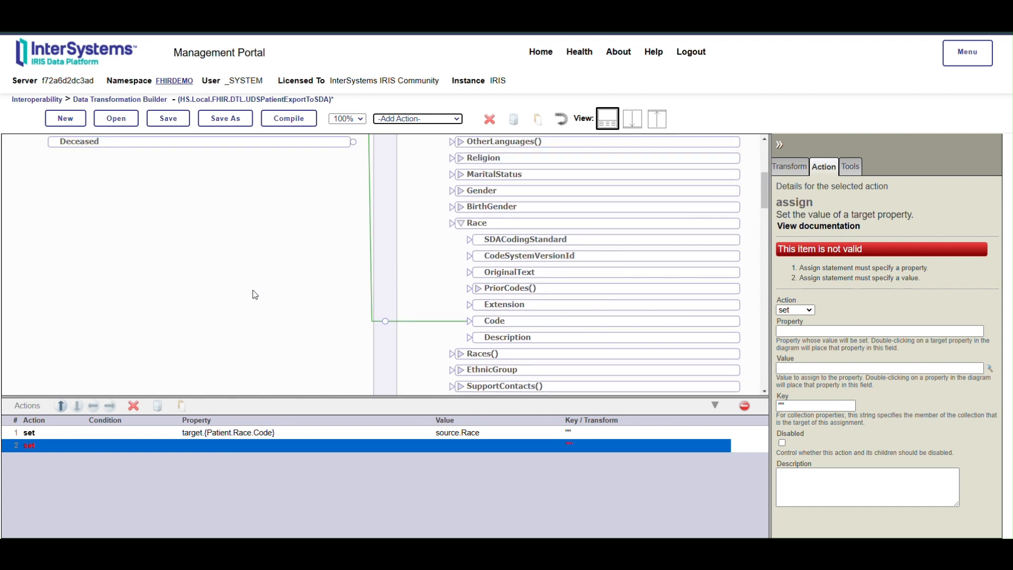
scroll(255, 295, "up", 3)
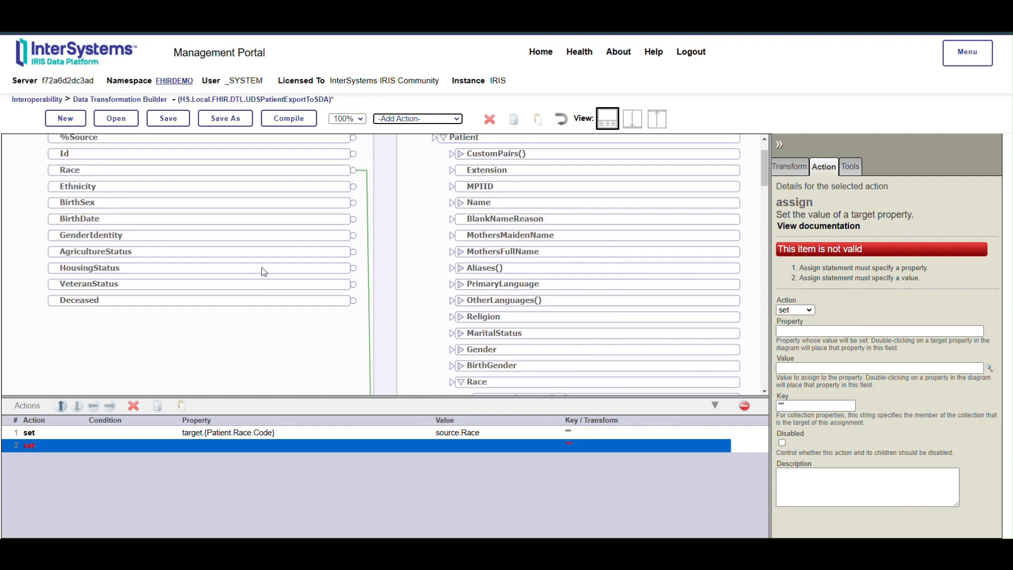
double_click(303, 189)
scroll(541, 321, "down", 4)
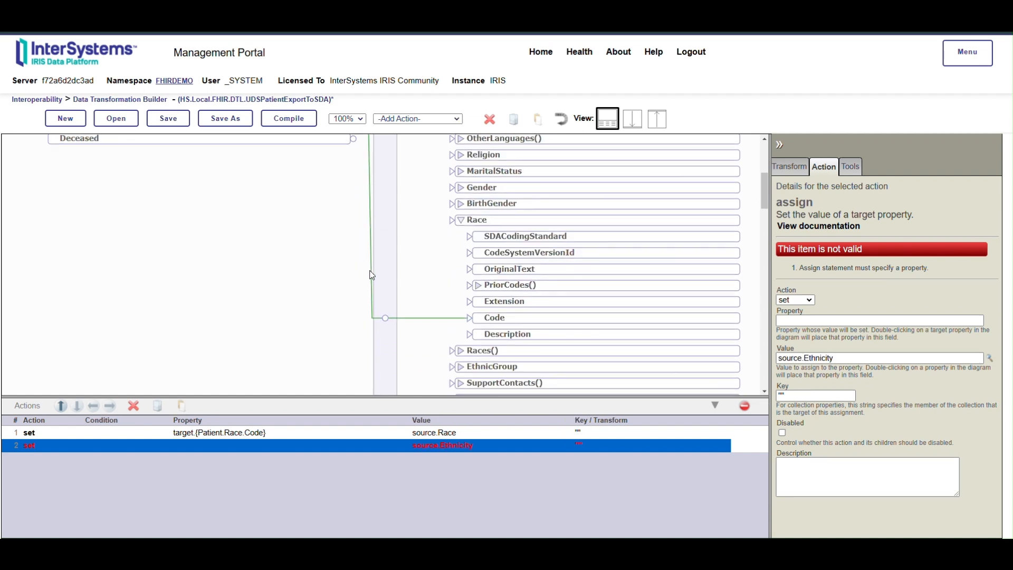
left_click(459, 317)
scroll(459, 317, "down", 2)
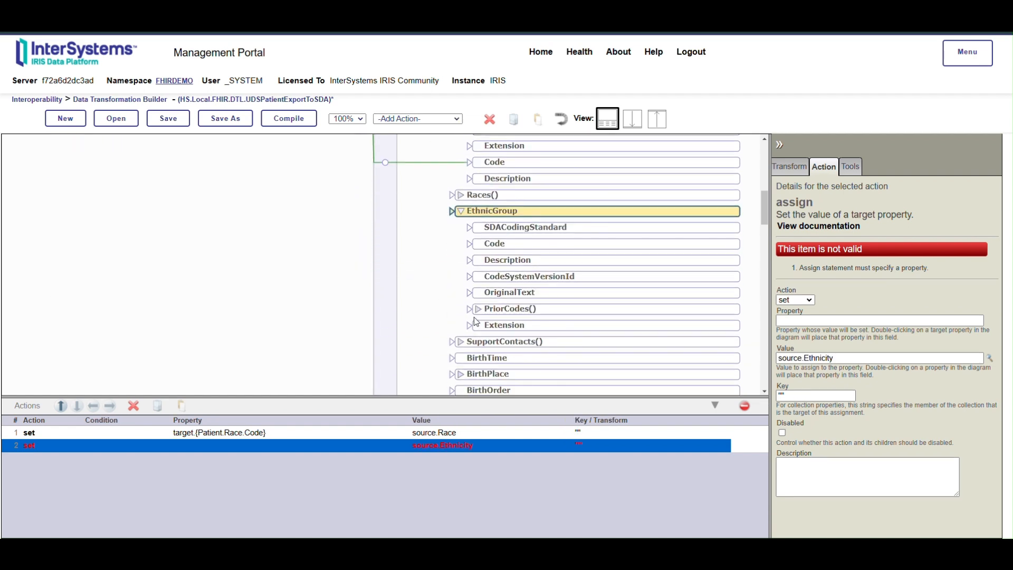
double_click(492, 244)
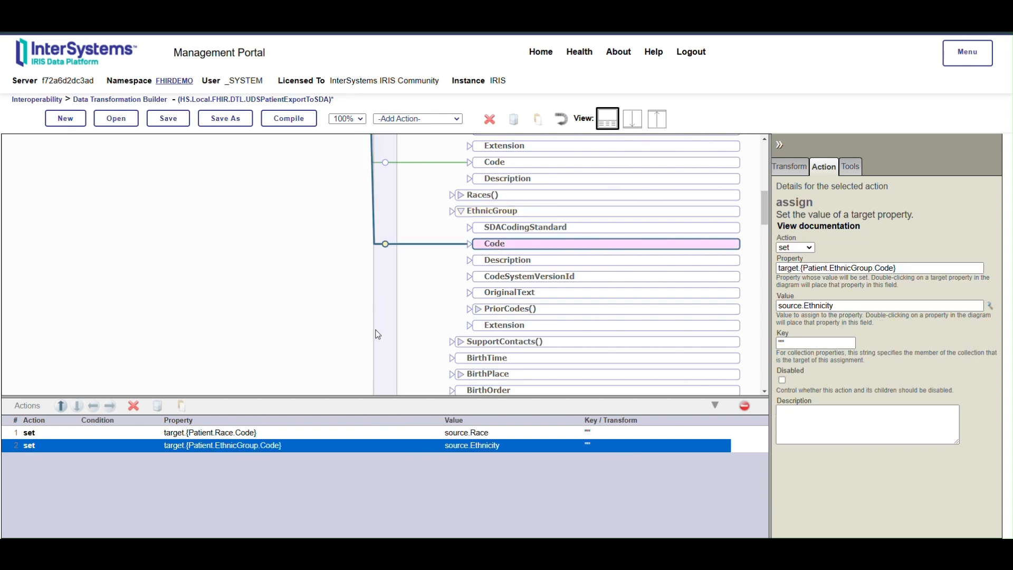
Step: Add another set action with target.{Patient.BirthTime} as its property, collapsing the target's EthnicGroup and Race branches
left_click(417, 119)
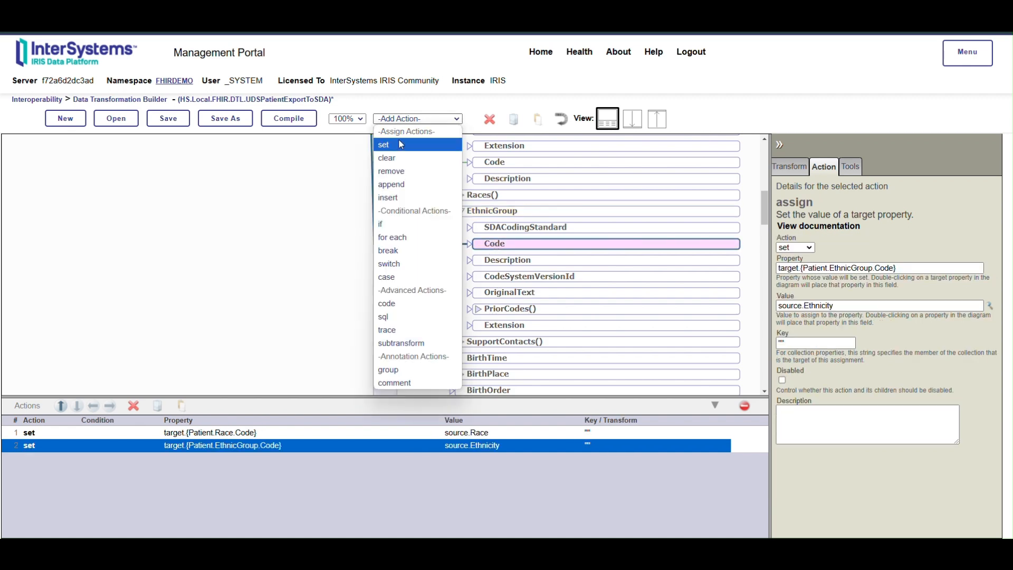
left_click(399, 141)
scroll(286, 323, "up", 8)
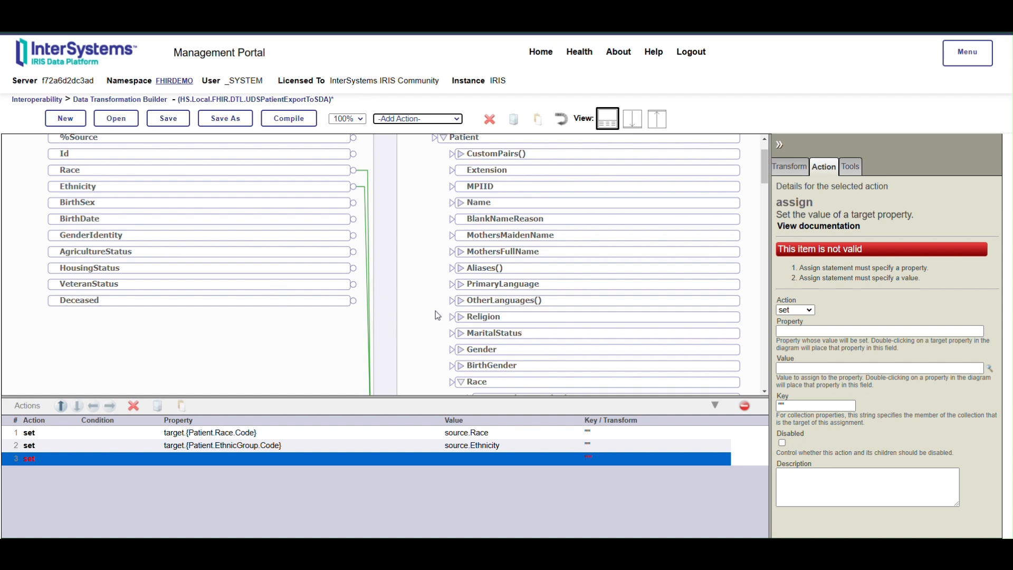
scroll(505, 358, "down", 3)
scroll(511, 281, "down", 3)
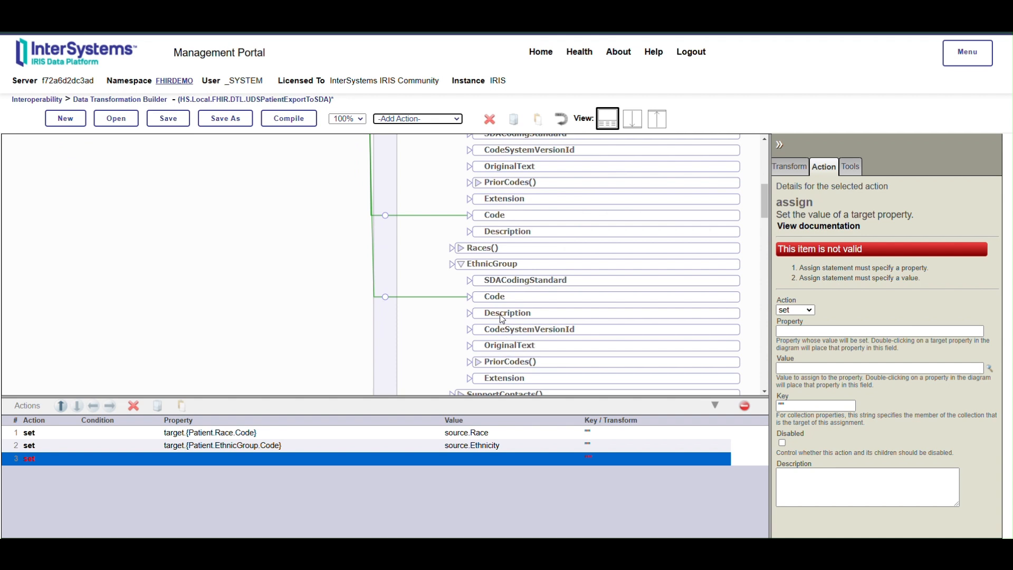
left_click(463, 267)
scroll(463, 248, "up", 3)
left_click(462, 226)
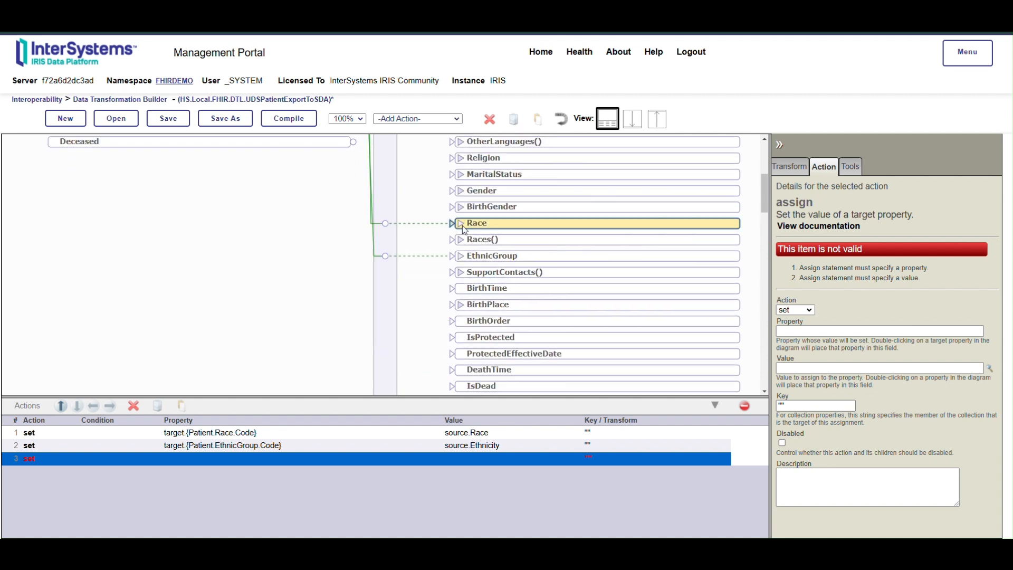
double_click(487, 288)
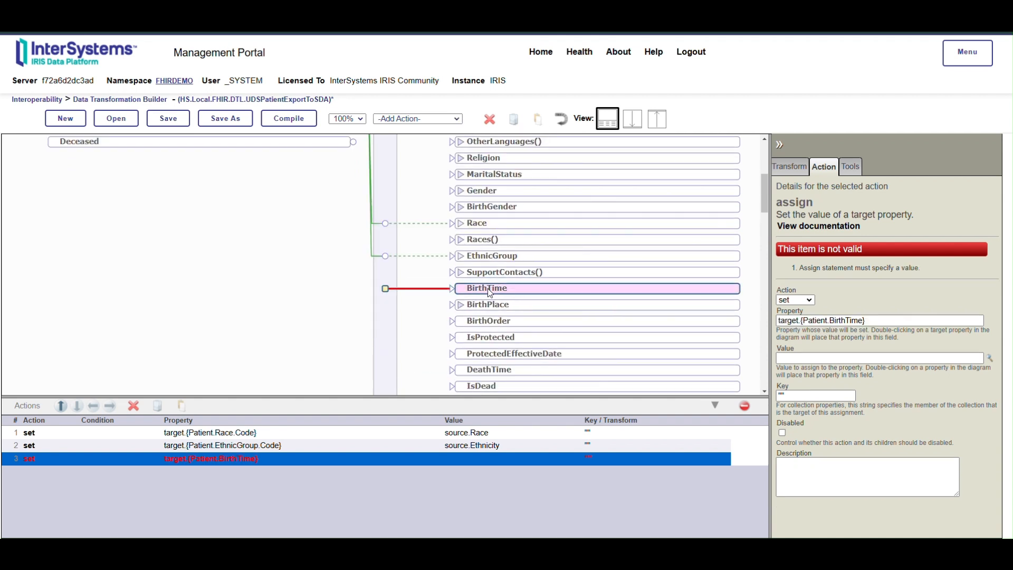
Step: Set the BirthTime action's value to the ConvertDateTime() function with source.BirthDate as value and "%Y%m%d" as input format
left_click(989, 358)
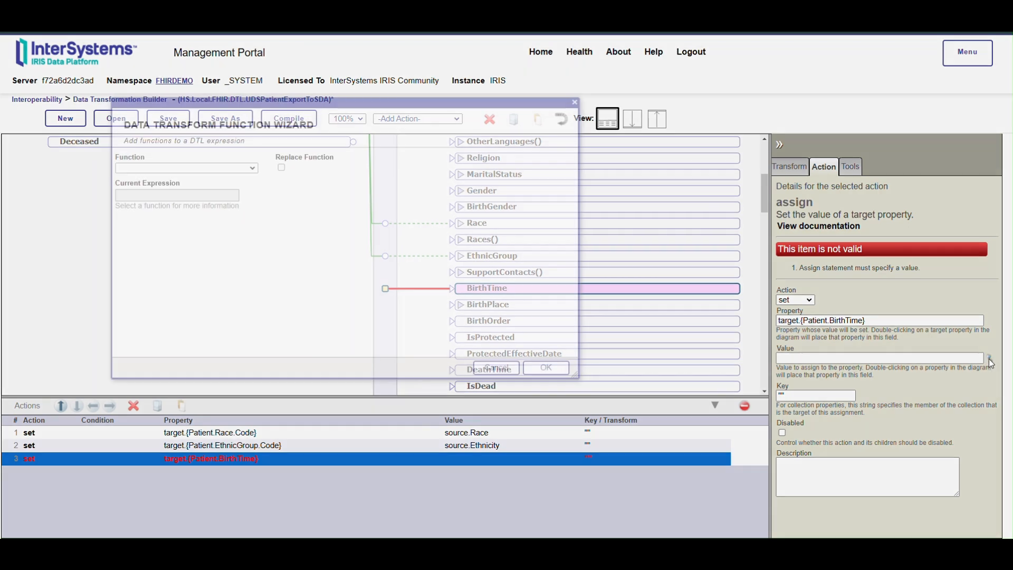
left_click(254, 169)
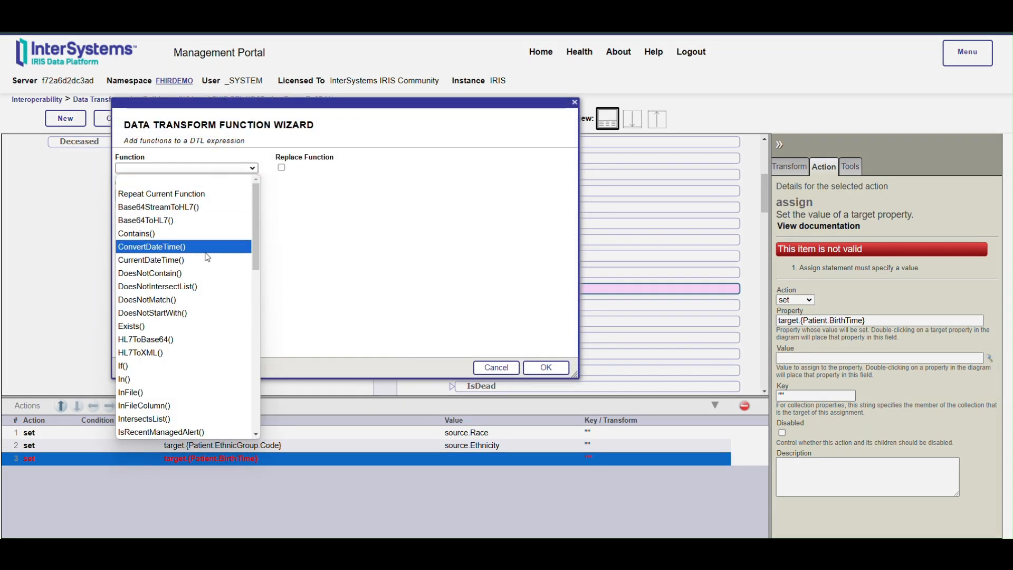
left_click(194, 247)
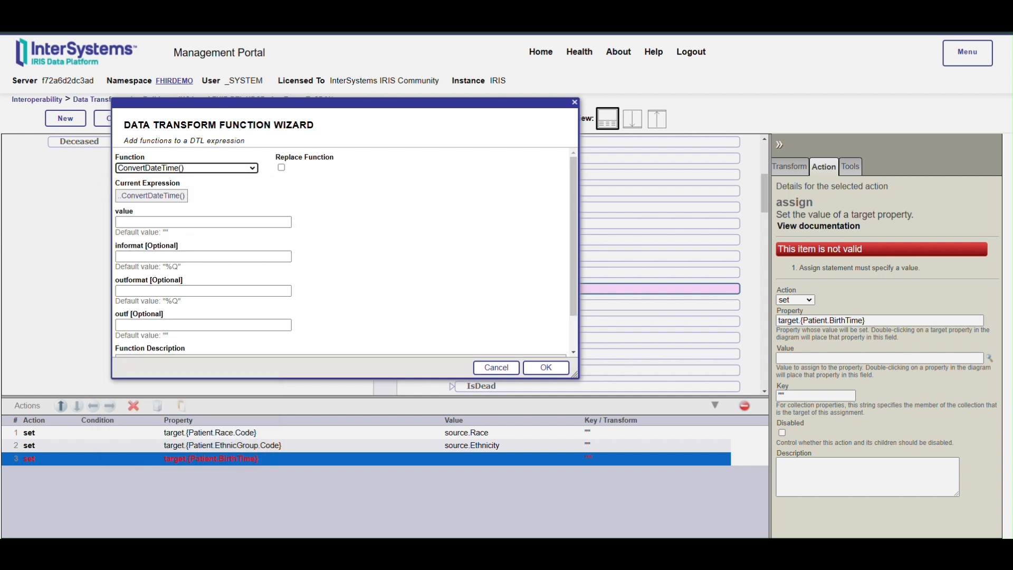
left_click(205, 222)
left_click(211, 253)
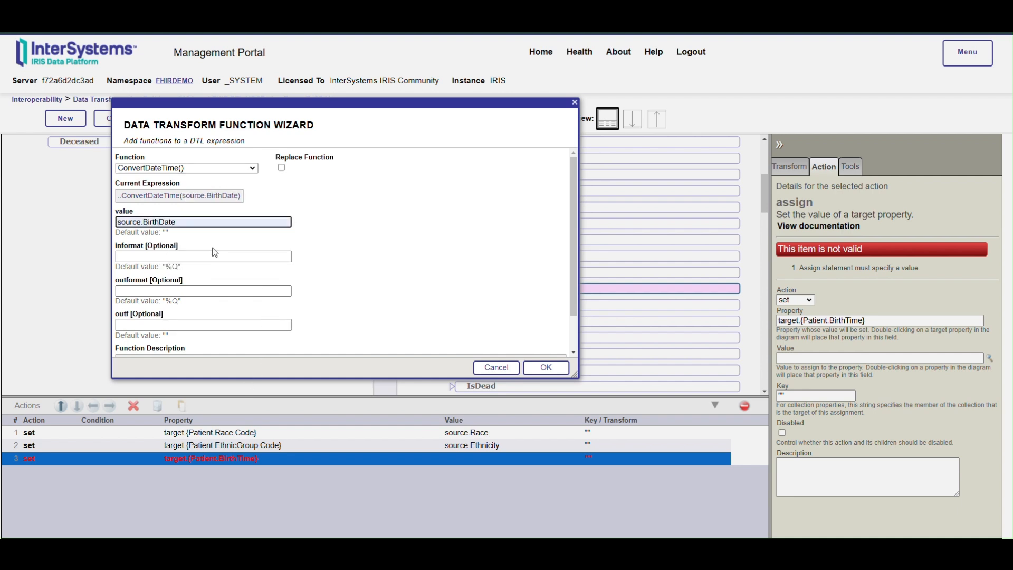
left_click(211, 253)
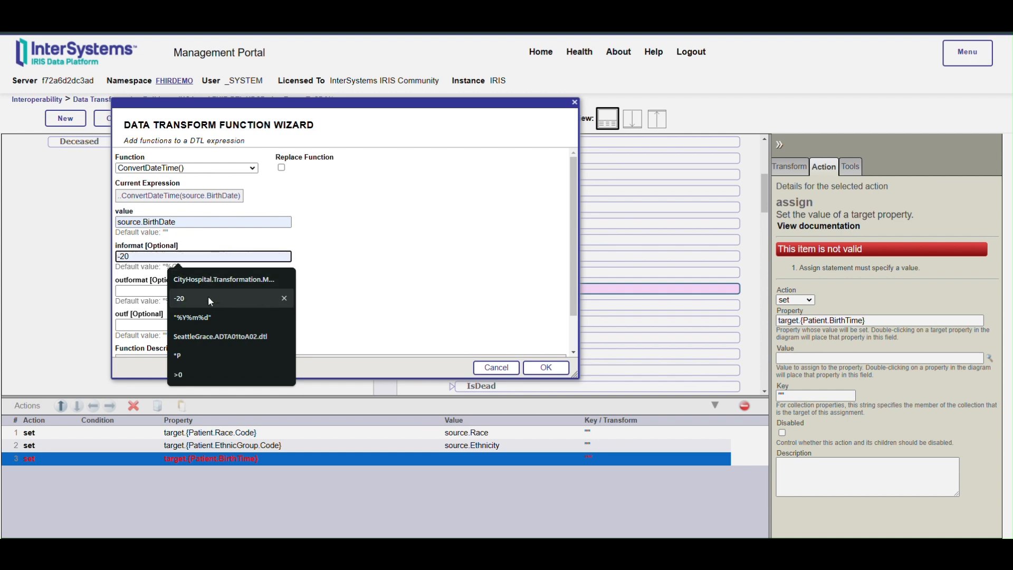
left_click(206, 317)
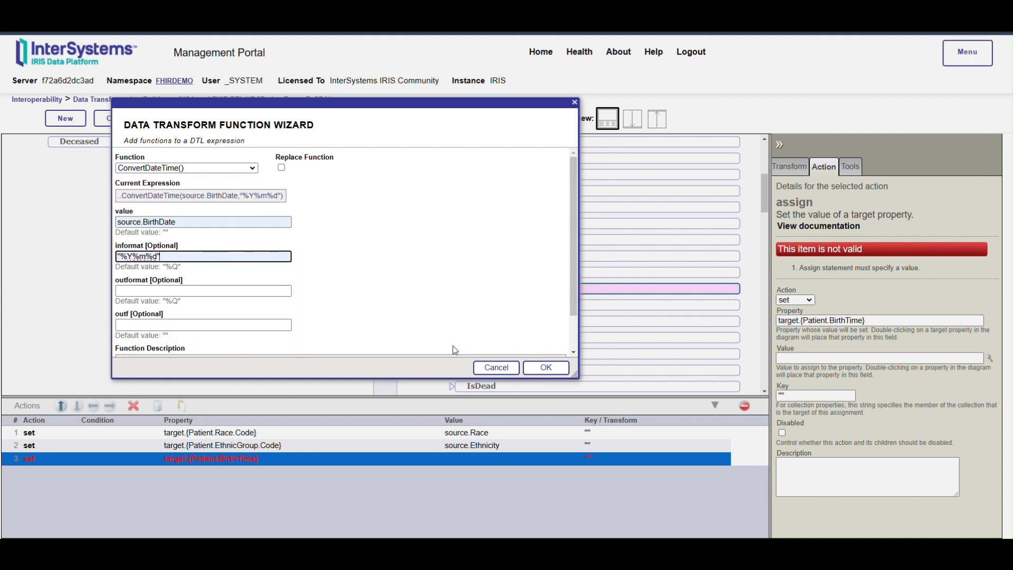
left_click(546, 367)
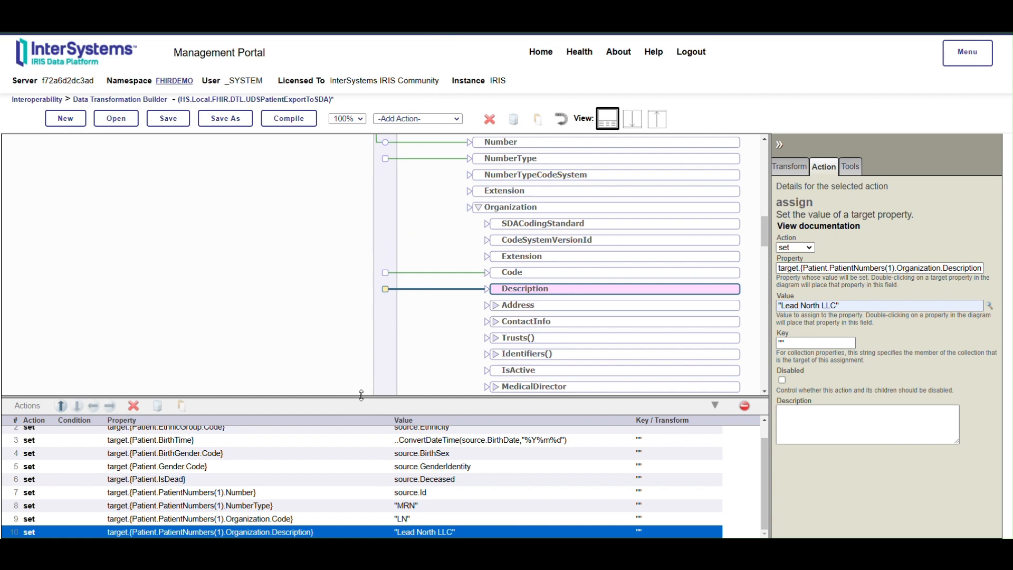
Step: Enlarge the action list and review the transformation's set actions and source-to-target mappings
left_click_drag(361, 395, 364, 324)
scroll(401, 264, "up", 5)
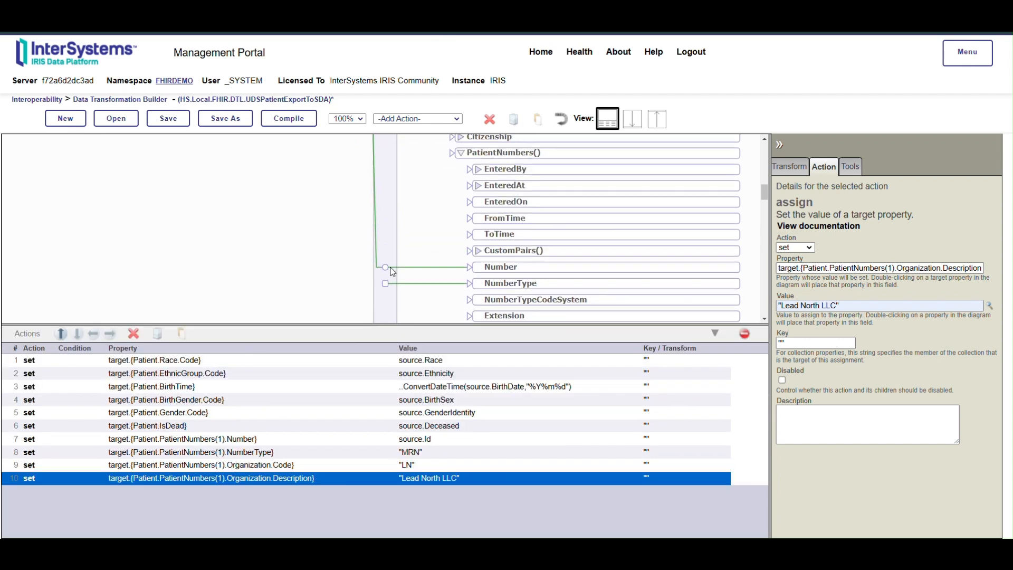
scroll(386, 274, "up", 10)
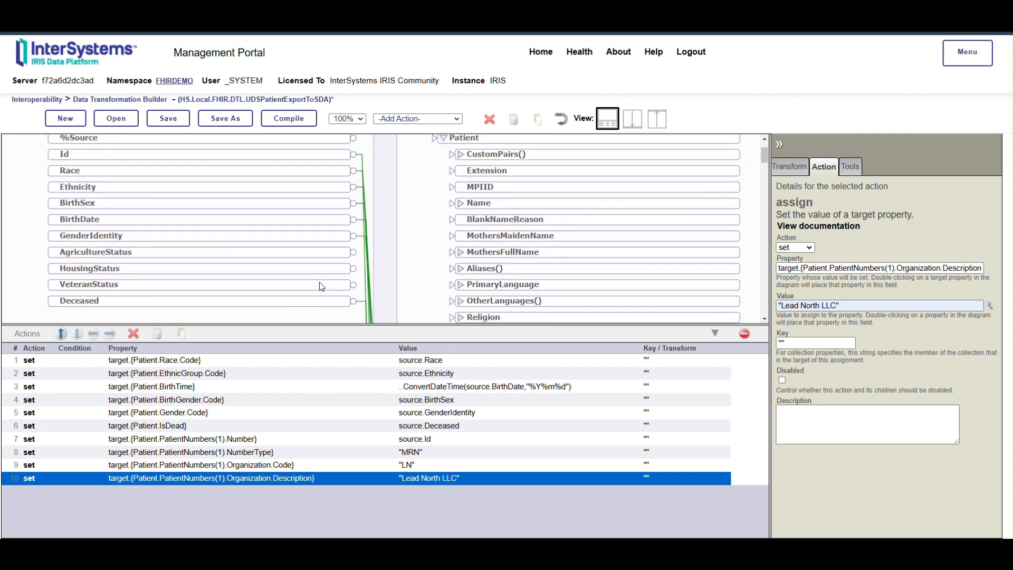
Step: Open the production configuration of the FHIRDEMO namespace
left_click(443, 190)
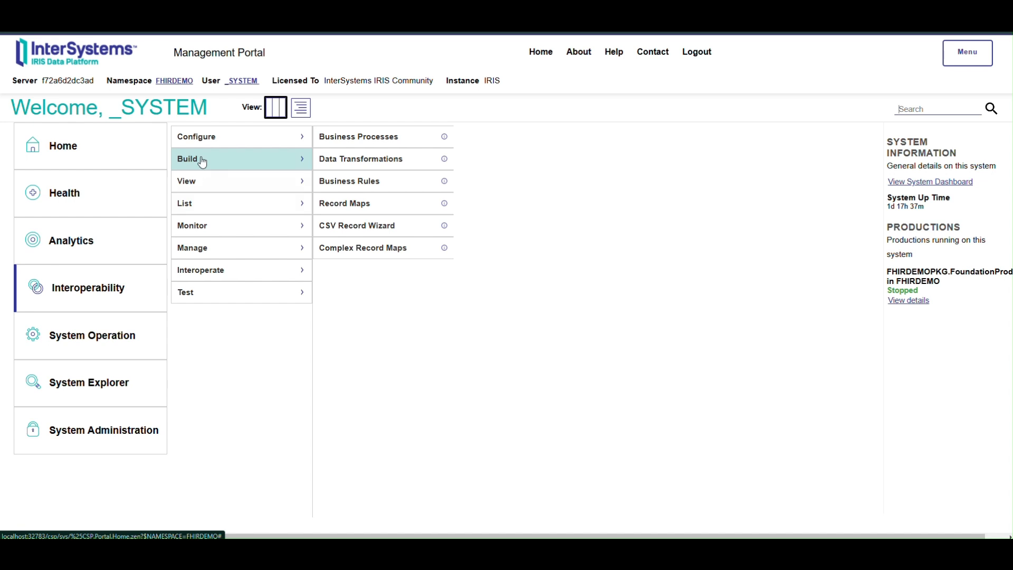
mouse_move(206, 143)
left_click(338, 137)
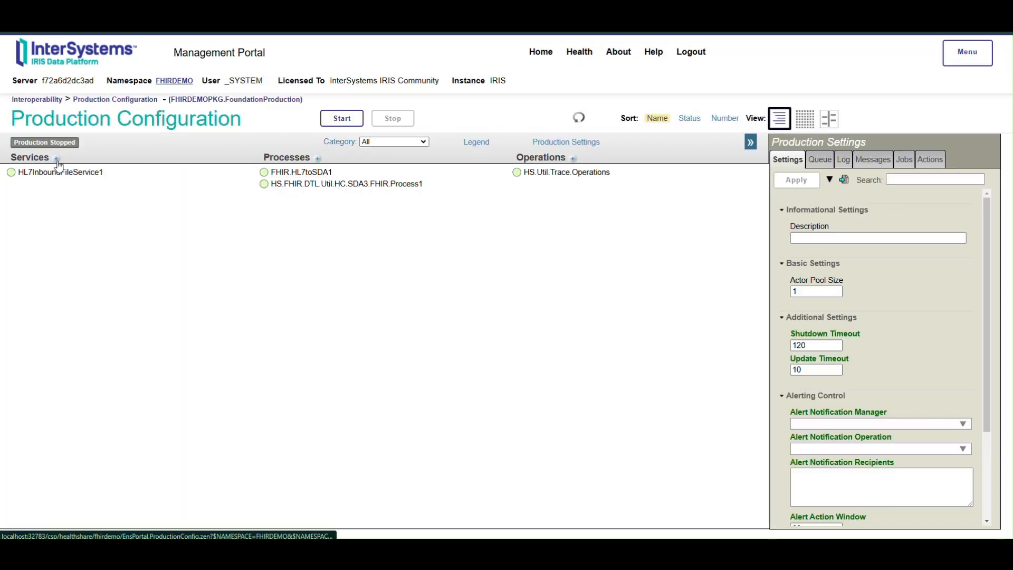
Step: Start adding a business service to the production with service class EnsLib.RecordMap.Service.FileService
left_click(57, 159)
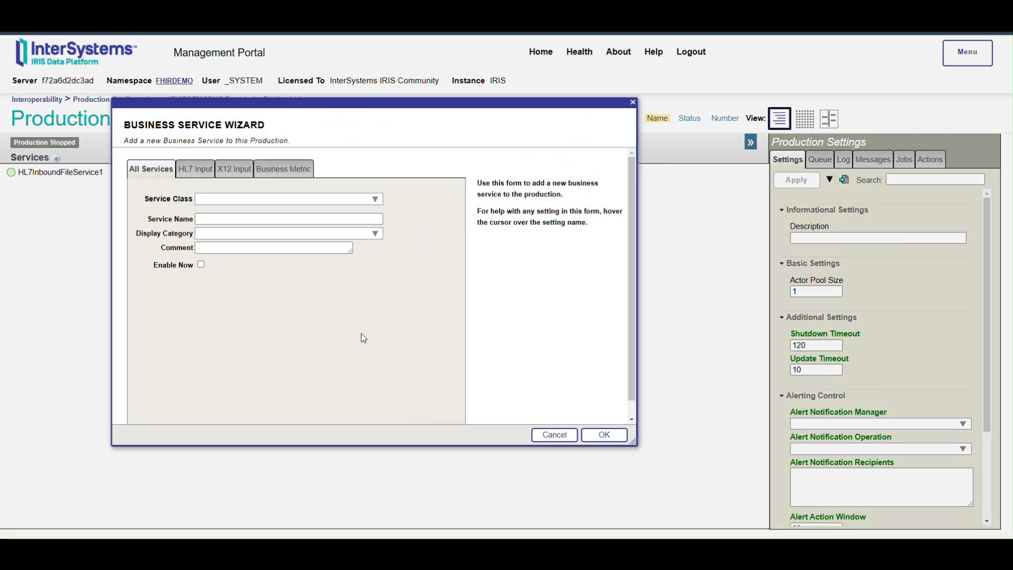
left_click(375, 199)
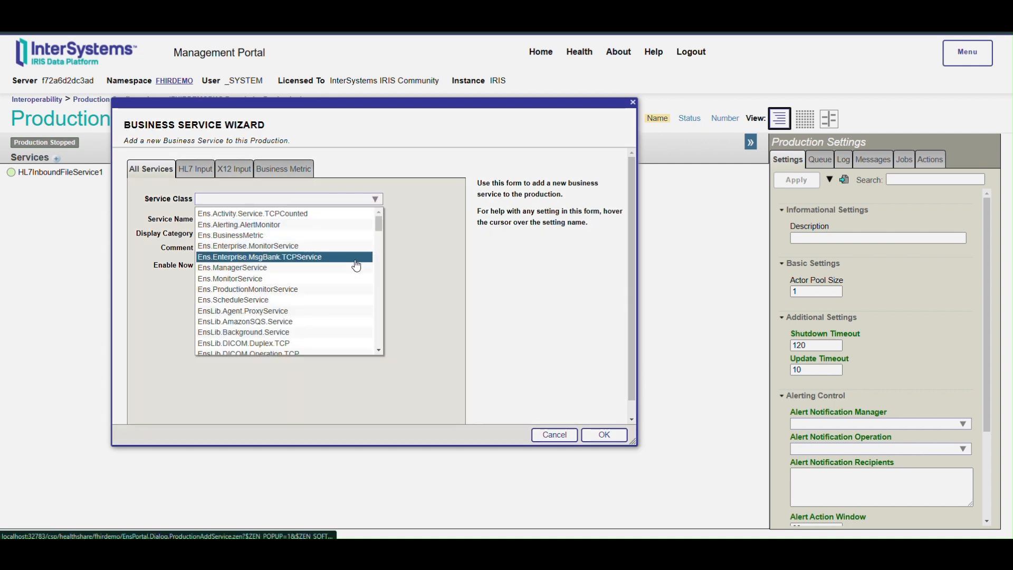
scroll(297, 303, "down", 2)
scroll(297, 303, "down", 10)
scroll(300, 304, "down", 8)
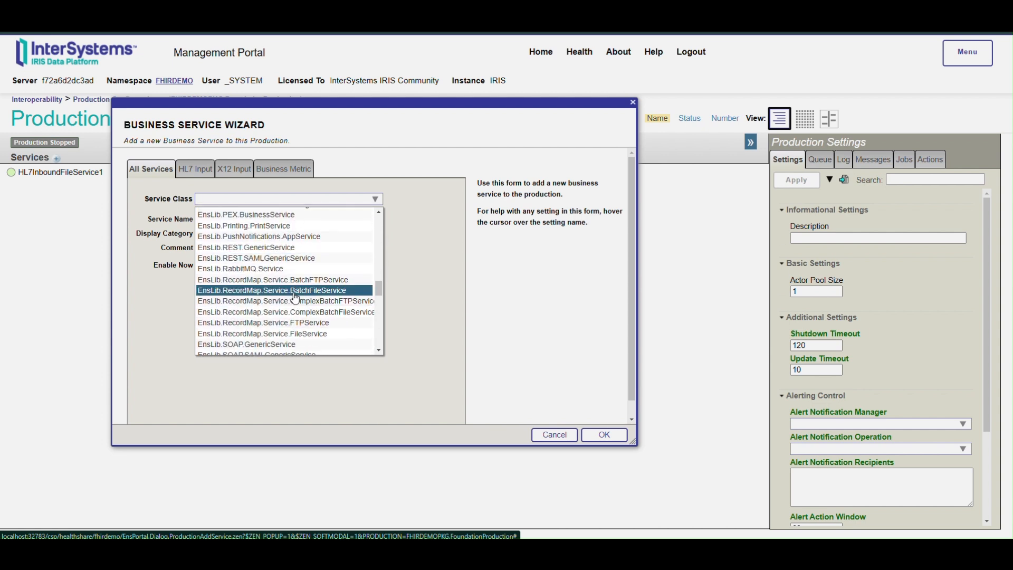
scroll(256, 339, "down", 2)
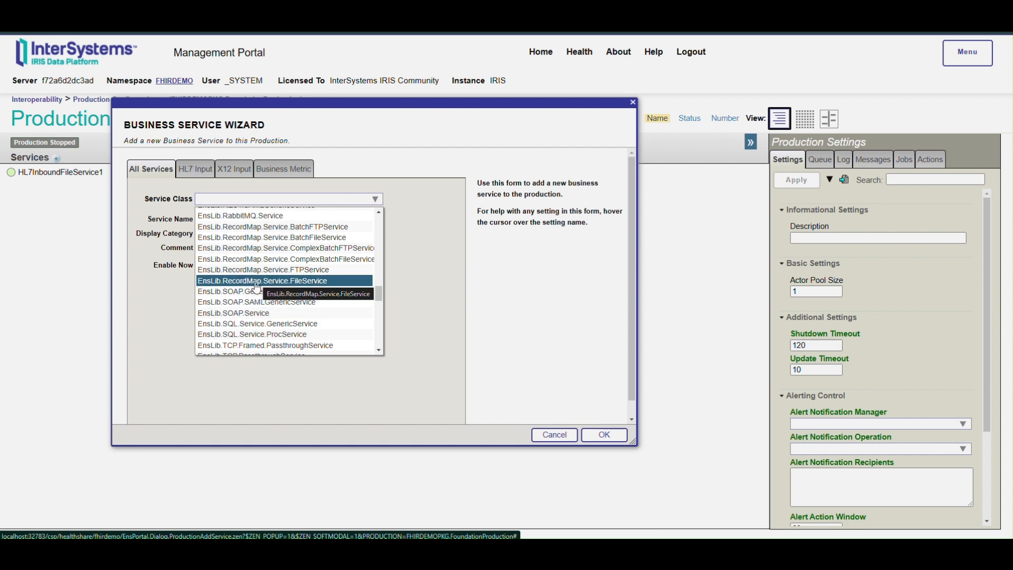
left_click(300, 280)
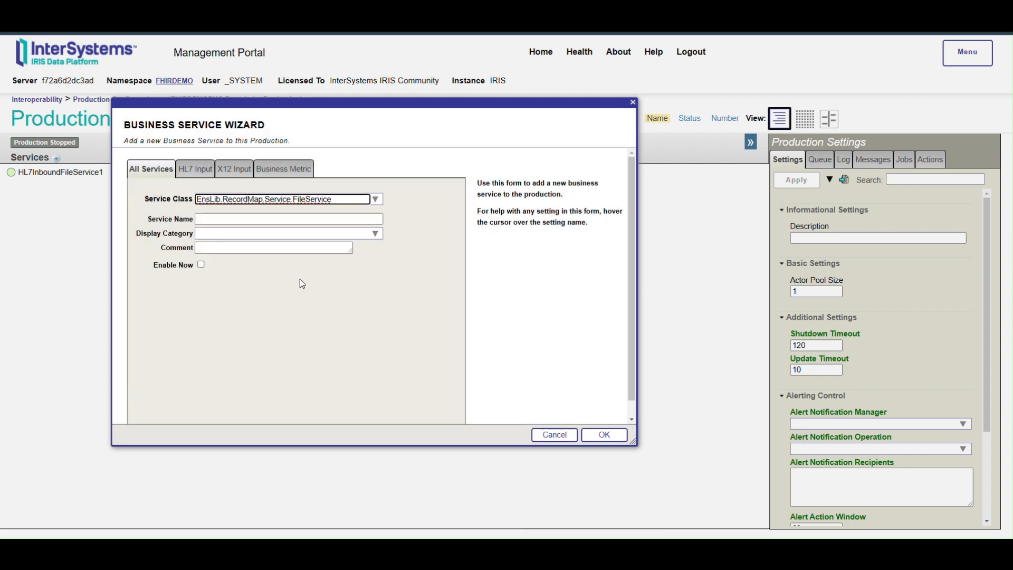
Step: Name the service UDSPatientExportFileService, give it the display category Module7-Exercise1, and add it to the production
left_click(263, 218)
left_click(282, 242)
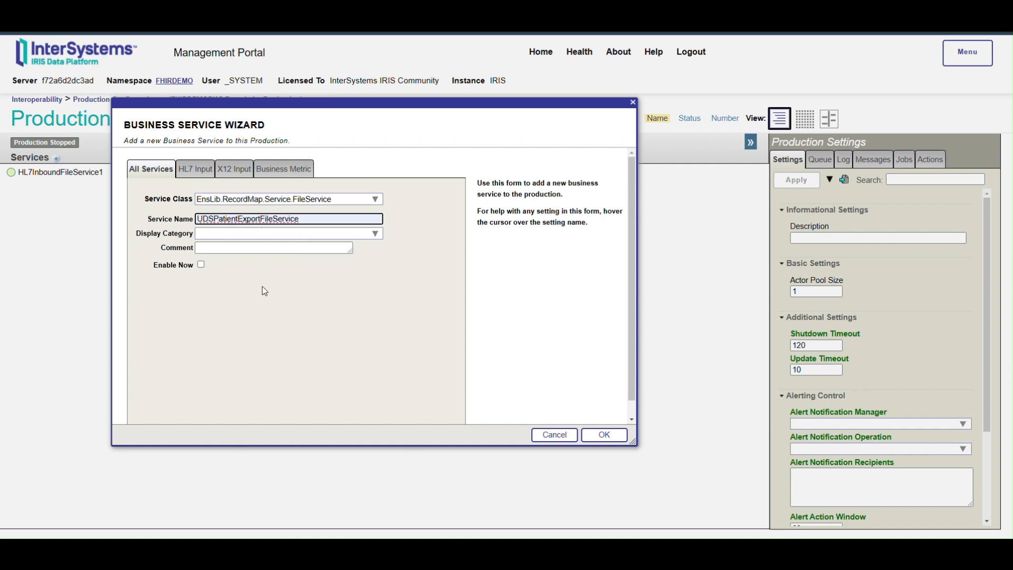
left_click(374, 234)
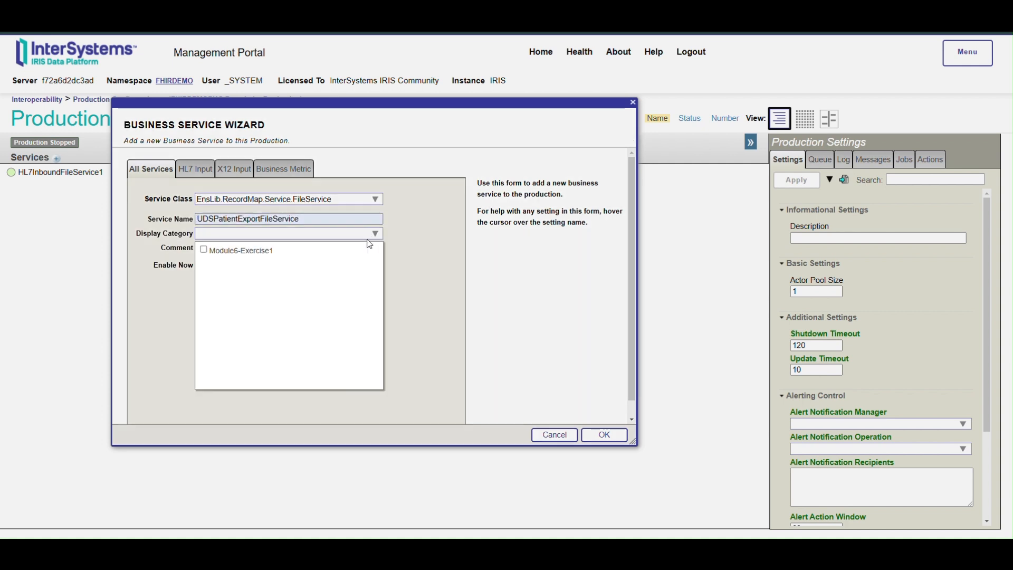
left_click(263, 253)
left_click(258, 254)
left_click(441, 259)
left_click(314, 244)
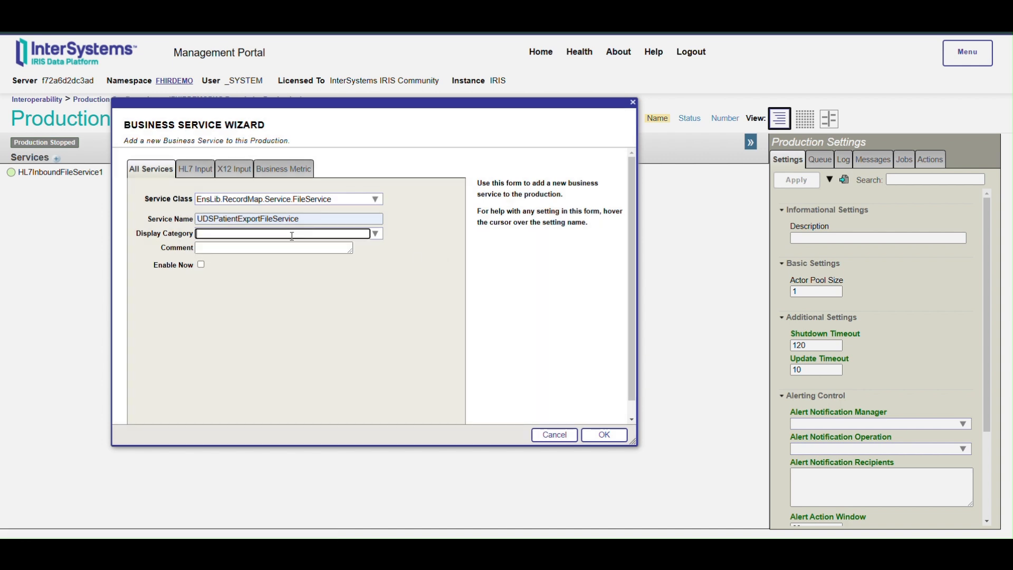
left_click(291, 236)
left_click(303, 251)
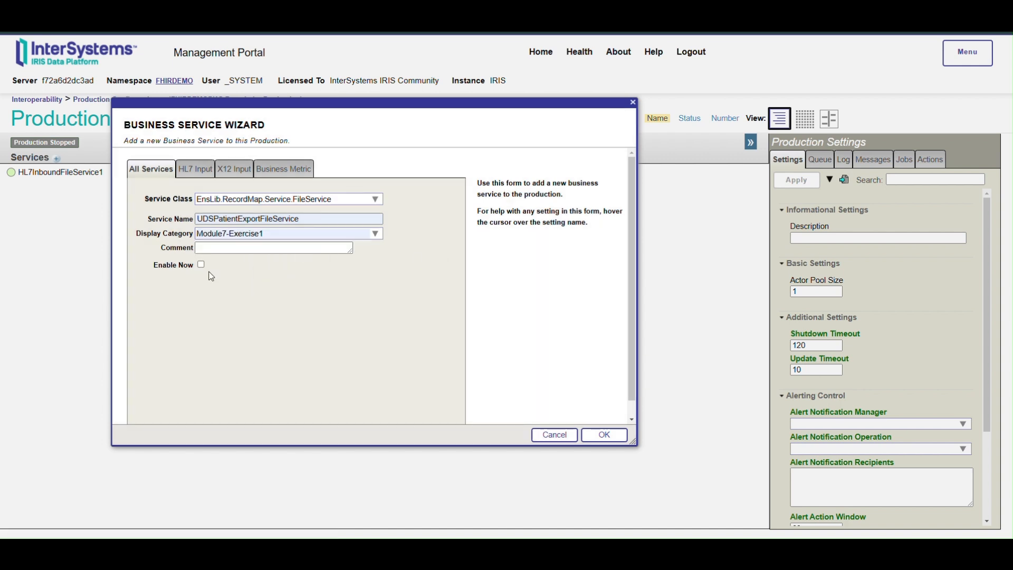
left_click(599, 436)
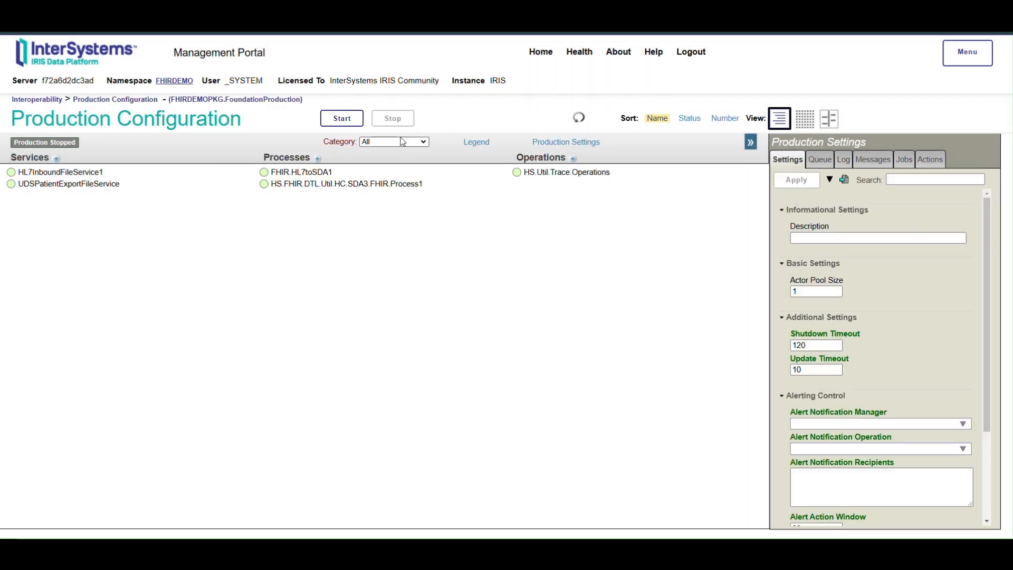
Step: Filter the production by category Module7-Exercise1 and start a new business process of class HS.Local.FHIR.RecordMappertoSDAProcess
left_click(418, 142)
left_click(403, 182)
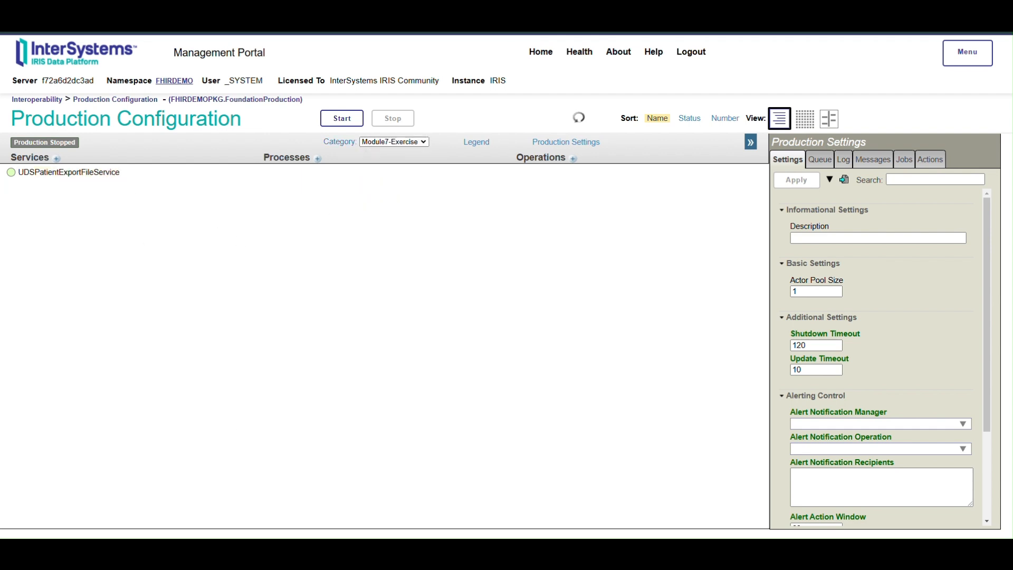
left_click(318, 159)
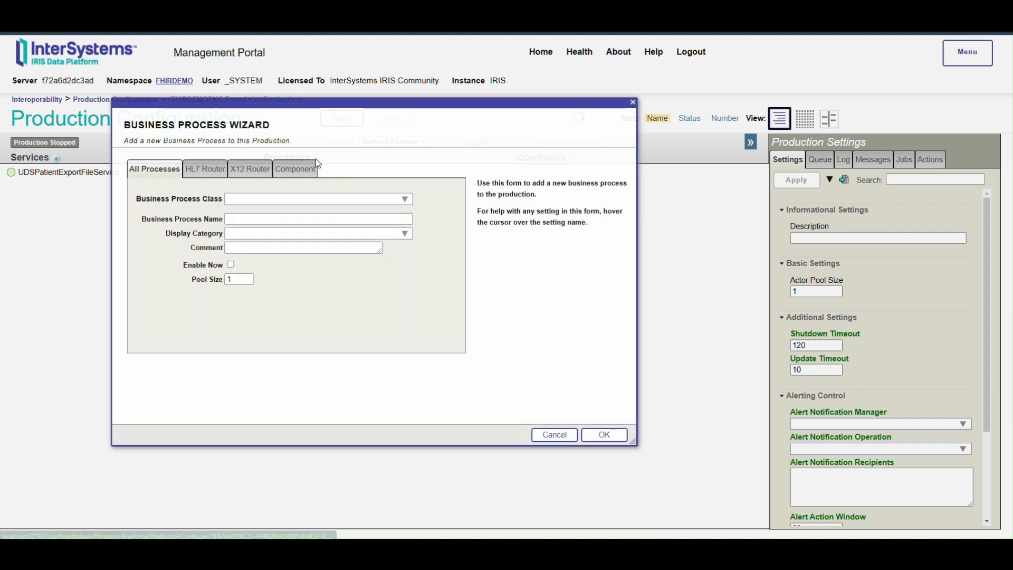
left_click(406, 201)
scroll(345, 285, "down", 10)
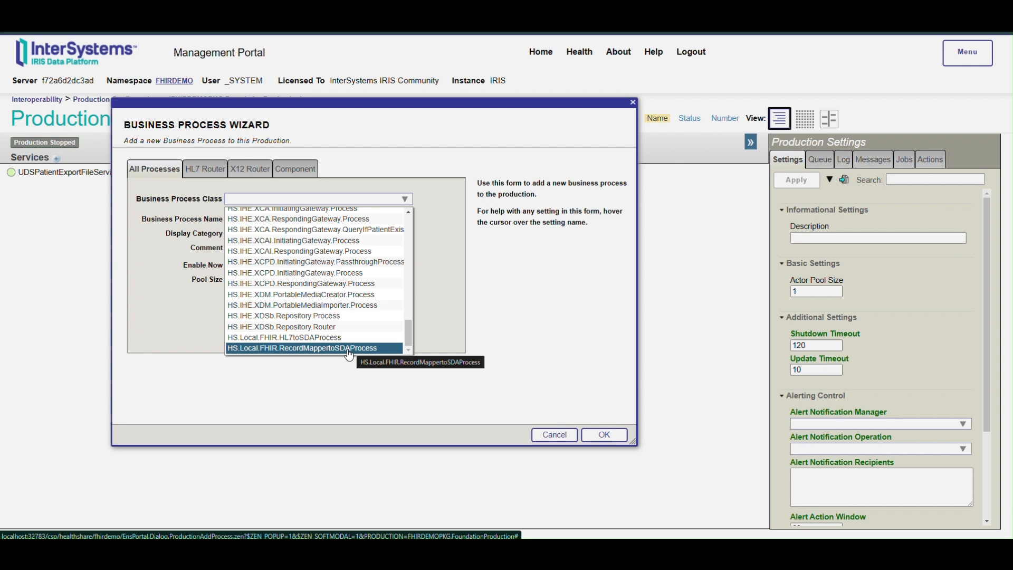
left_click(348, 350)
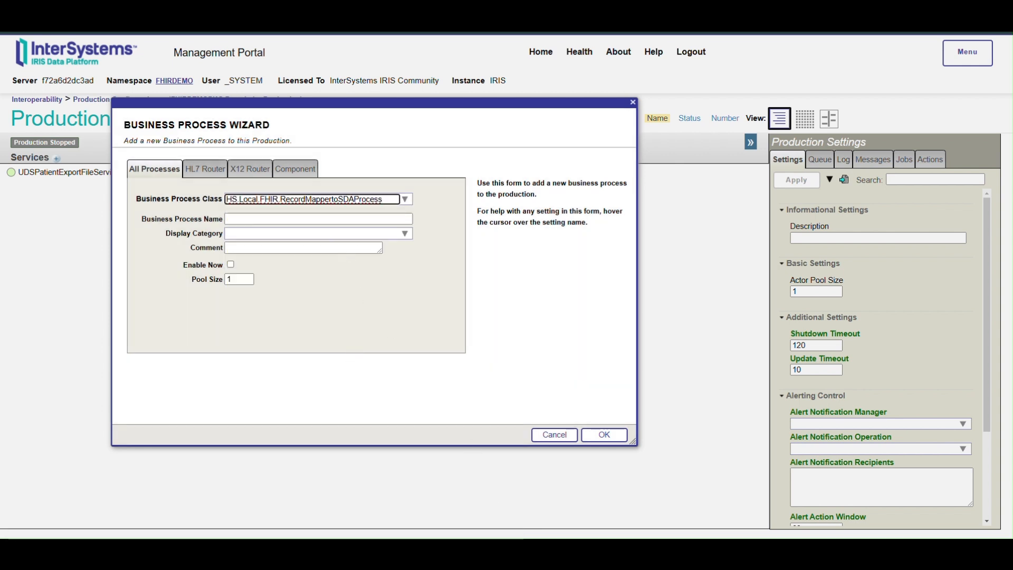
Step: Name the process FHIR.RecordMappertoSDA, assign it to display category Module7-Exercise1, and add it to the production
left_click(309, 220)
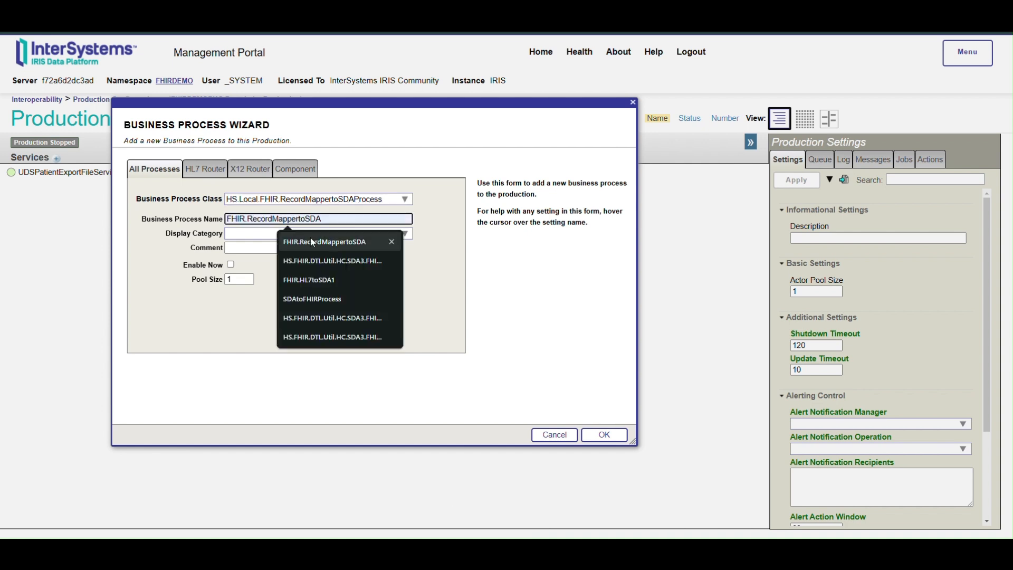
left_click(312, 242)
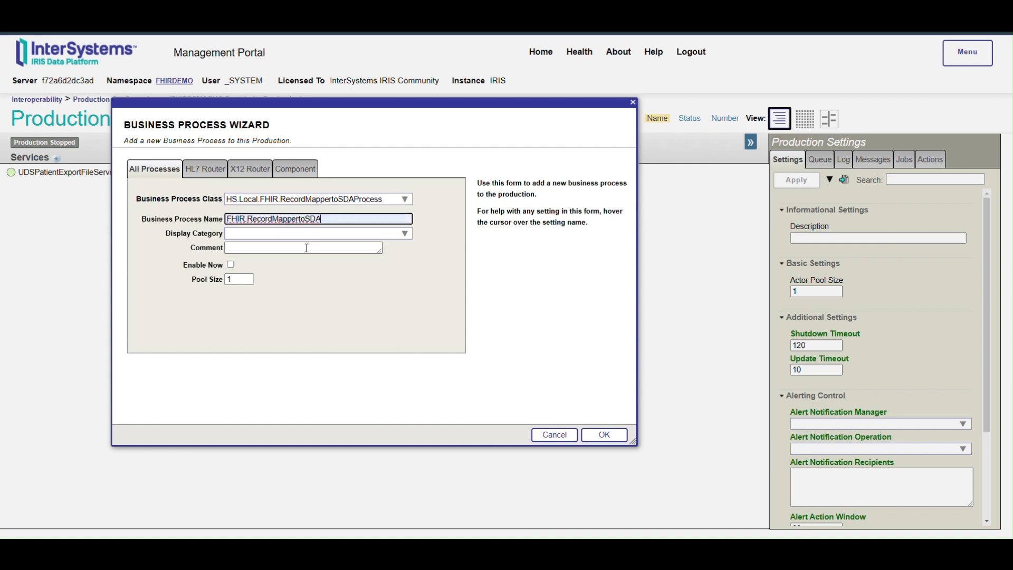
left_click(396, 235)
left_click(275, 264)
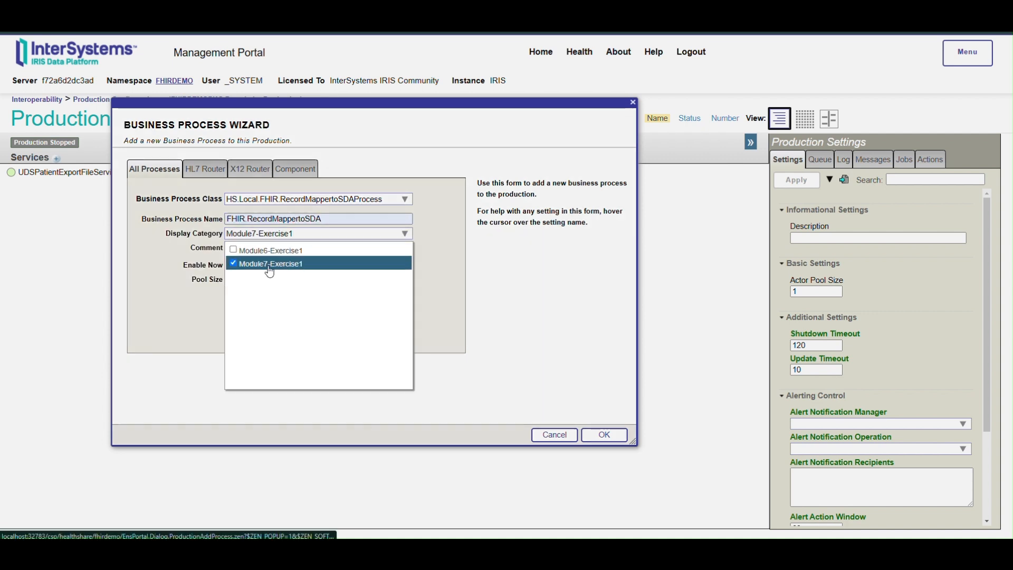
left_click(195, 291)
left_click(622, 438)
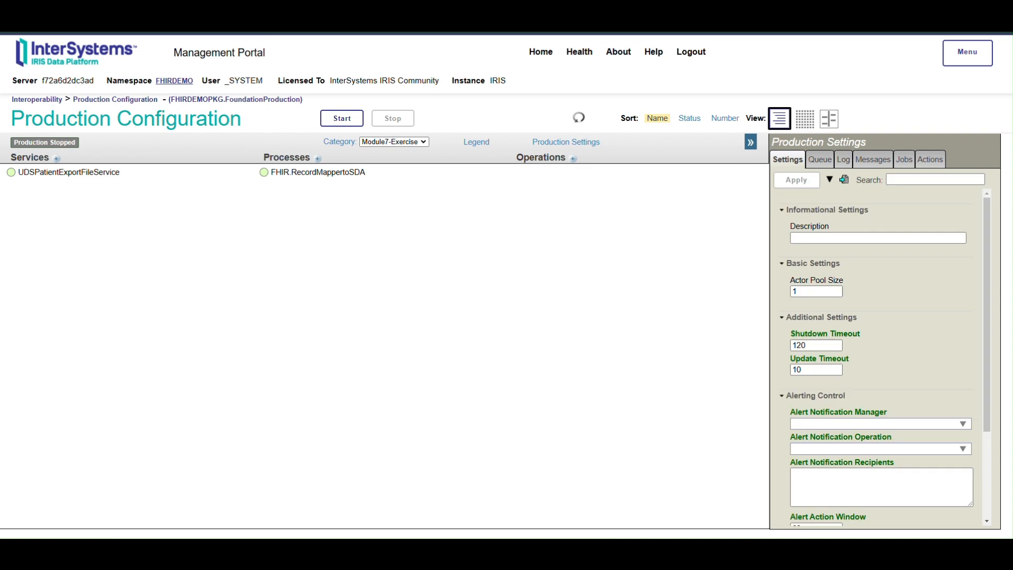
Step: Start adding another business process with class HS.FHIR.DTL.Util.HC.SDA3.FHIR.Process
left_click(318, 158)
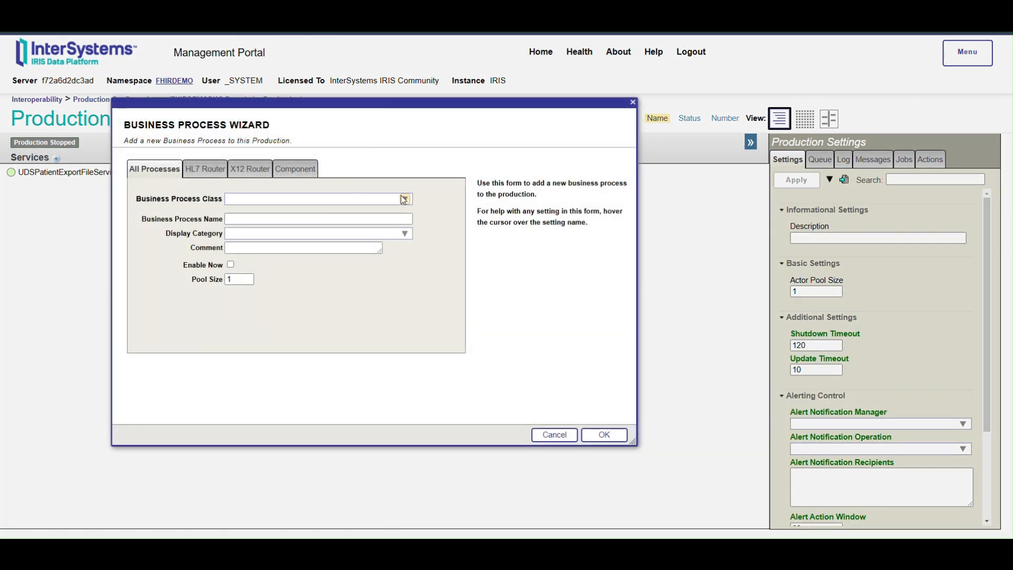
left_click(405, 200)
scroll(360, 300, "down", 5)
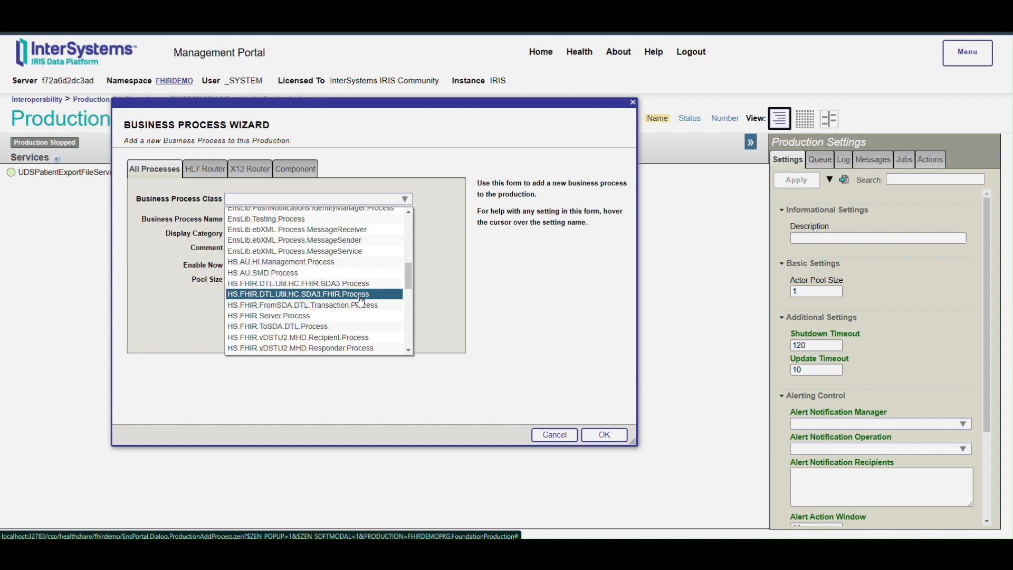
left_click(361, 294)
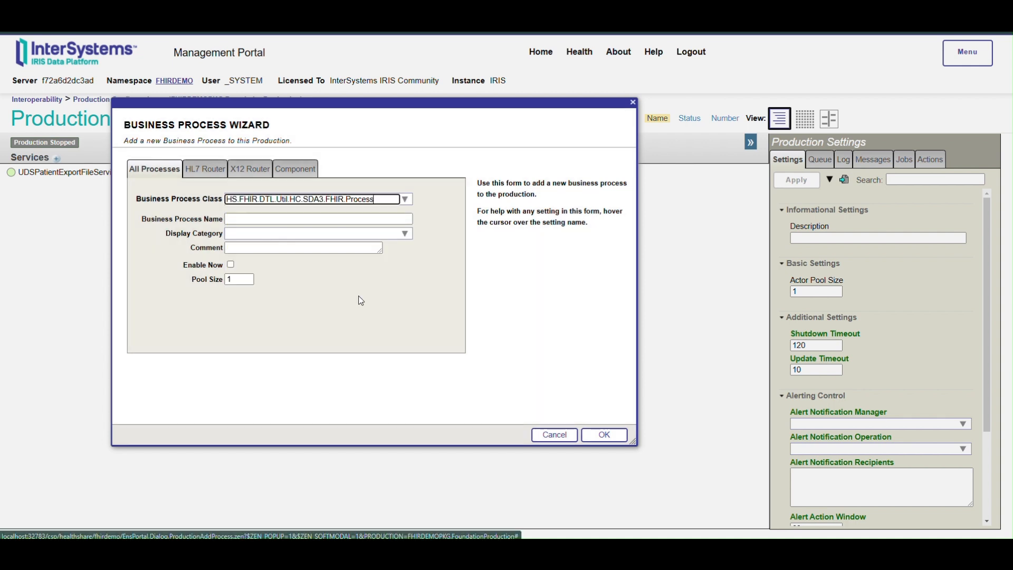
Step: Name the process HS.FHIR.DTL.Util.HC.SDA3.FHIR.Process2, assign it to display category Module7-Exercise1, and add it to the production
left_click(286, 221)
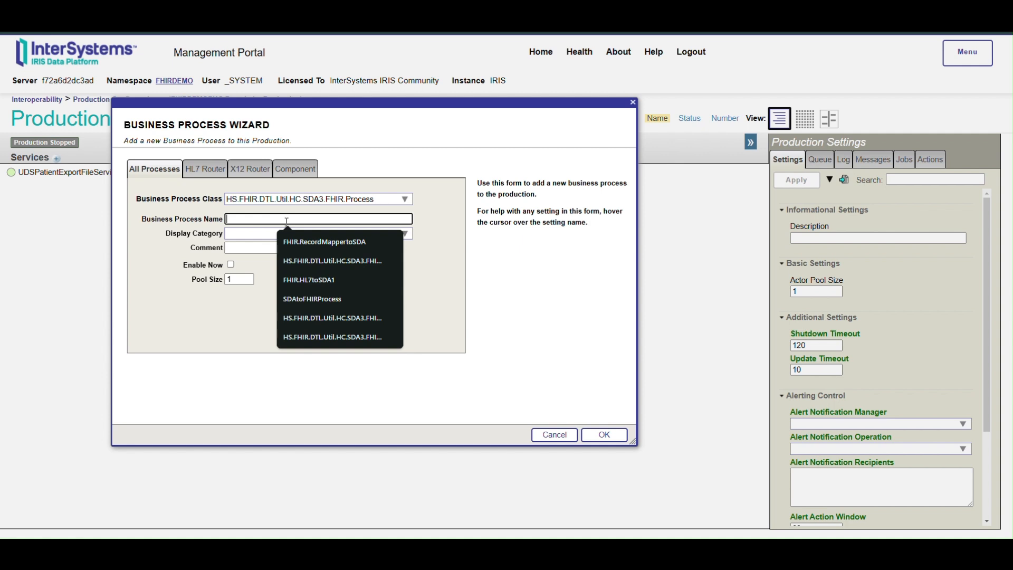
left_click(321, 338)
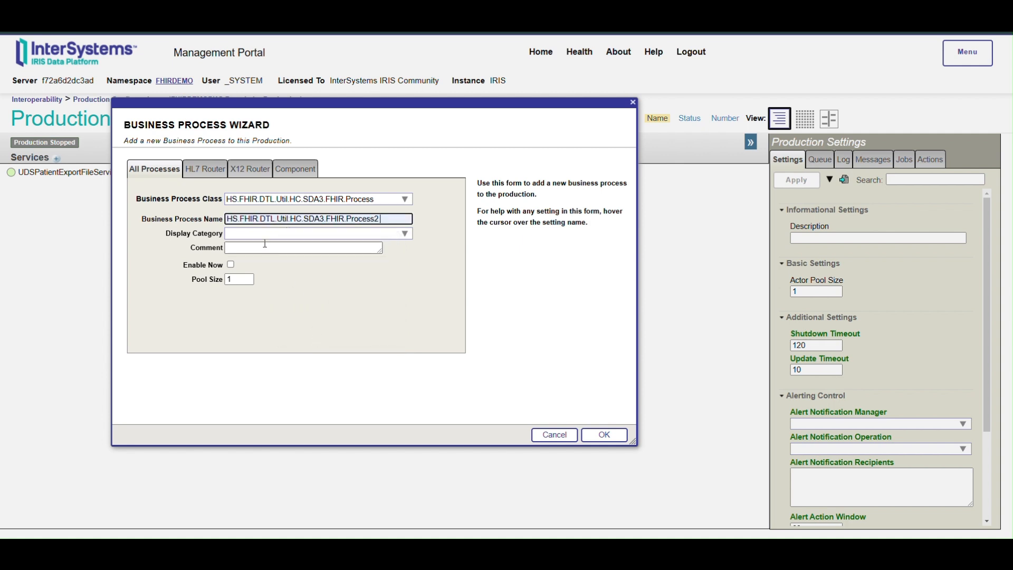
left_click(404, 234)
left_click(280, 265)
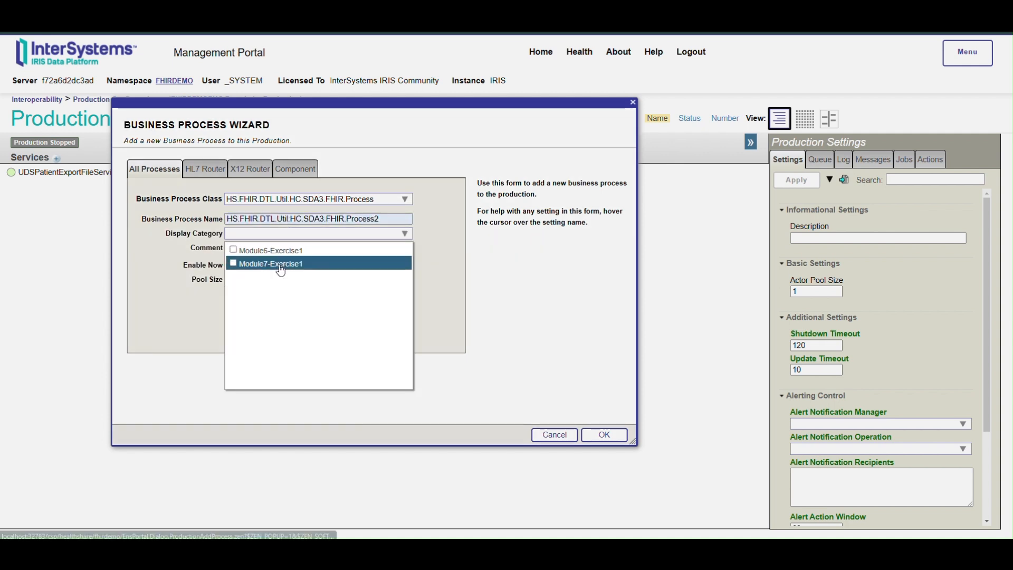
left_click(187, 281)
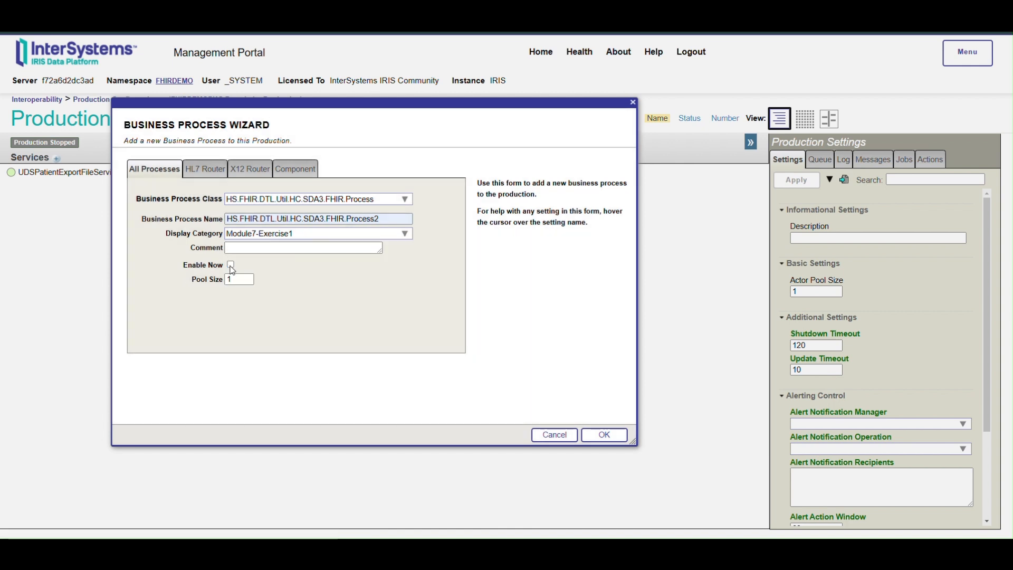
left_click(605, 436)
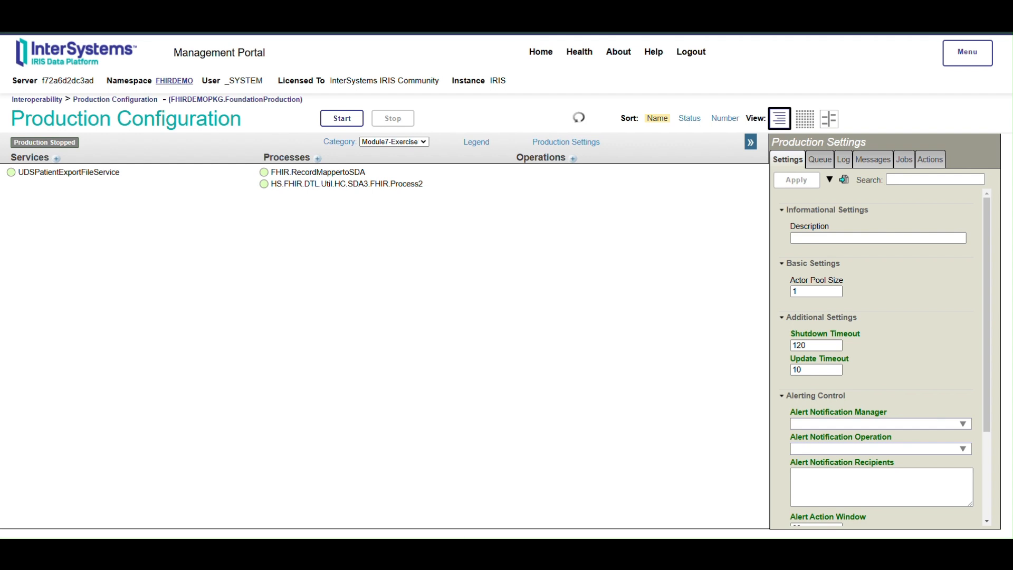
Step: Start adding a new business operation with class HS.FHIRServer.Interop.Operation
left_click(574, 160)
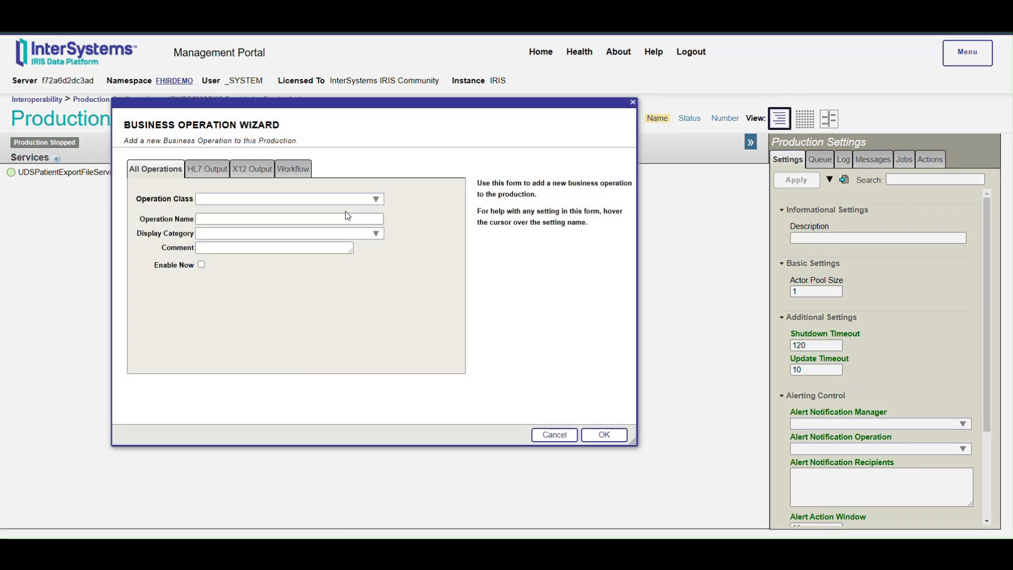
left_click(376, 200)
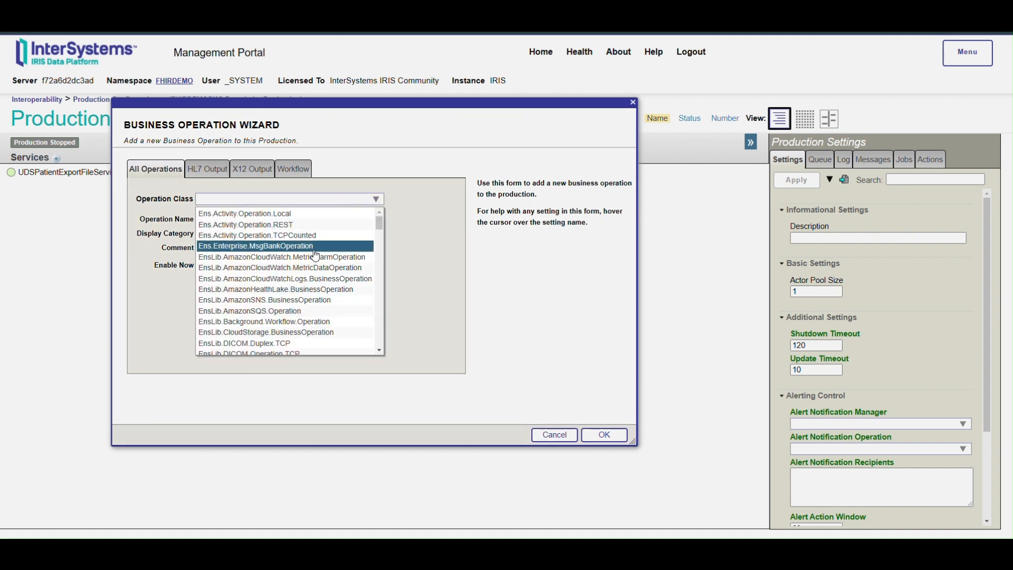
scroll(304, 285, "down", 5)
scroll(304, 285, "down", 10)
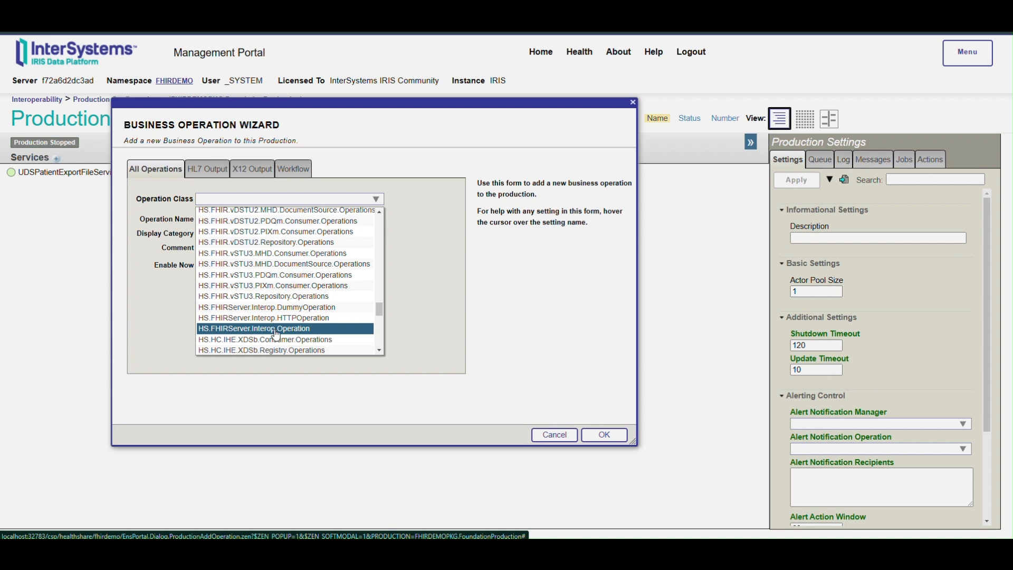
left_click(274, 329)
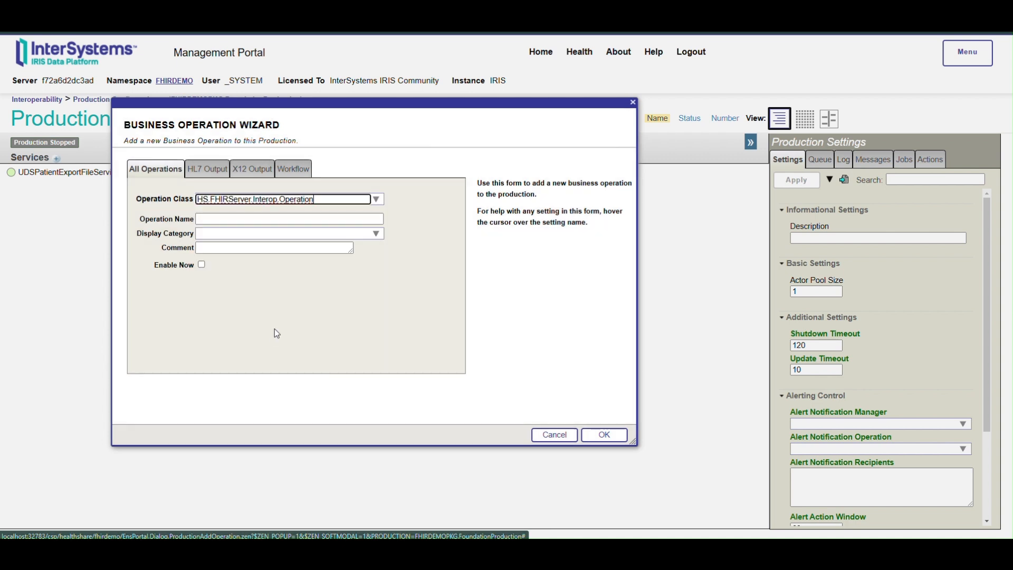
Step: Name the operation UDSFHIRServer.Operation, assign it to category Module7-Exercise1, enable it, and add it to the production
left_click(250, 219)
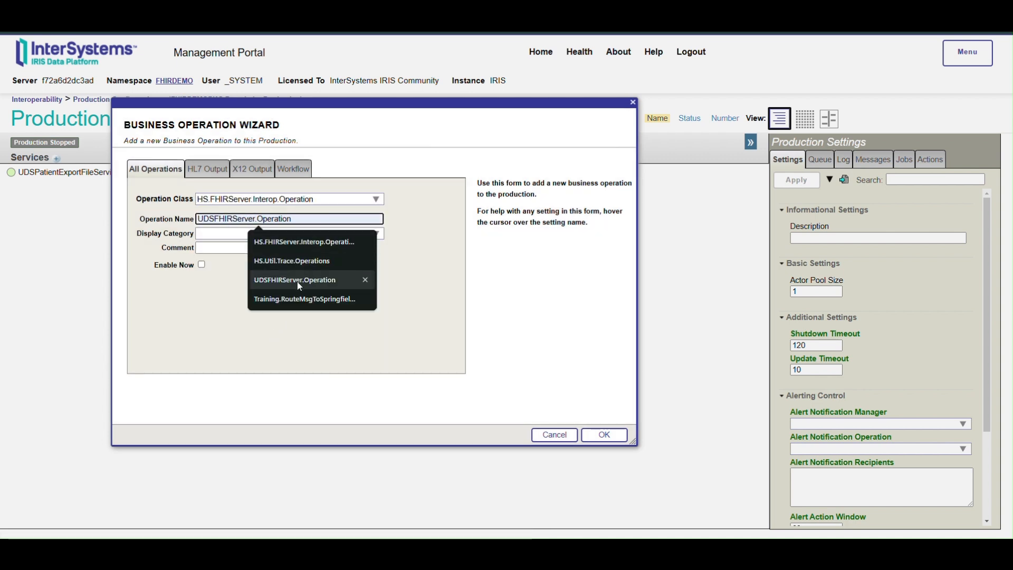
left_click(298, 280)
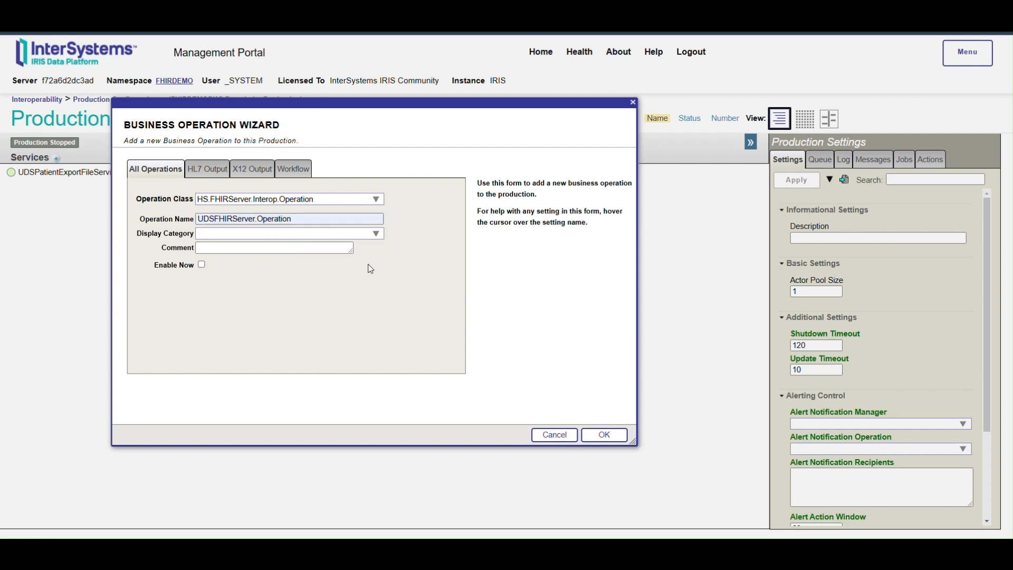
left_click(376, 233)
left_click(204, 264)
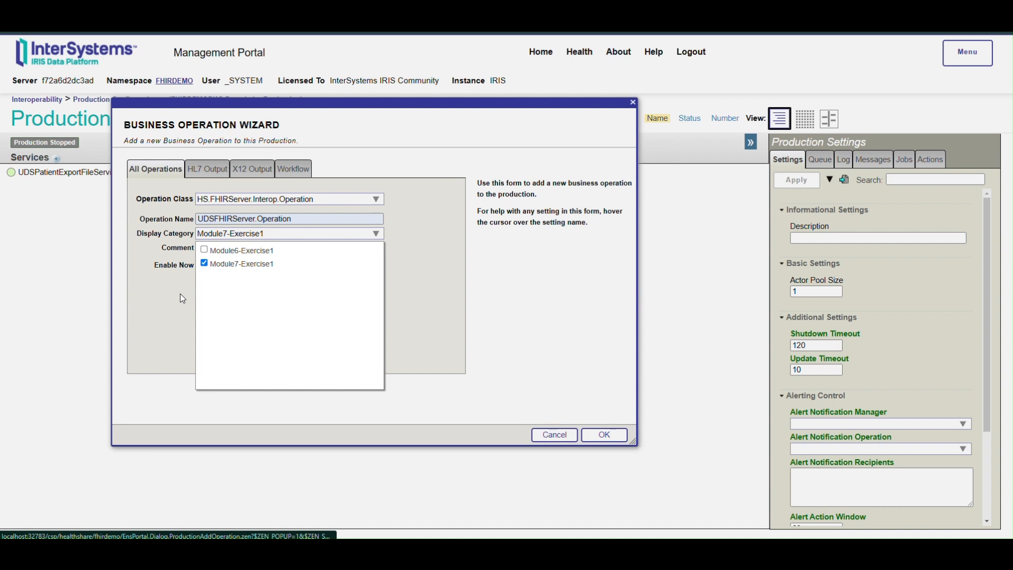
left_click(183, 293)
left_click(201, 264)
left_click(614, 441)
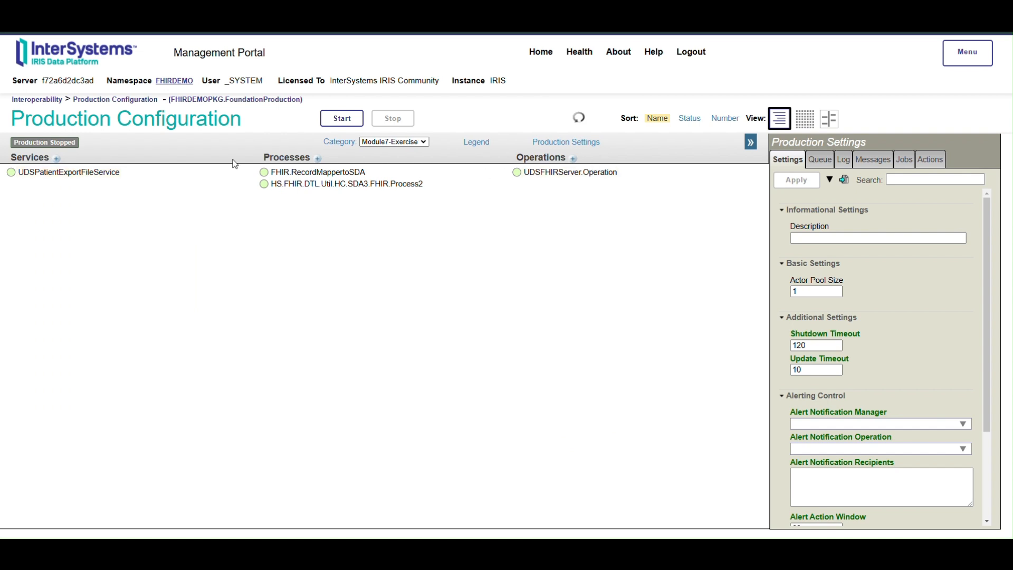
Step: Show the items of all categories and add Module7-Exercise1 to the category of the HS.Util.Trace.Operations operation
left_click(394, 141)
left_click(372, 151)
left_click(573, 177)
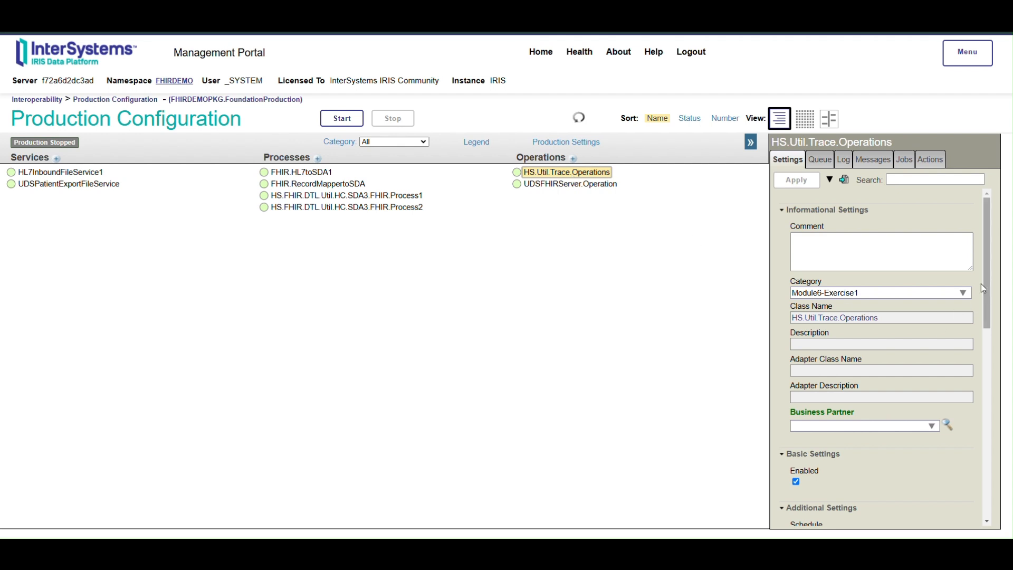
left_click(964, 292)
left_click(798, 335)
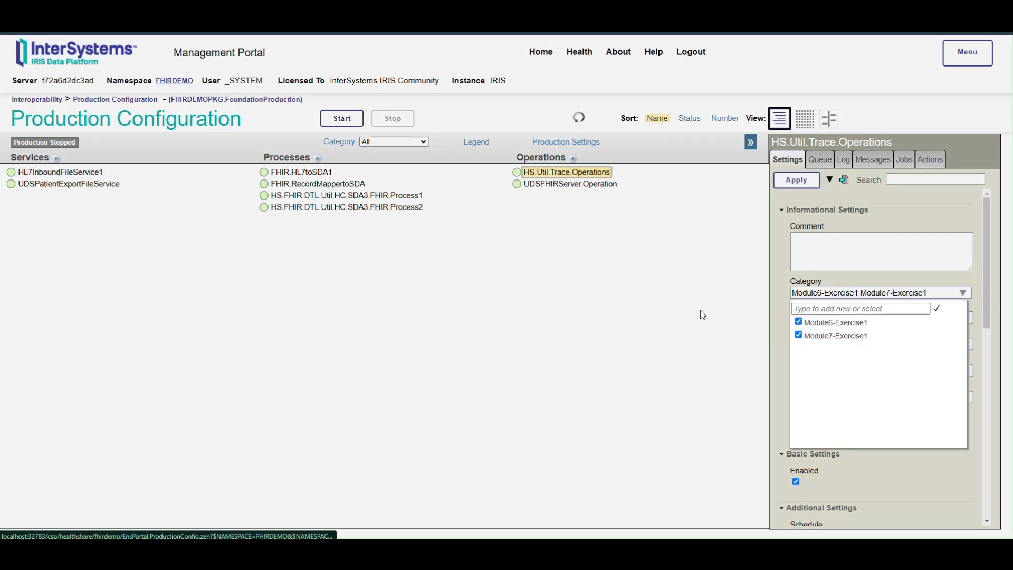
left_click(797, 180)
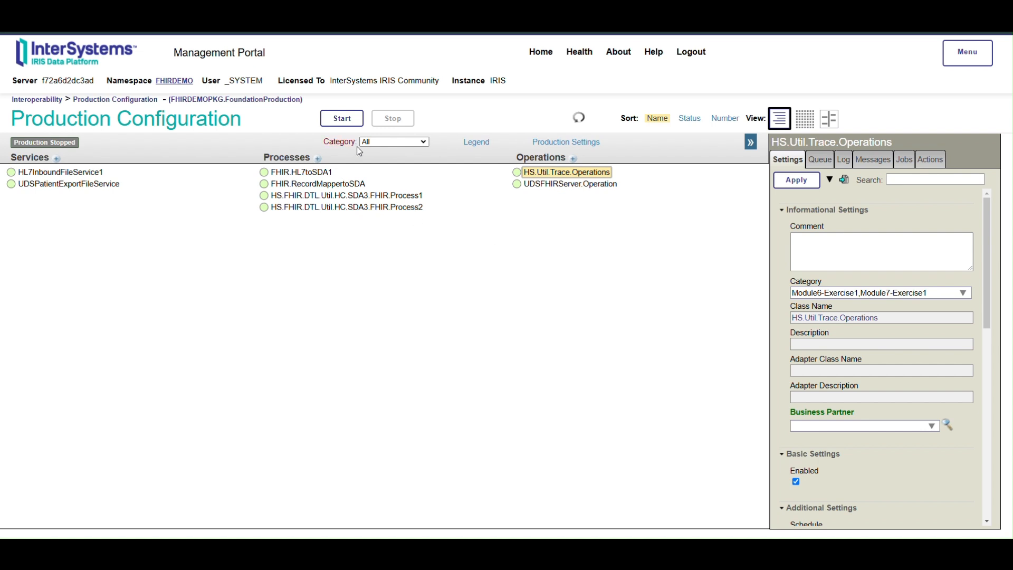
left_click(393, 142)
left_click(394, 180)
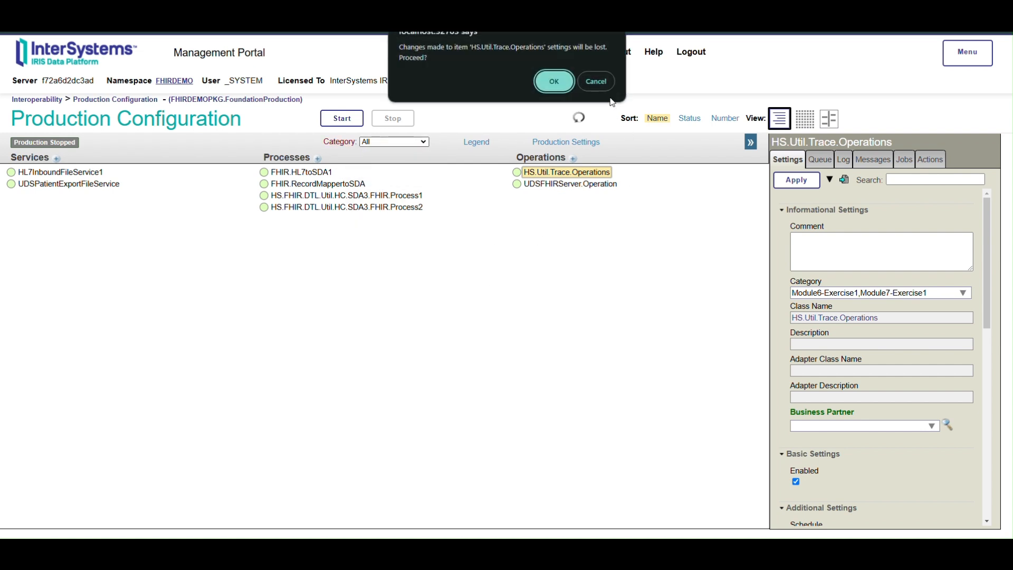
left_click(597, 81)
Step: Apply the changed settings of HS.Util.Trace.Operations and filter the production by category Module7-Exercise1
left_click(794, 180)
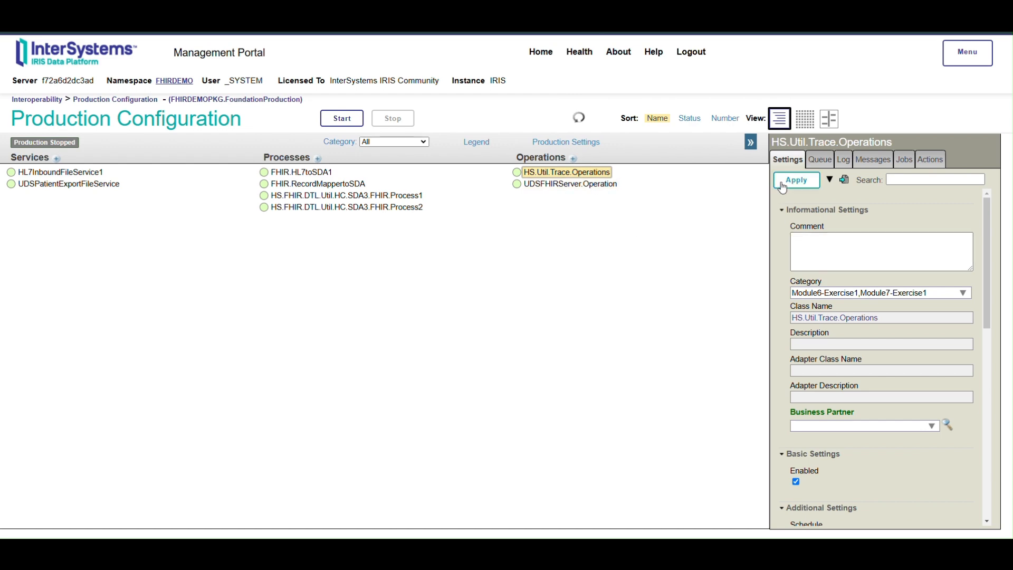
left_click(605, 80)
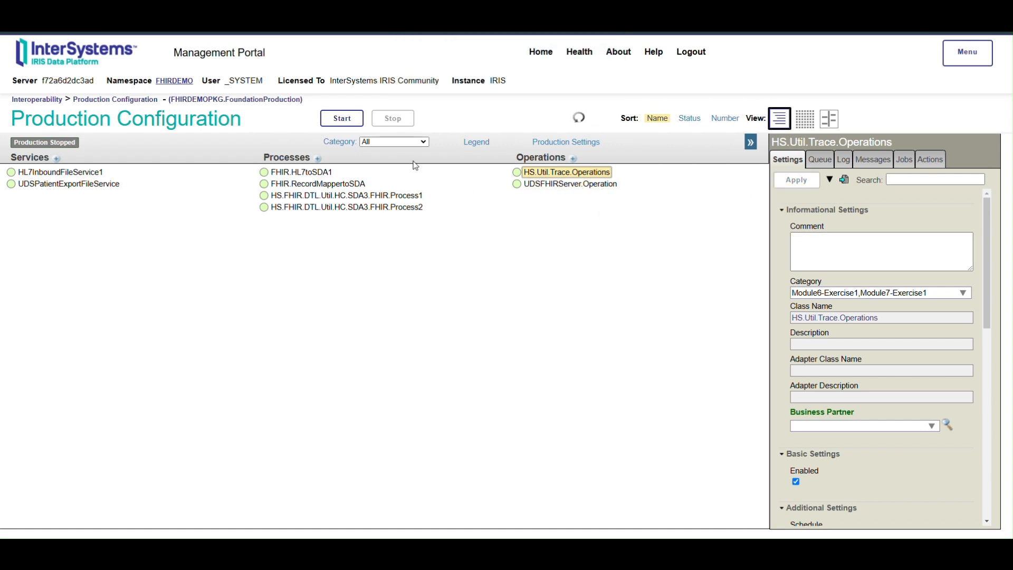
left_click(417, 141)
left_click(393, 179)
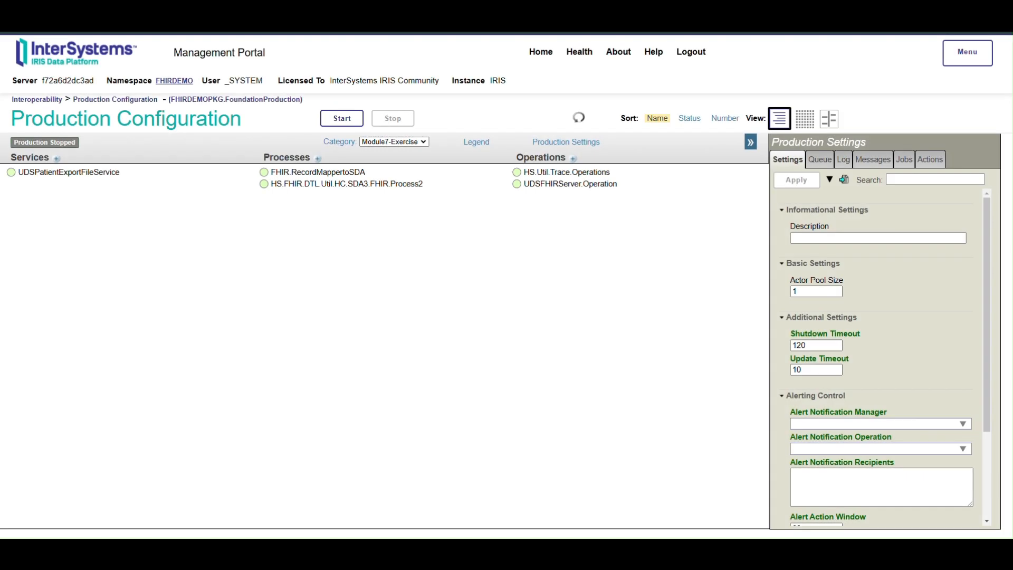
Step: Set the file path of UDSPatientExportFileService to the directory /irisdata/module7-exercise1-inbound/
left_click(80, 174)
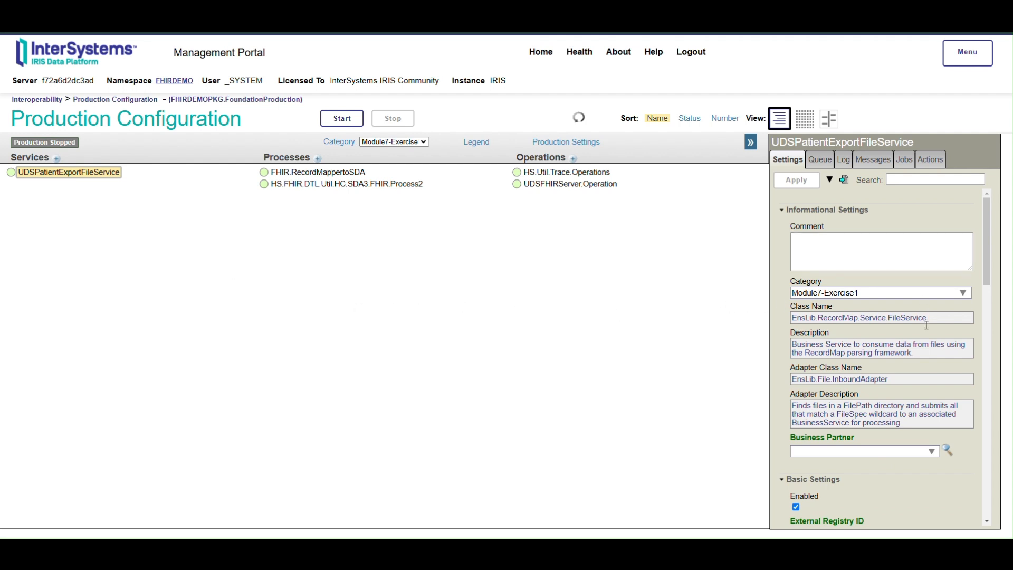
scroll(922, 375, "down", 4)
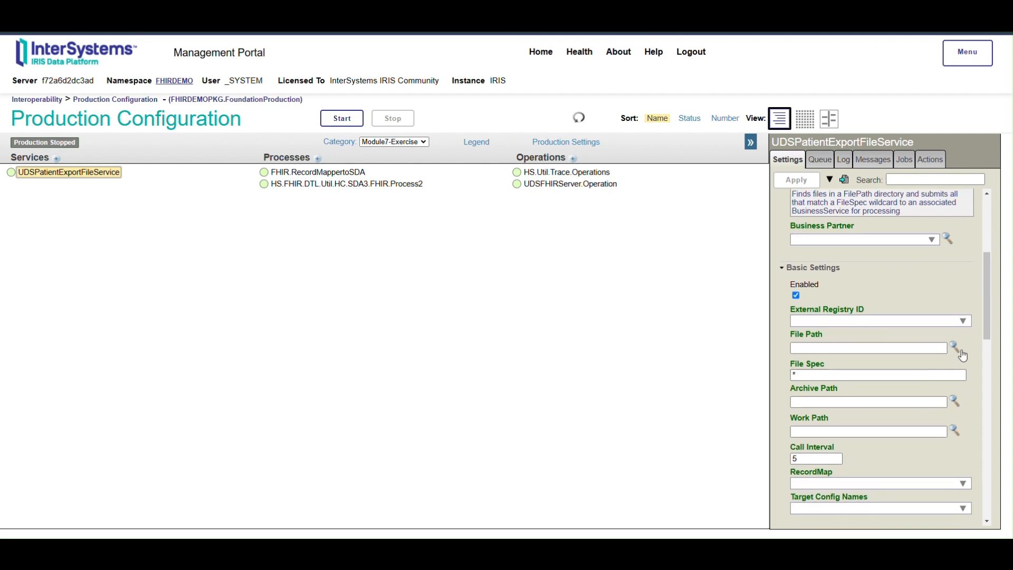
left_click(954, 348)
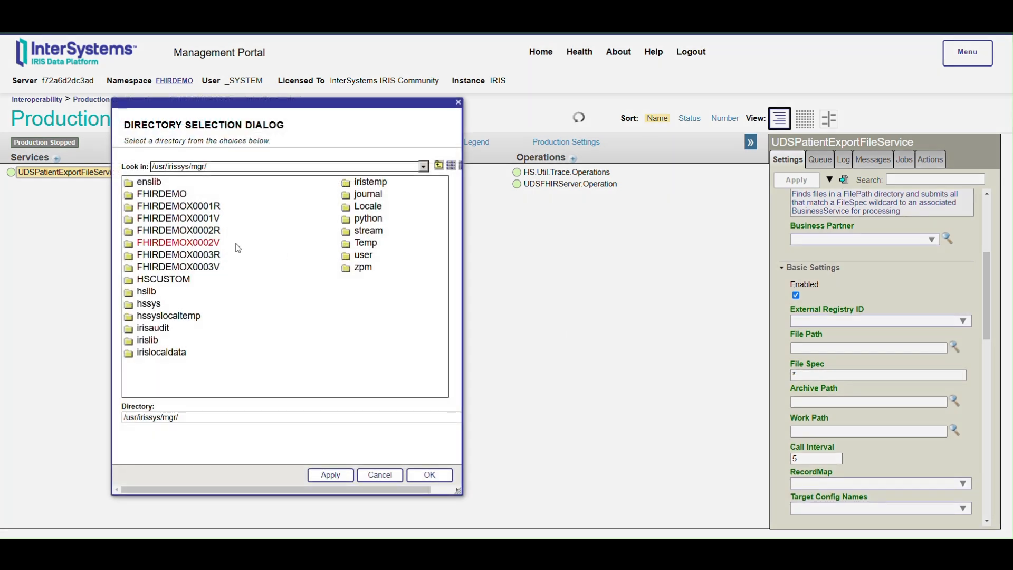
left_click(439, 165)
left_click(438, 165)
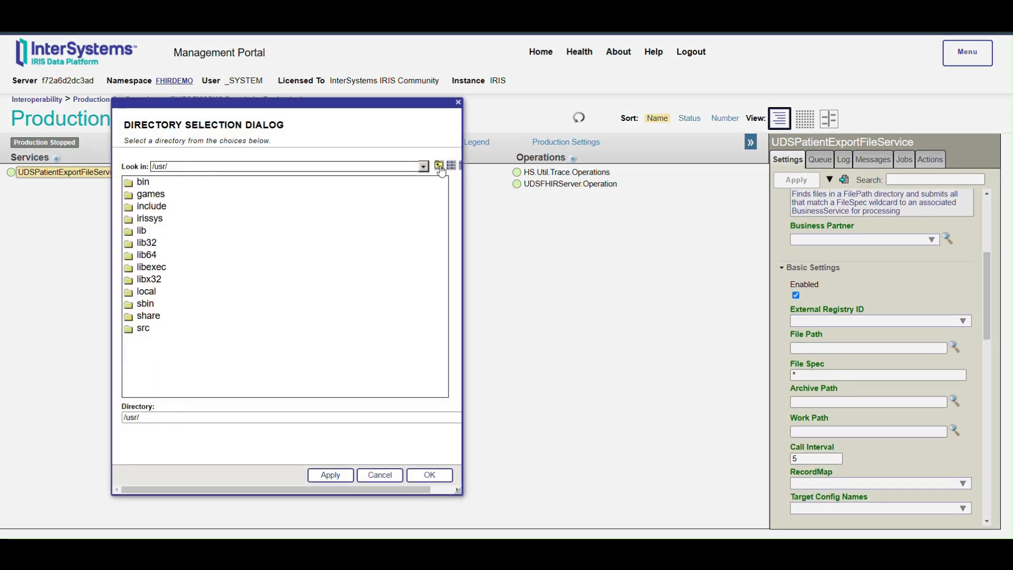
left_click(438, 165)
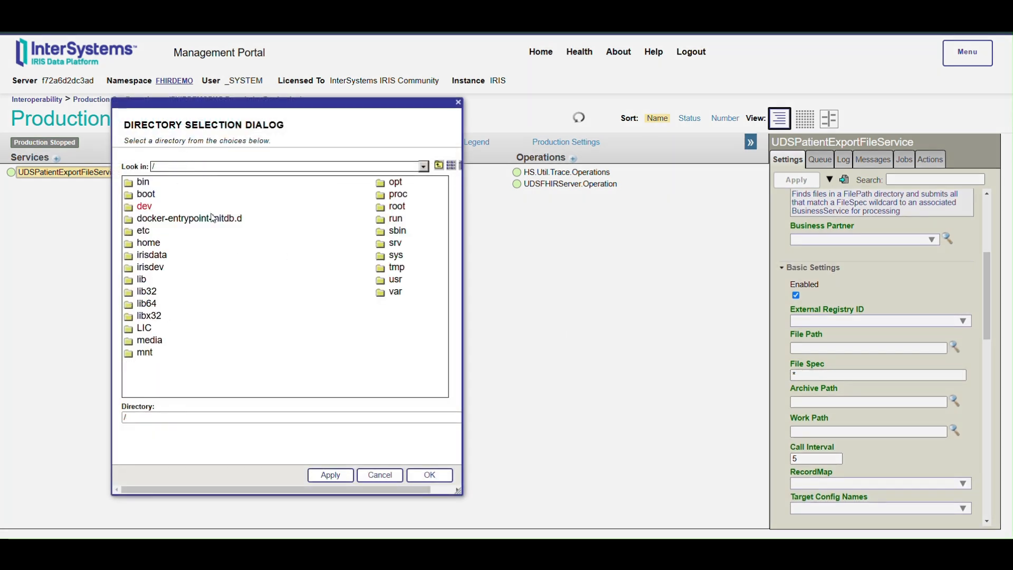
left_click(152, 258)
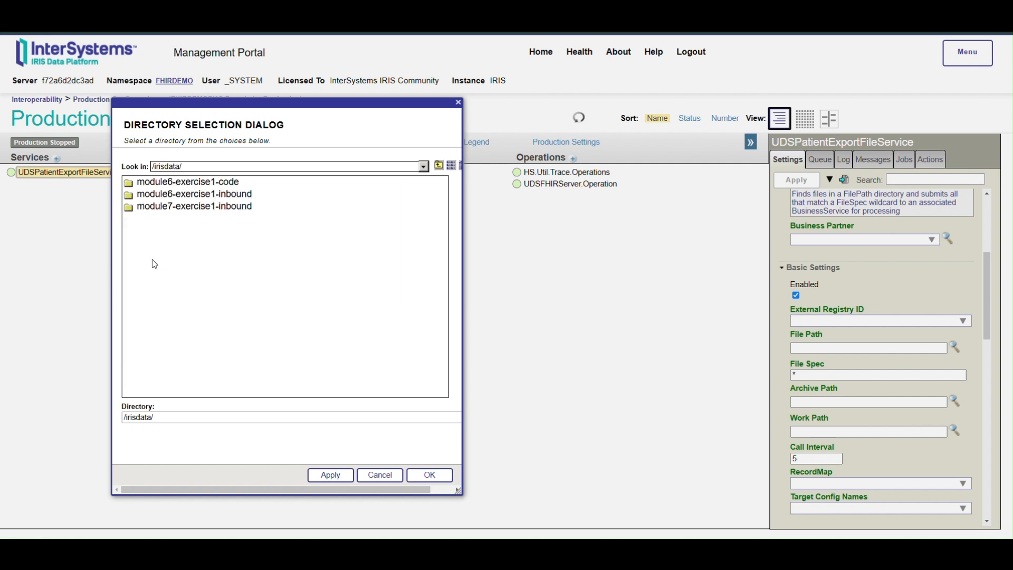
double_click(208, 207)
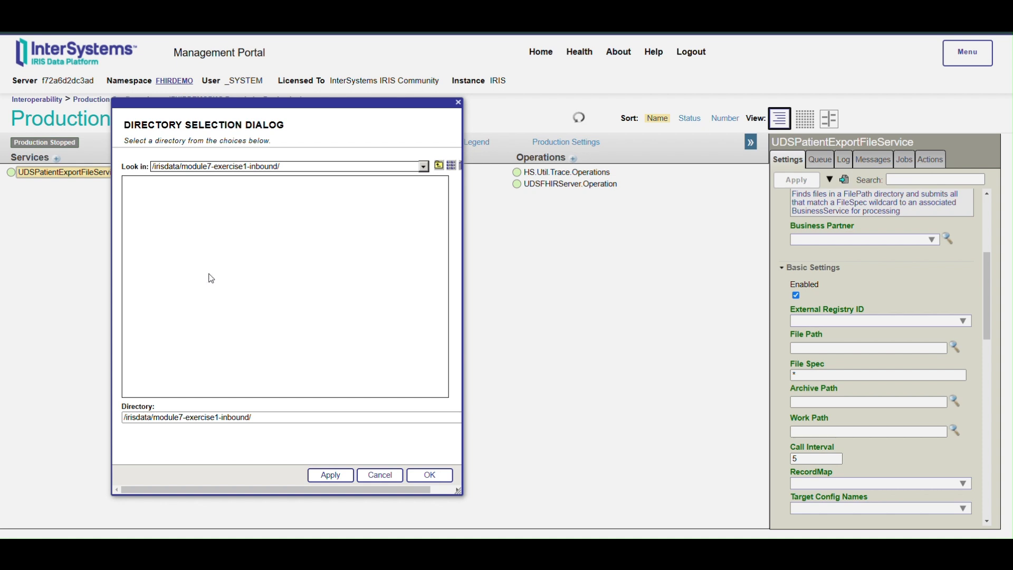
left_click(430, 475)
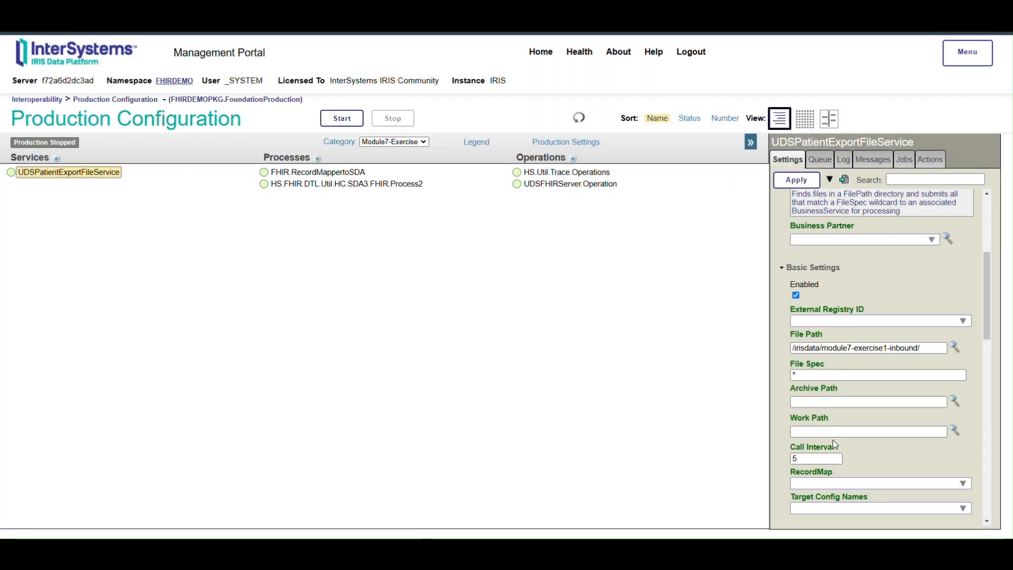
Step: Set the service's RecordMap to HS.Local.FHIR.Messages.UDSPatientExport
scroll(850, 419, "down", 1)
scroll(854, 385, "down", 1)
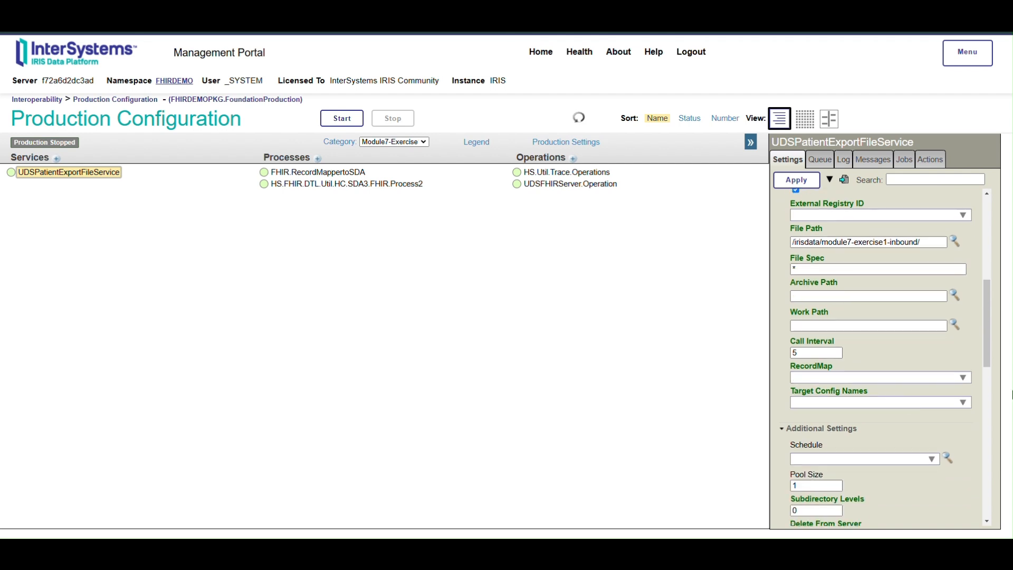
left_click(969, 376)
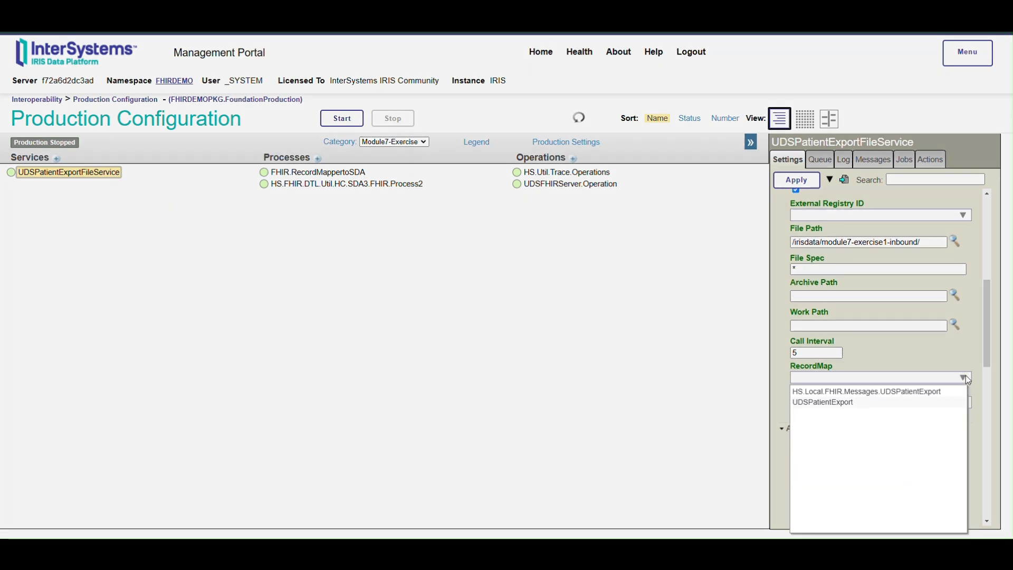
left_click(834, 393)
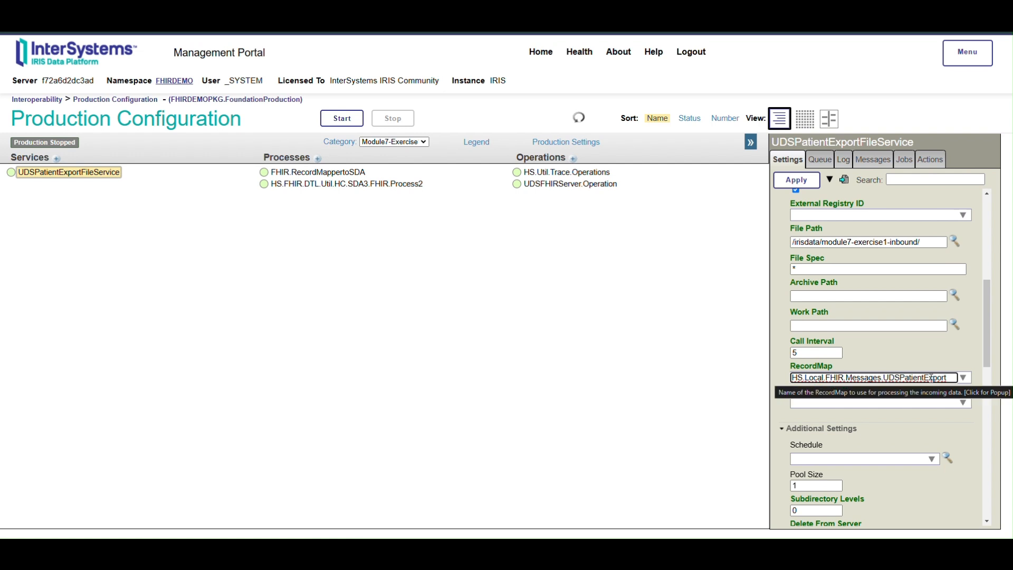
Step: Choose FHIR.RecordMappertoSDA as the target of UDSPatientExportFileService and apply the service's settings
left_click(962, 403)
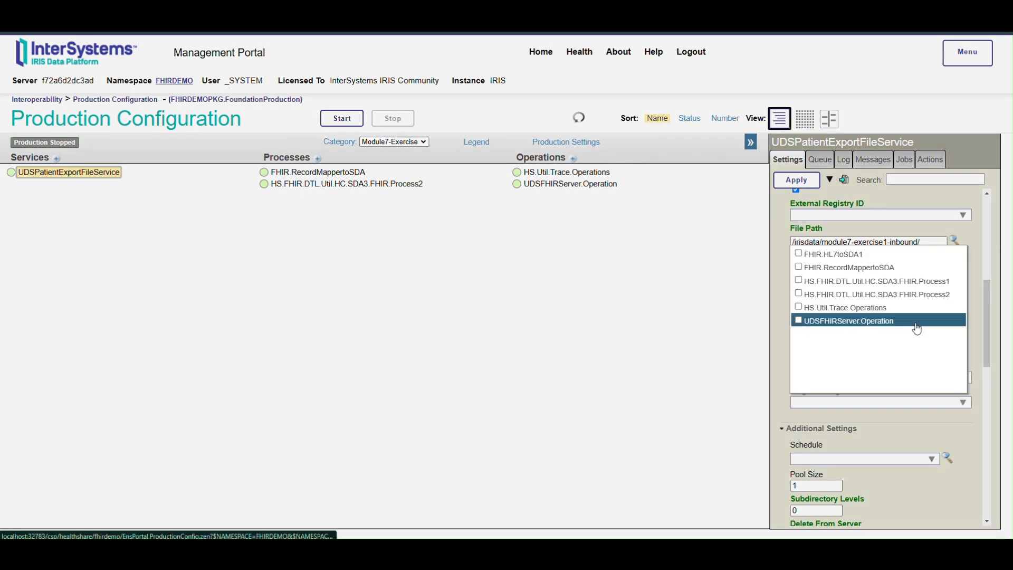
left_click(878, 269)
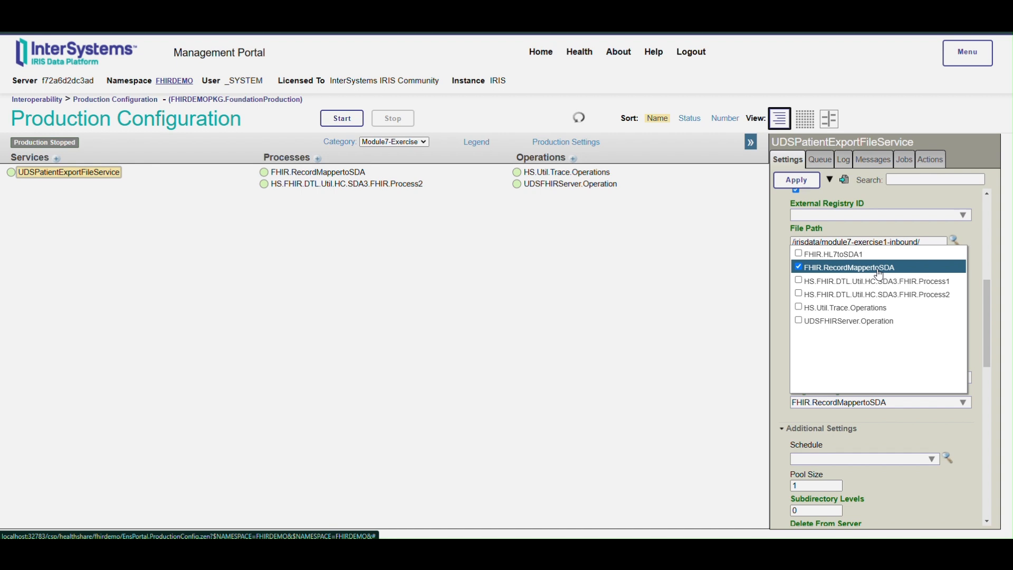
left_click(898, 439)
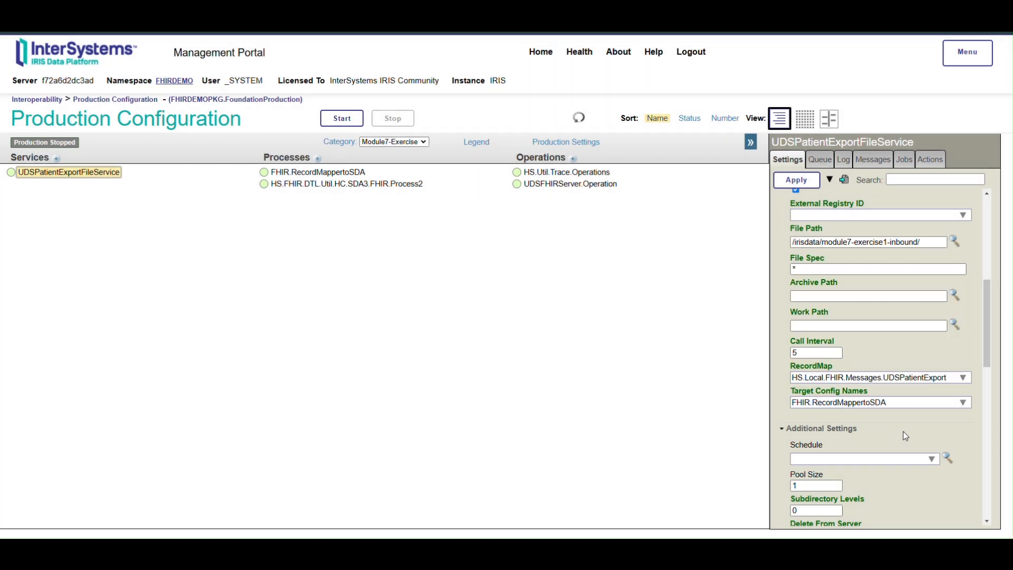
scroll(906, 435, "down", 1)
left_click(790, 182)
left_click(592, 74)
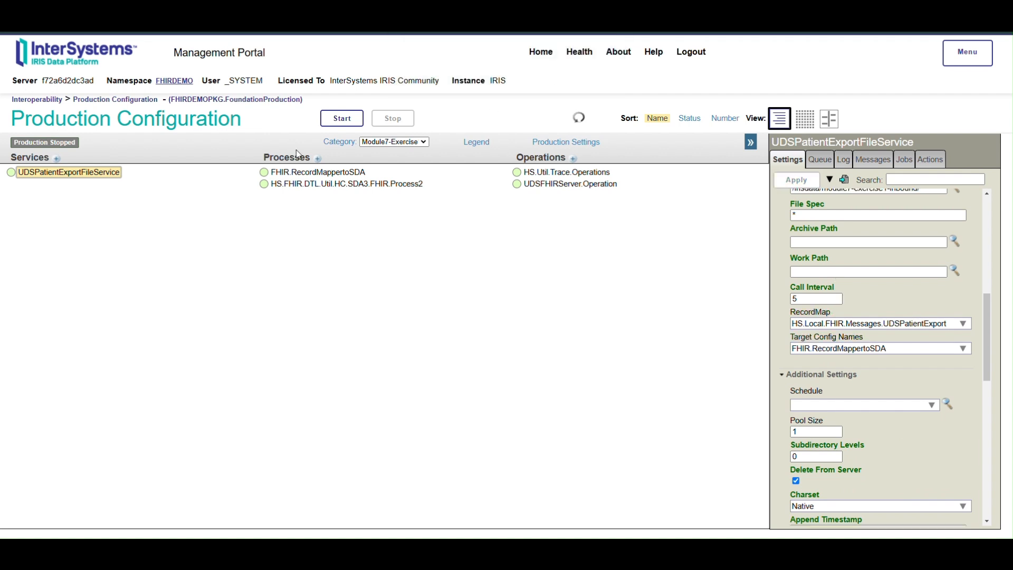
Step: Set the target of the FHIR.RecordMappertoSDA process to HS.FHIR.DTL.Util.HC.SDA3.FHIR.Process2 and apply its settings
left_click(305, 175)
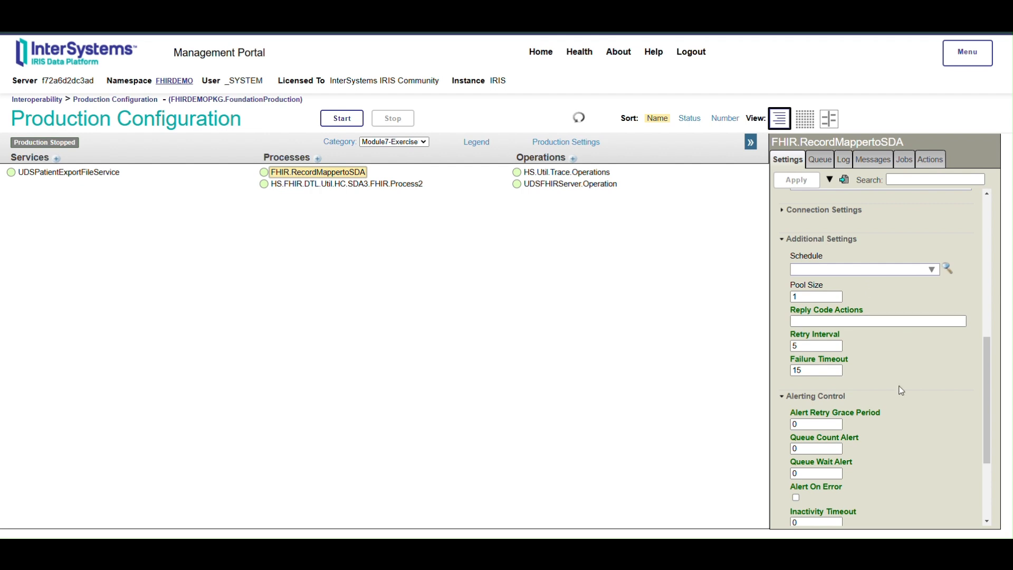
scroll(900, 380, "up", 5)
scroll(900, 382, "up", 1)
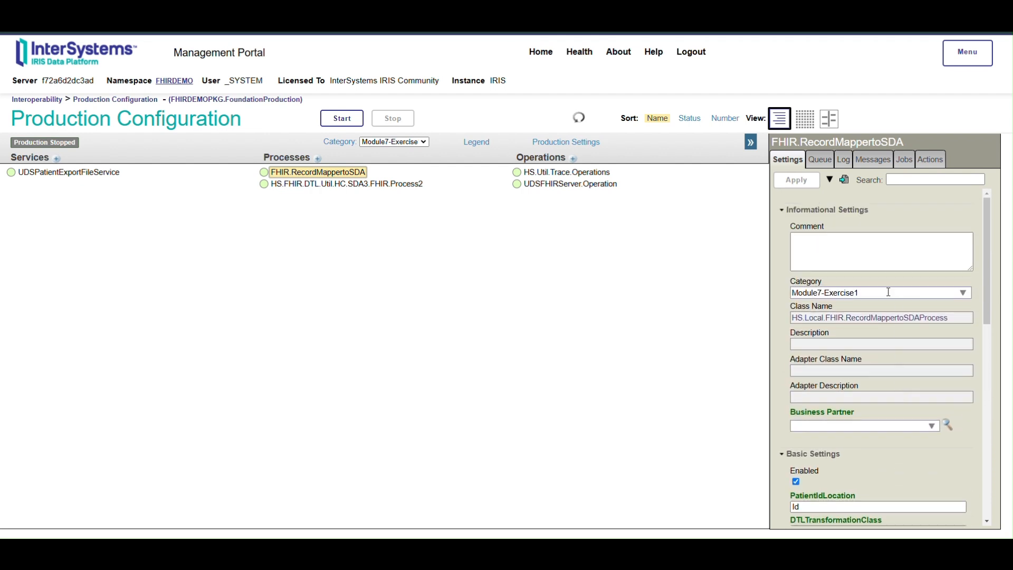
scroll(895, 369, "down", 3)
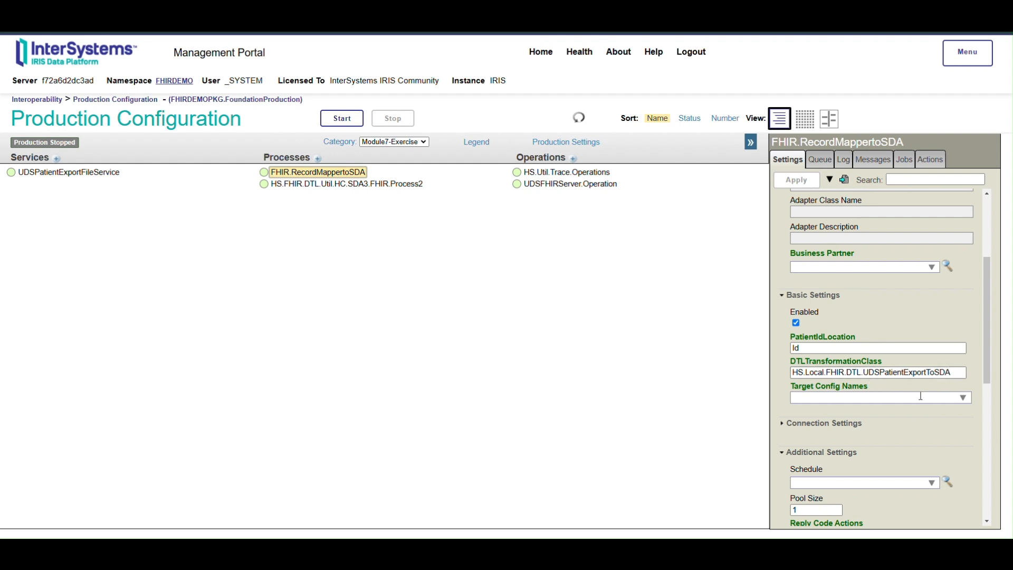
left_click(964, 398)
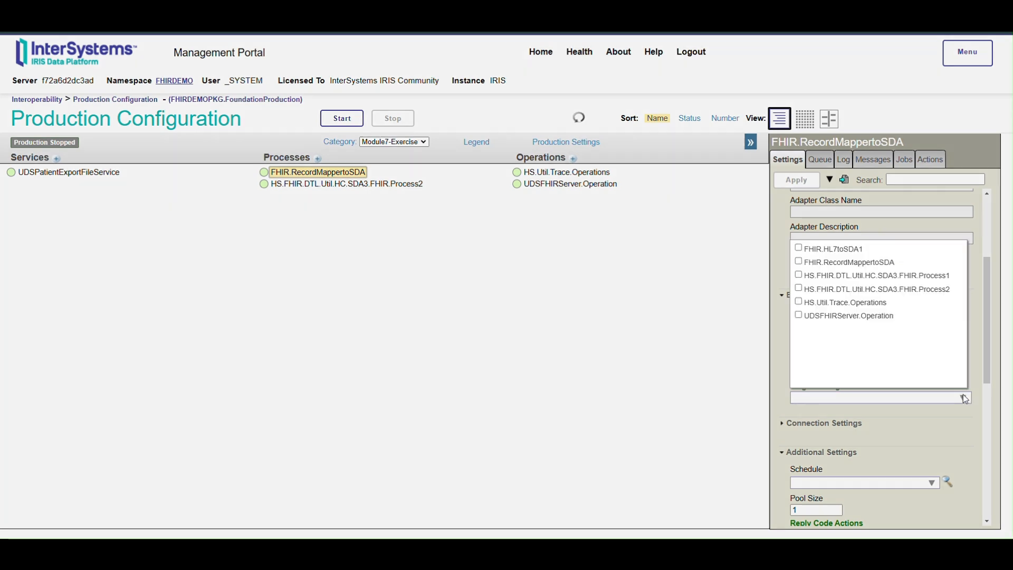
left_click(799, 289)
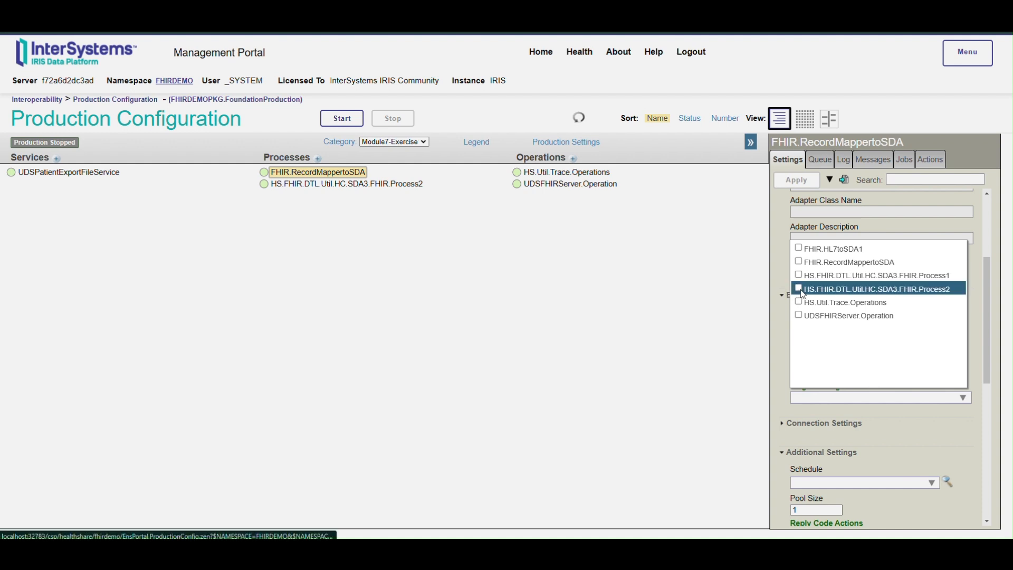
left_click(798, 180)
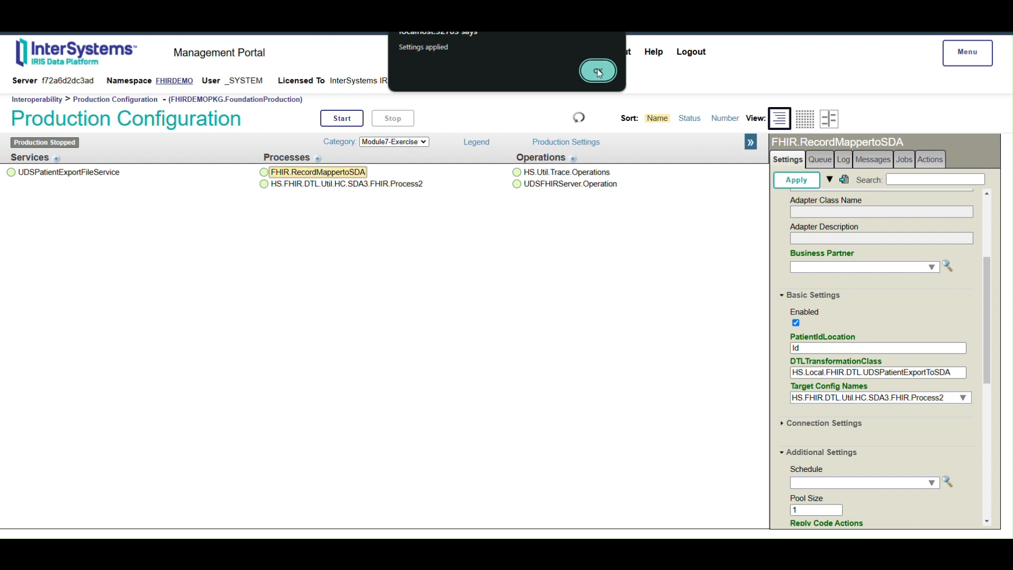
left_click(587, 65)
Step: Choose UDSFHIRServer.Operation as the target of the HS.FHIR.DTL.Util.HC.SDA3.FHIR.Process2 process
left_click(404, 189)
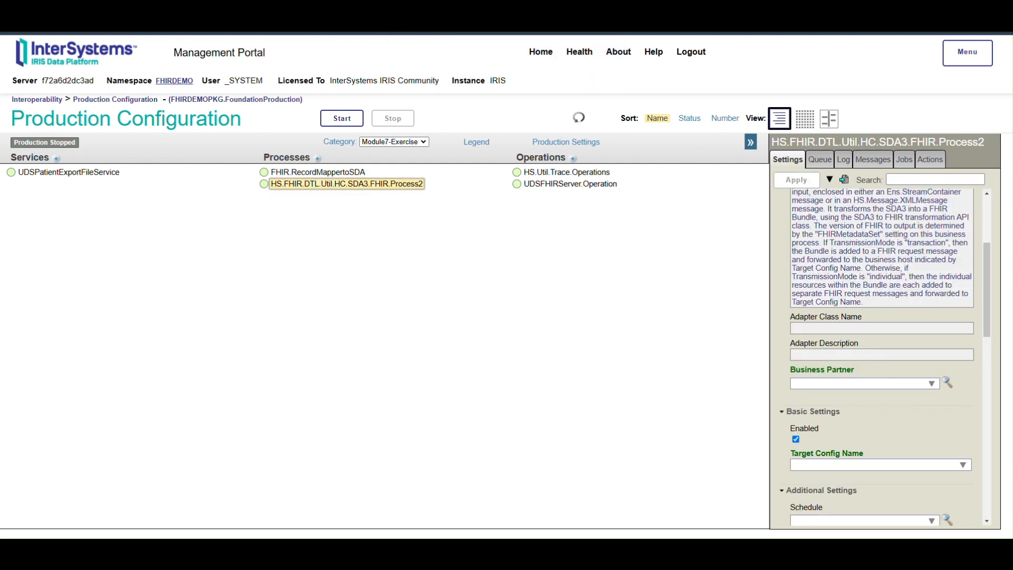
scroll(881, 417, "up", 3)
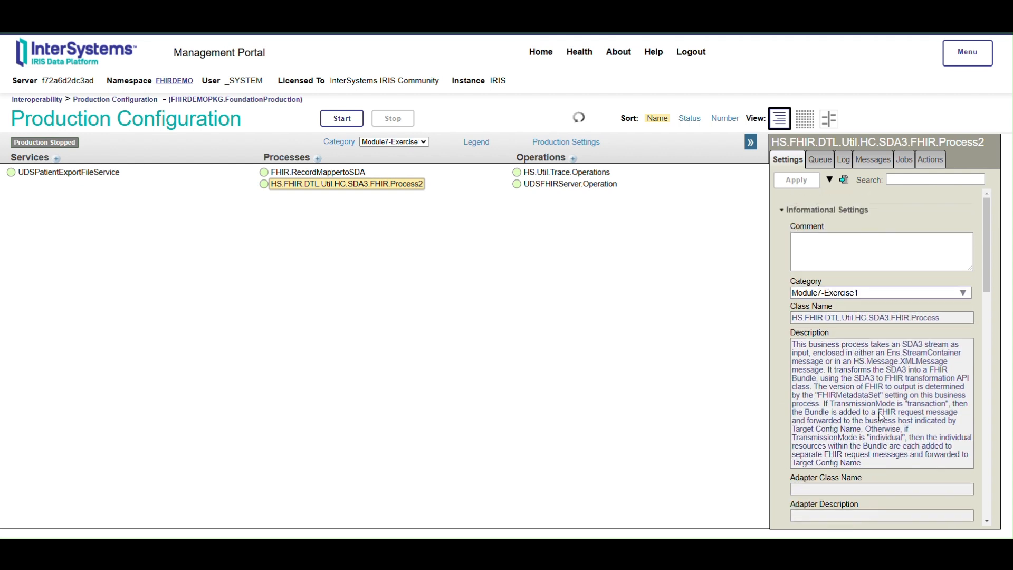
scroll(881, 416, "down", 5)
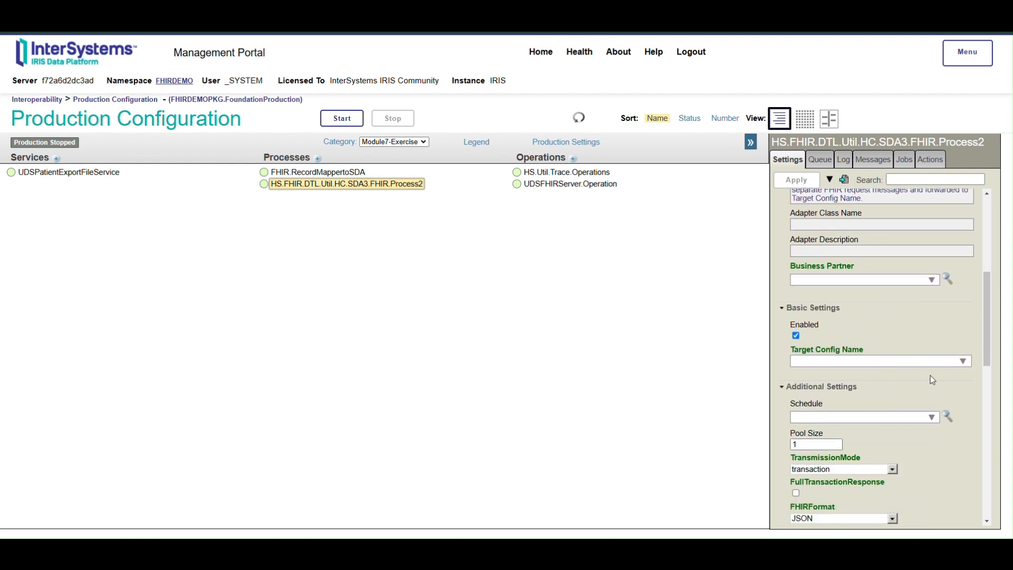
left_click(963, 362)
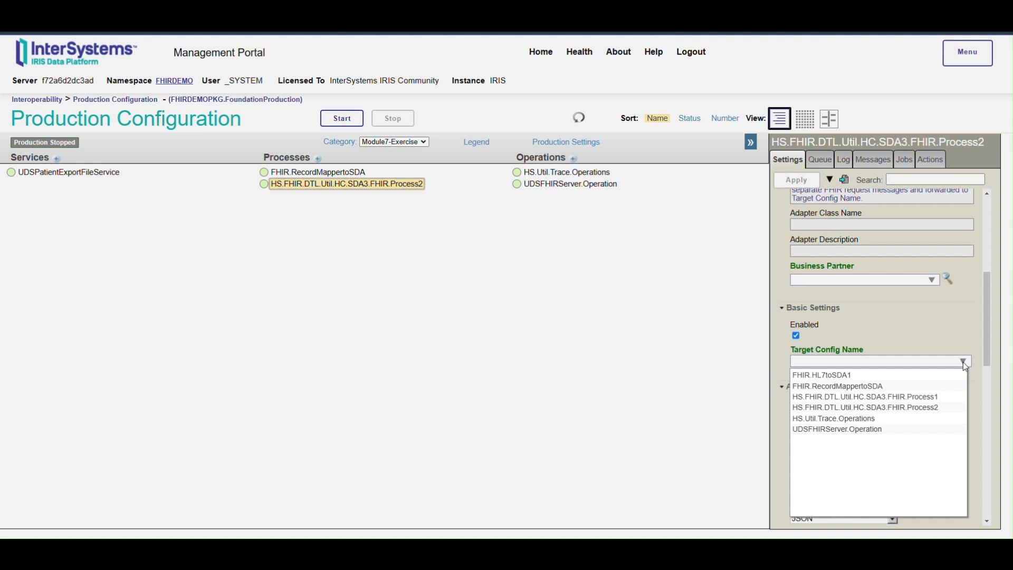
left_click(888, 430)
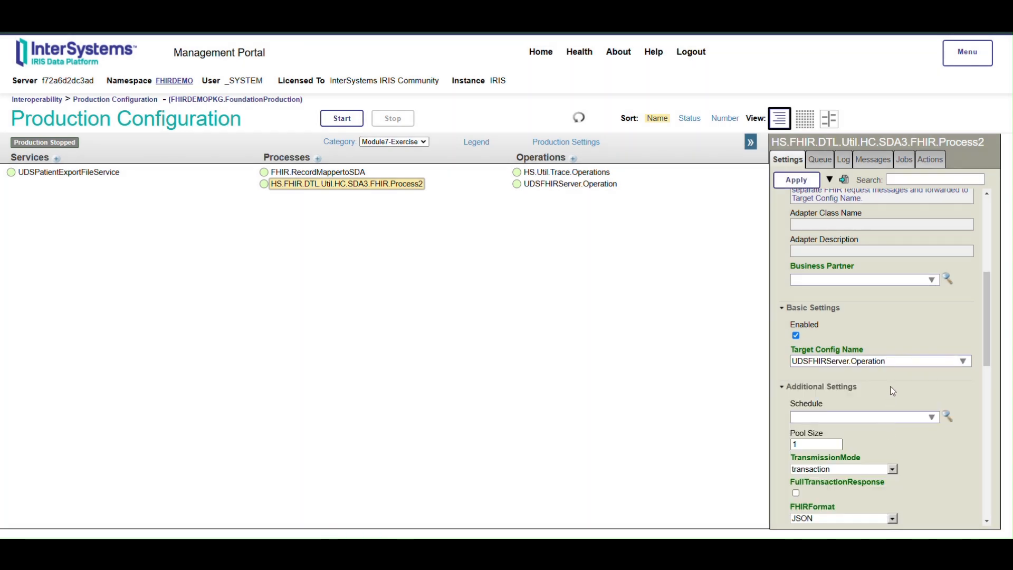
Step: Set the process's FHIRMetadataSet to HL7v40 / FHIR R4 Core Specification and its FHIREndpoint to /csp/healthshare/fhirdemo/fhir/uds
scroll(892, 390, "down", 2)
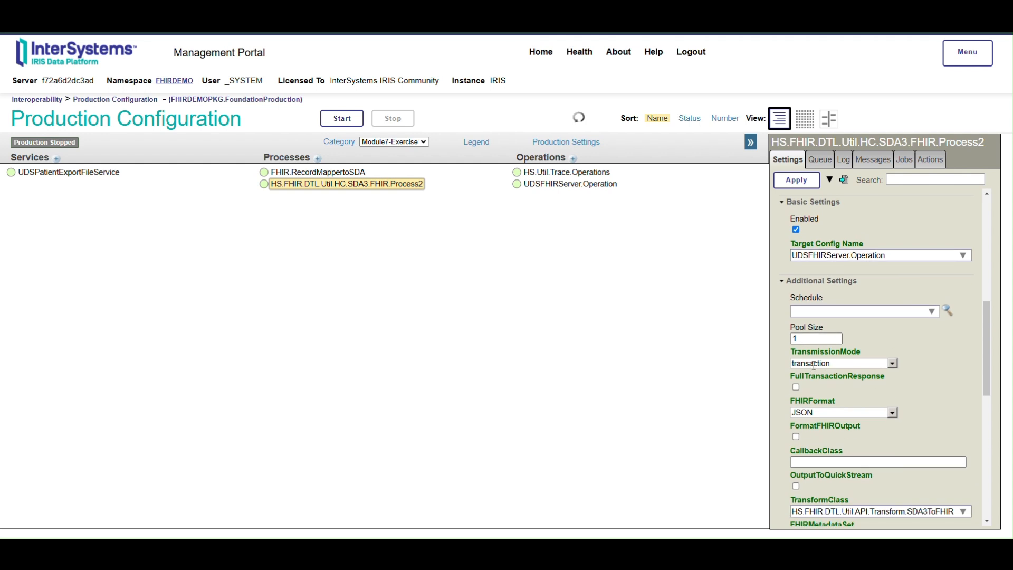
mouse_move(793, 363)
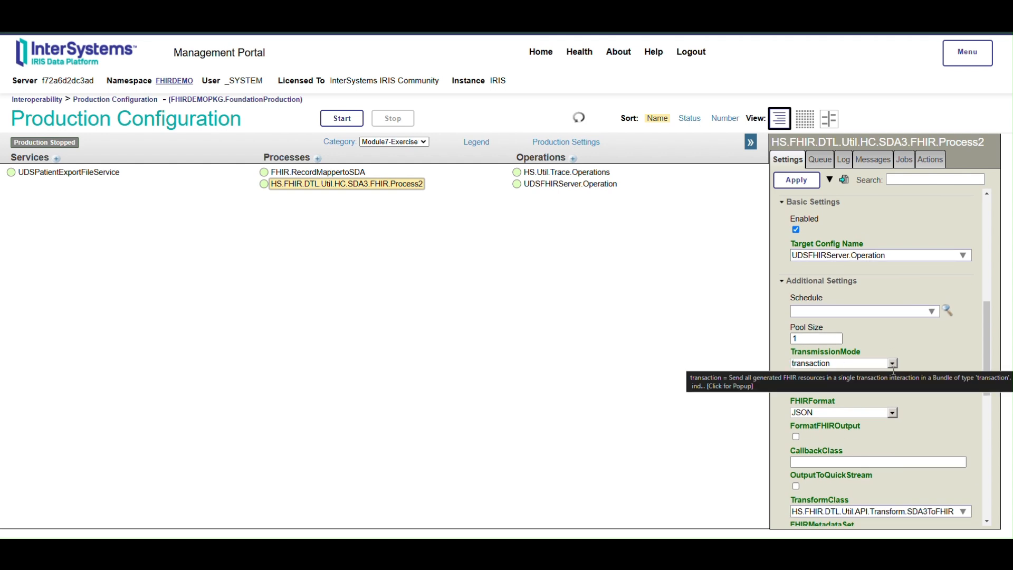
scroll(922, 388, "down", 2)
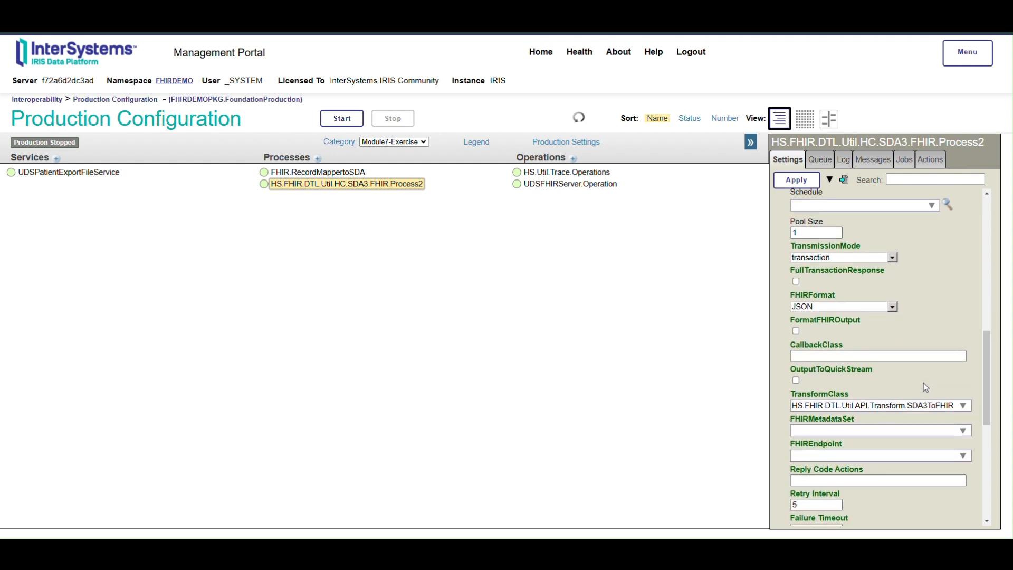
left_click(961, 429)
left_click(877, 284)
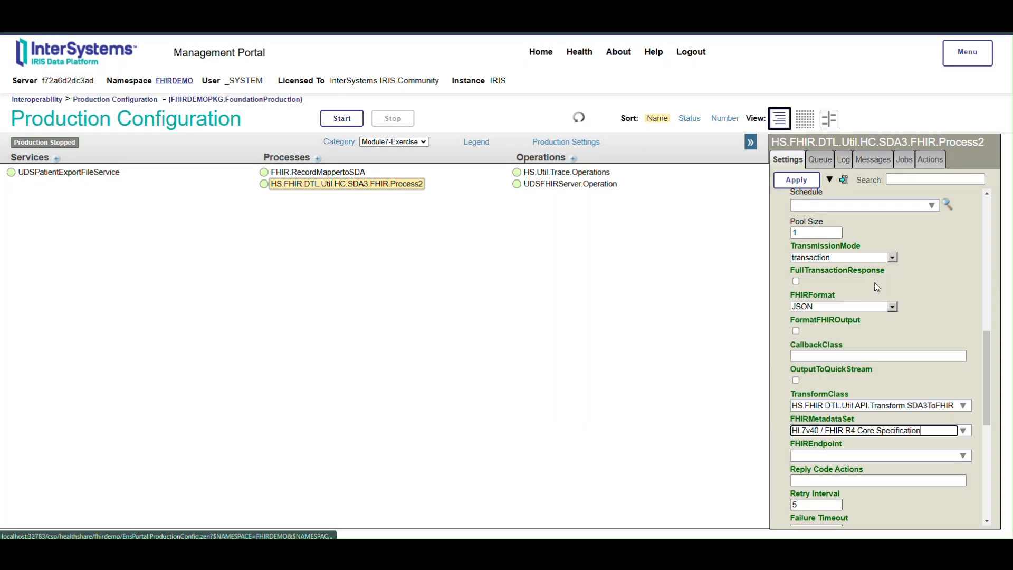
left_click(962, 455)
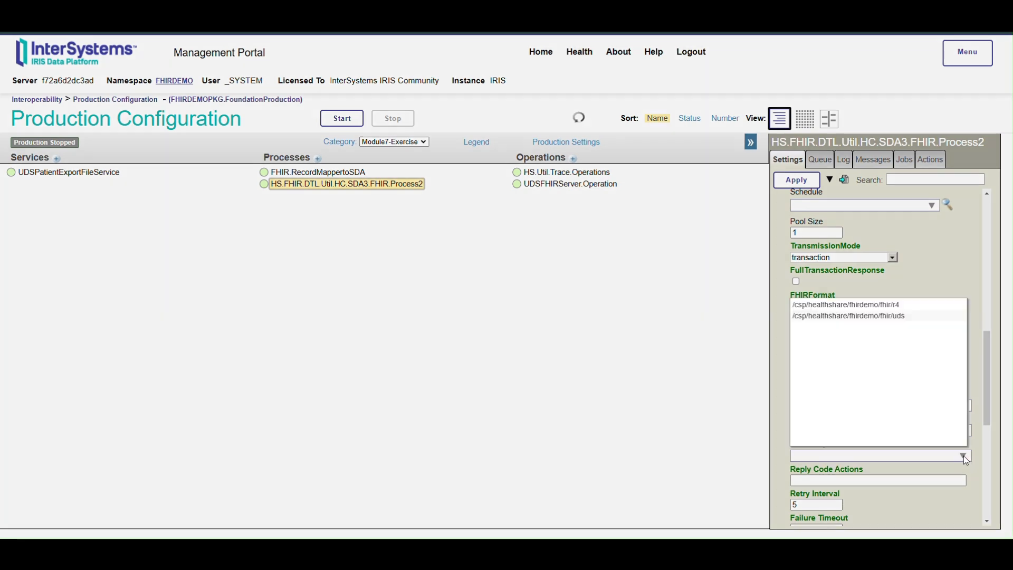
left_click(876, 317)
Step: Enable Log Trace Events for HS.FHIR.DTL.Util.HC.SDA3.FHIR.Process2, set TraceOperations to *FULL*, and apply the settings
scroll(878, 454, "down", 3)
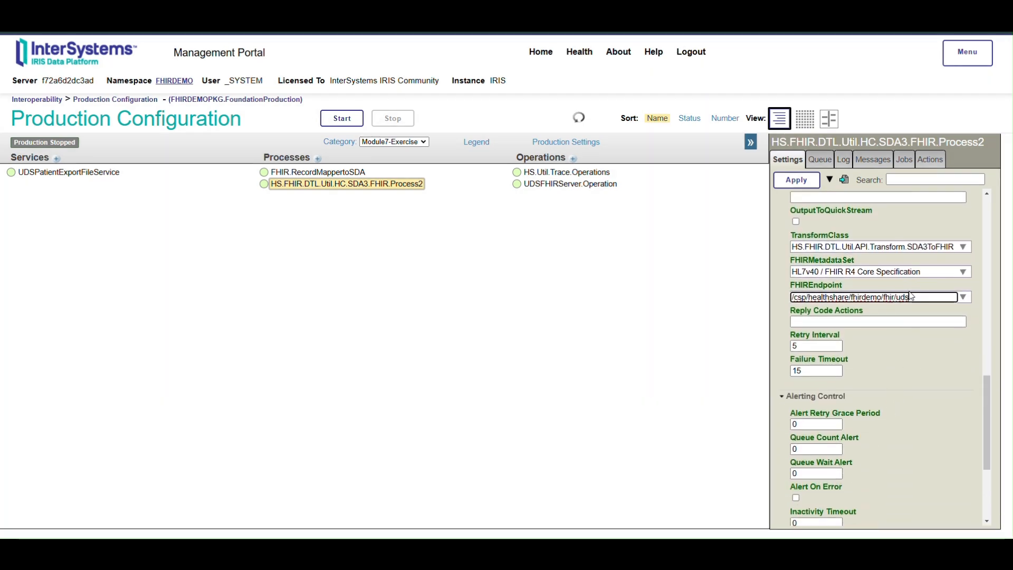
scroll(904, 299, "down", 3)
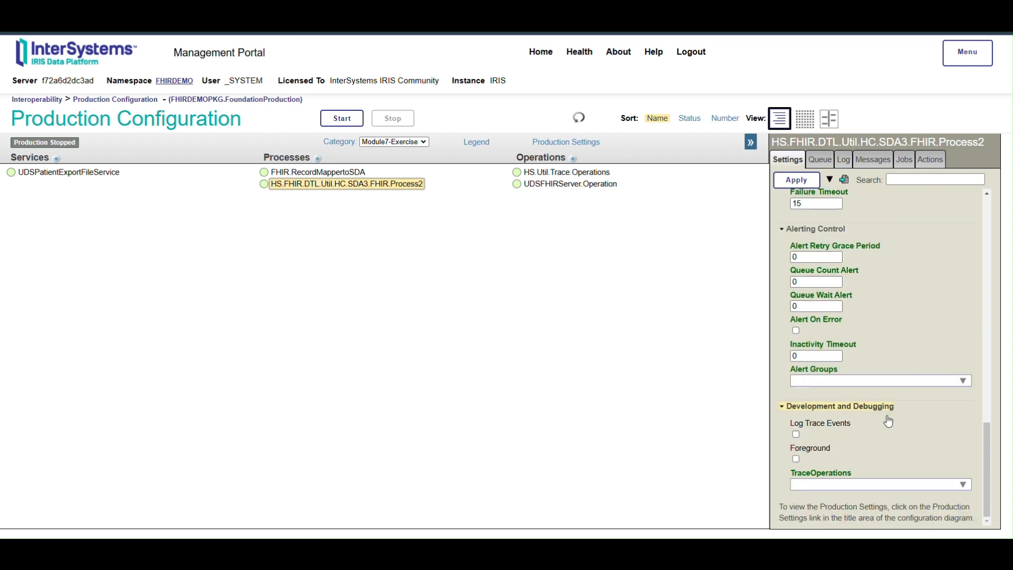
left_click(797, 434)
left_click(927, 483)
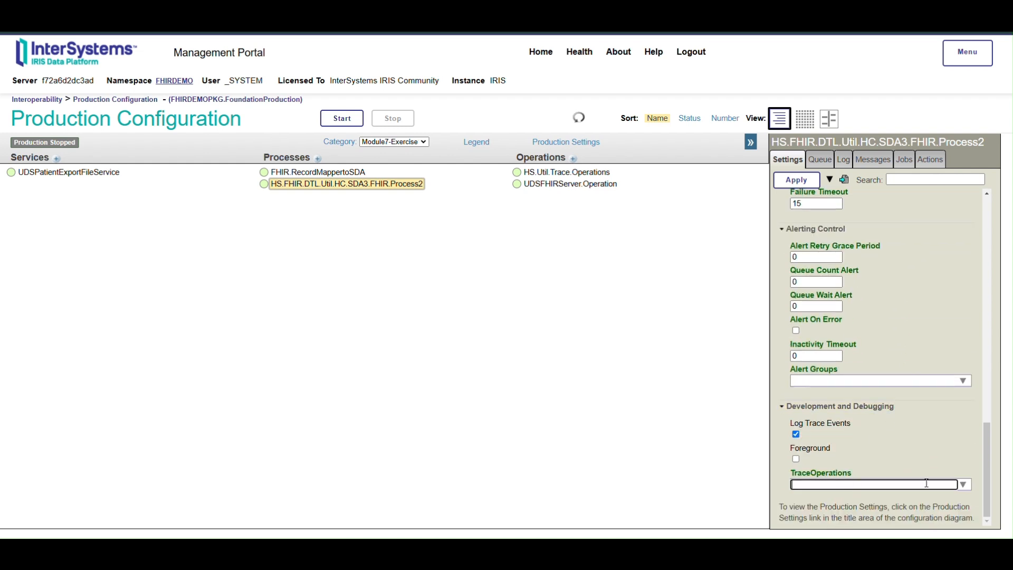
left_click(962, 484)
left_click(817, 357)
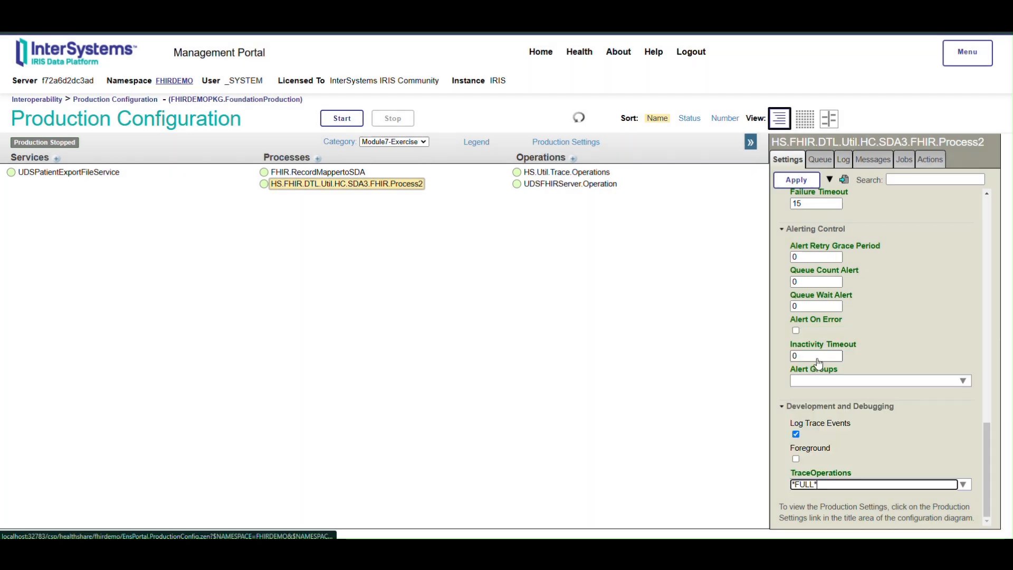
left_click(850, 460)
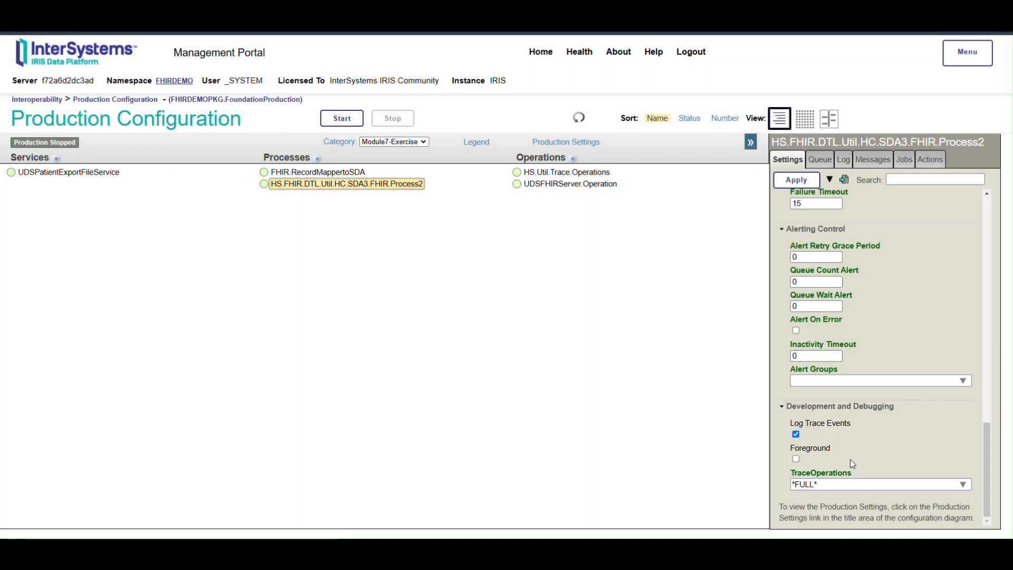
left_click(794, 180)
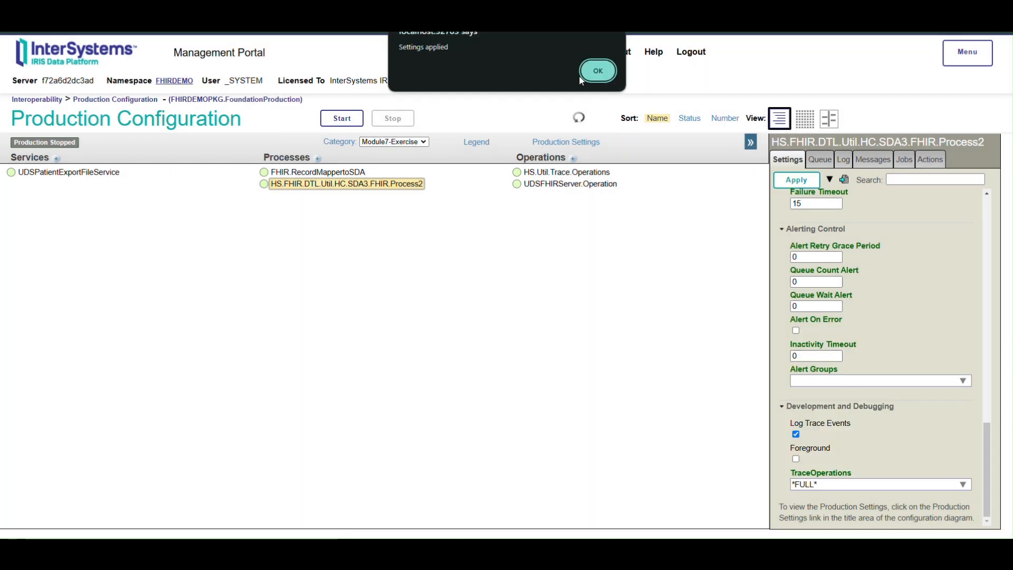
left_click(604, 76)
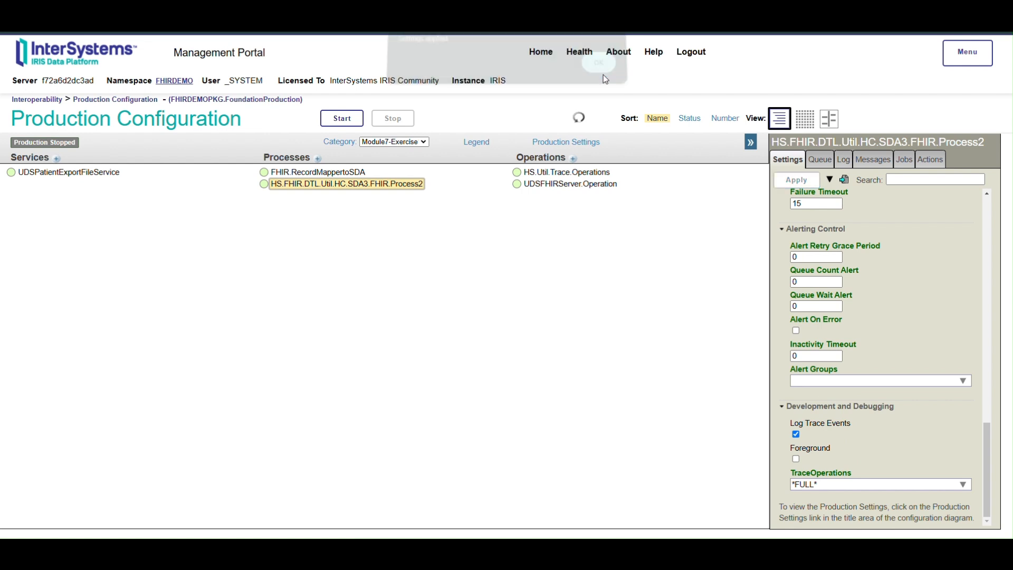
Step: Enable Log Trace Events for UDSFHIRServer.Operation, set TraceOperations to *FULL*, and apply the settings
left_click(573, 187)
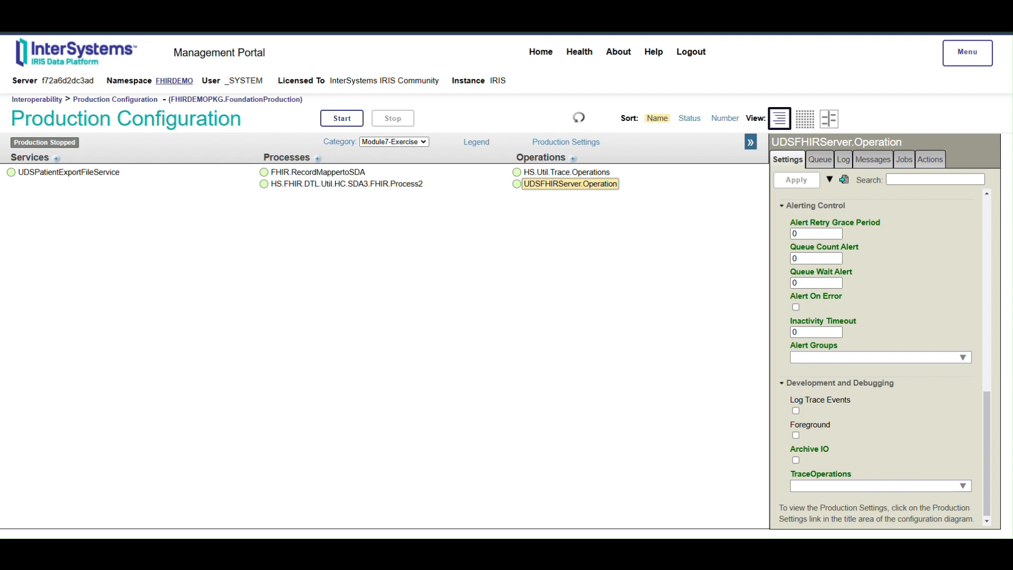
left_click(796, 411)
left_click(964, 486)
left_click(816, 358)
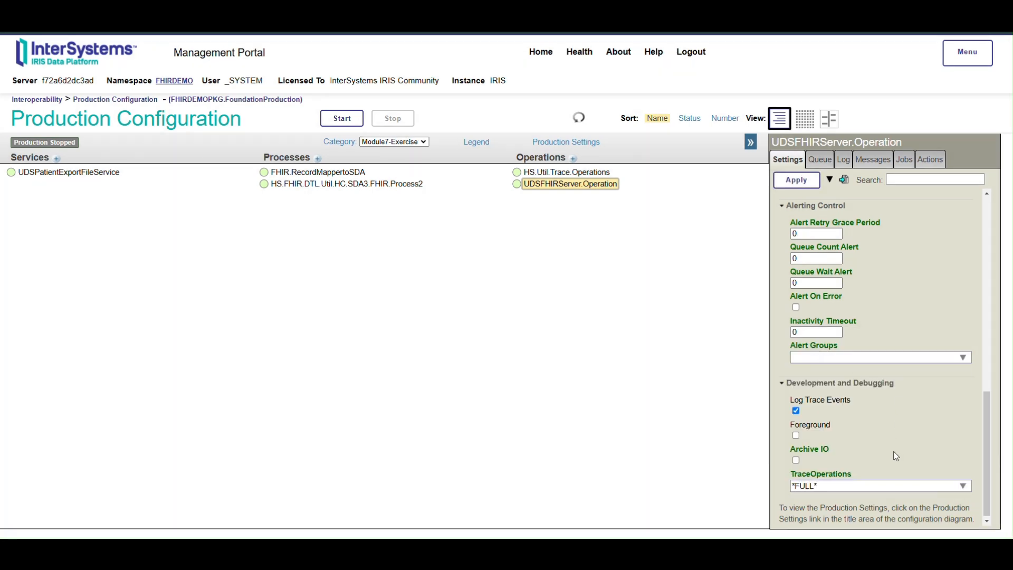
left_click(796, 180)
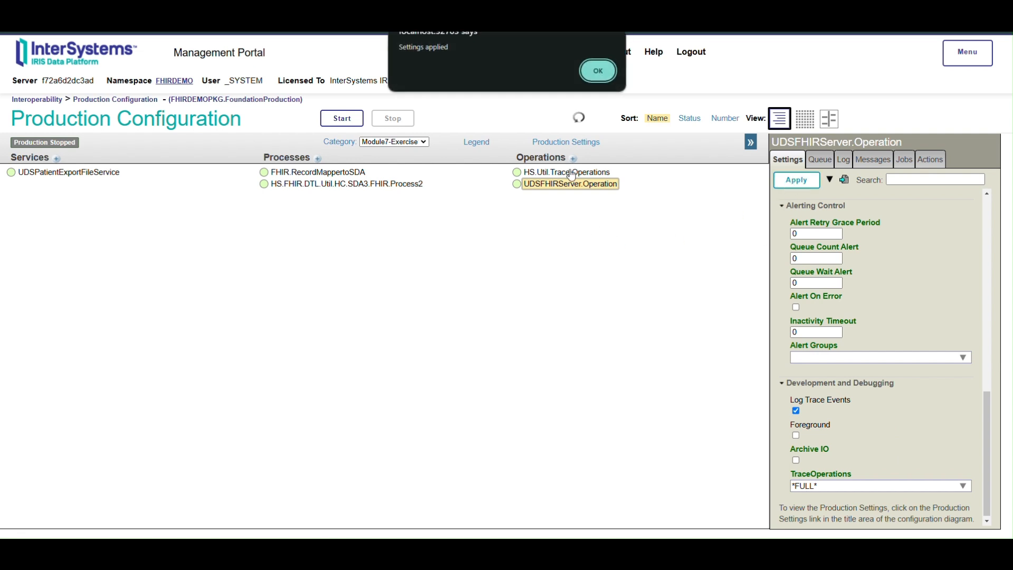
left_click(597, 68)
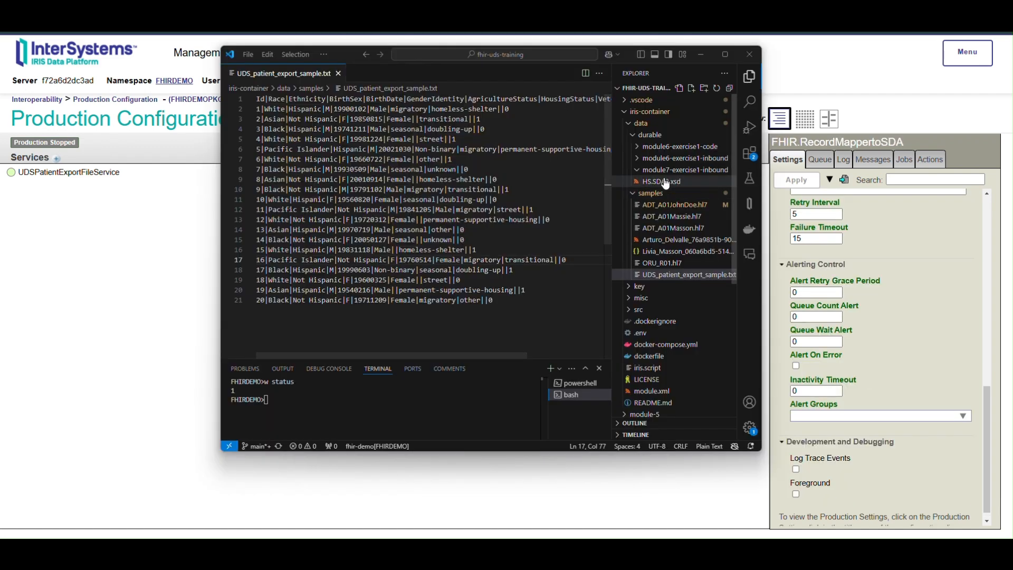
Step: In VS Code, paste the copied UDS_patient_export_sample.txt into the module7-exercise1-inbound folder and return to the Management Portal
right_click(666, 172)
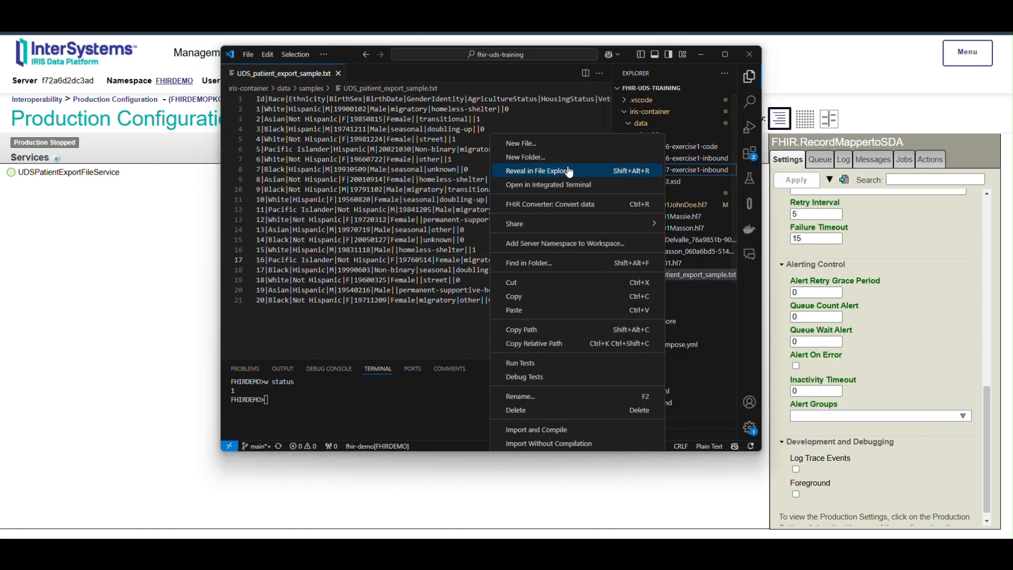
left_click(553, 311)
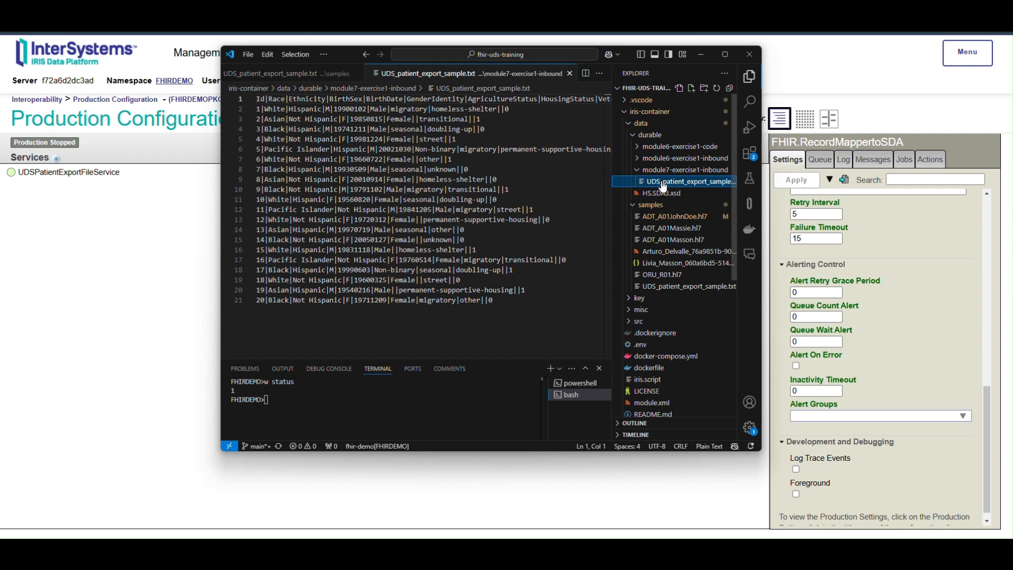
left_click(702, 55)
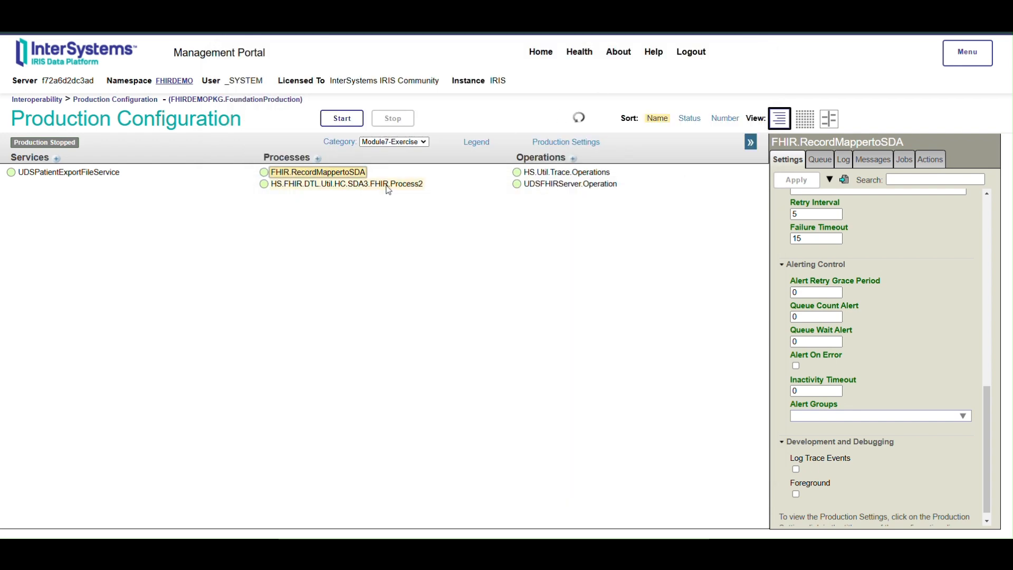
Step: Start the FHIRDEMOPKG.FoundationProduction production and close the progress dialog
left_click(340, 118)
left_click(553, 72)
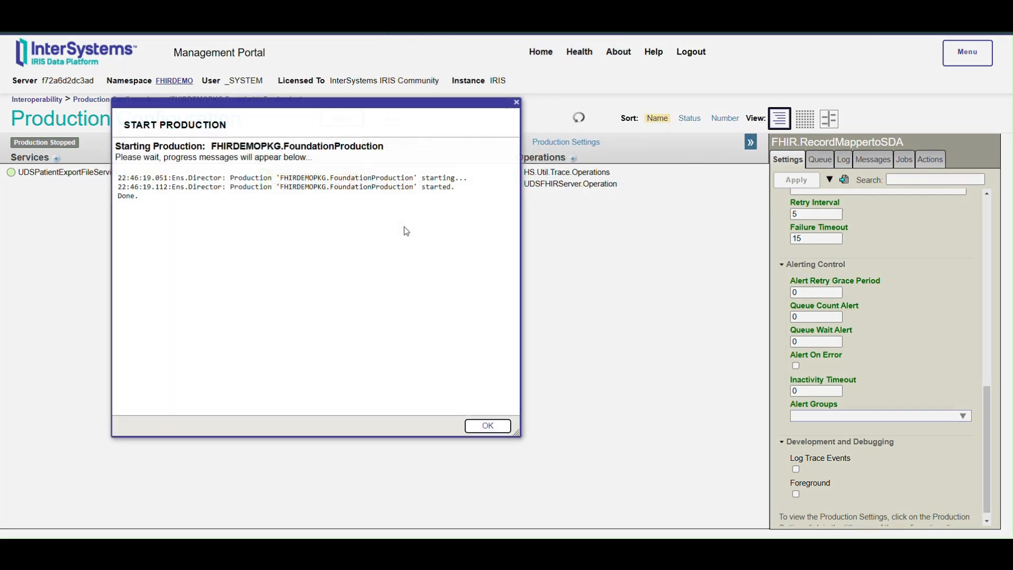
left_click(484, 426)
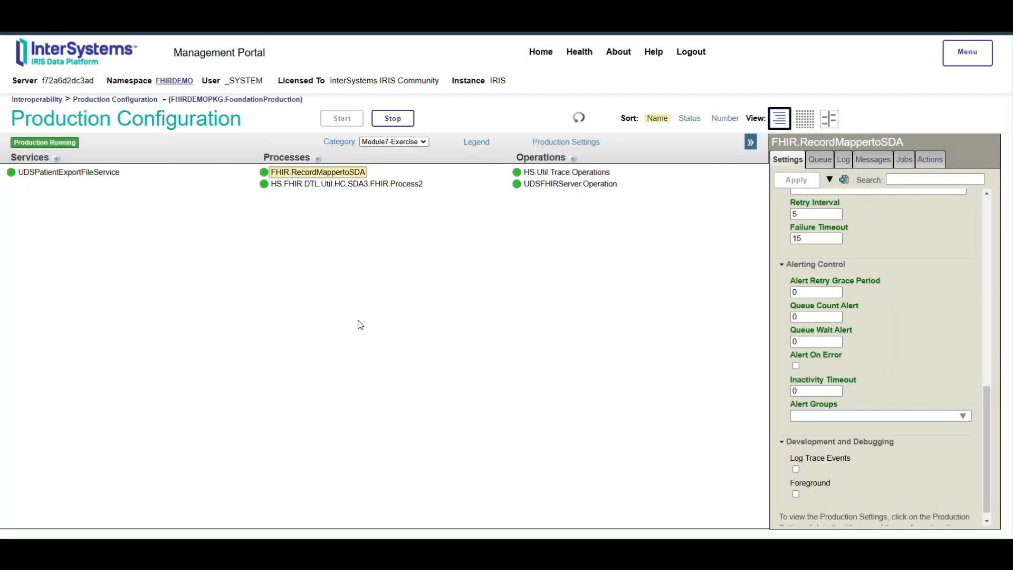
Step: Show the messages of UDSPatientExportFileService and open them in the Message Viewer
left_click(112, 174)
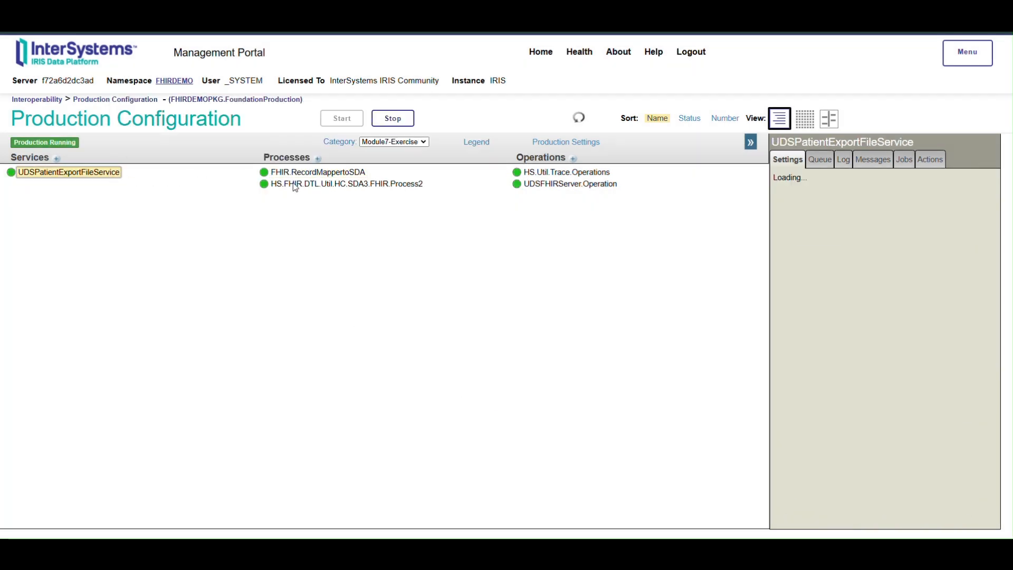
left_click(878, 164)
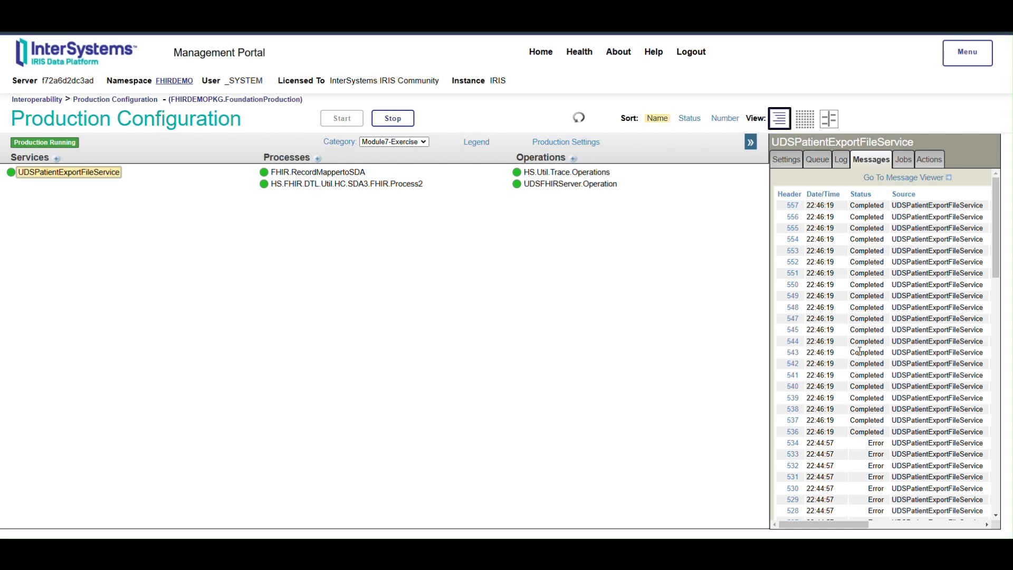
left_click(906, 177)
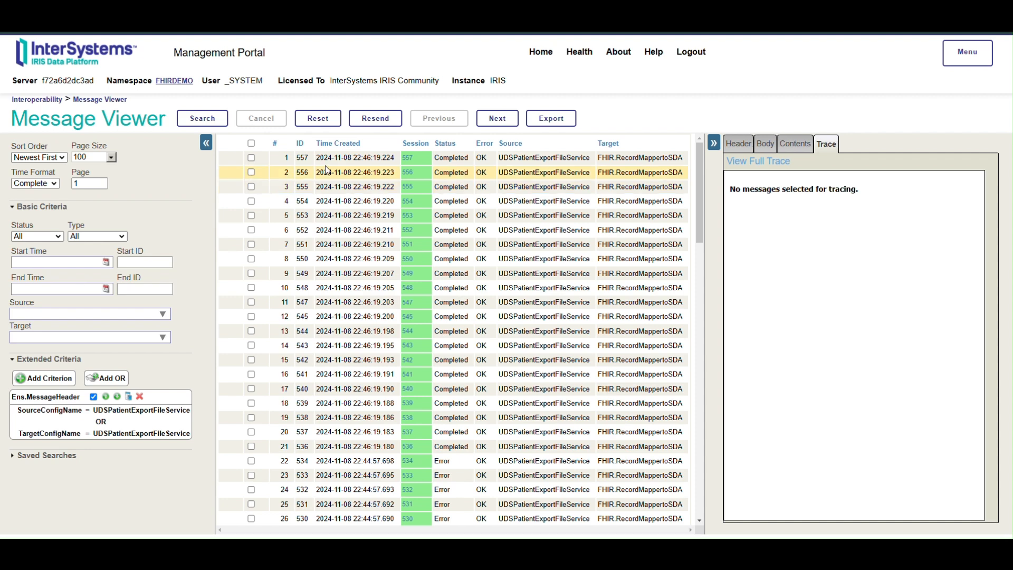
Step: Open the visual trace of session 557 and examine the SDA patient content of the XMLMessage sent by FHIR.RecordMappertoSDA
left_click(409, 164)
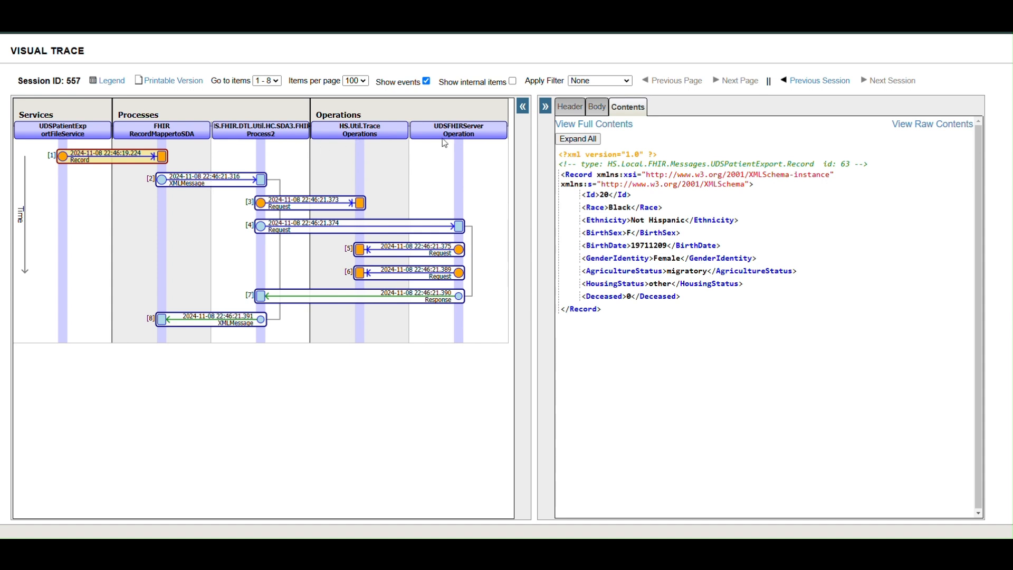
left_click(206, 184)
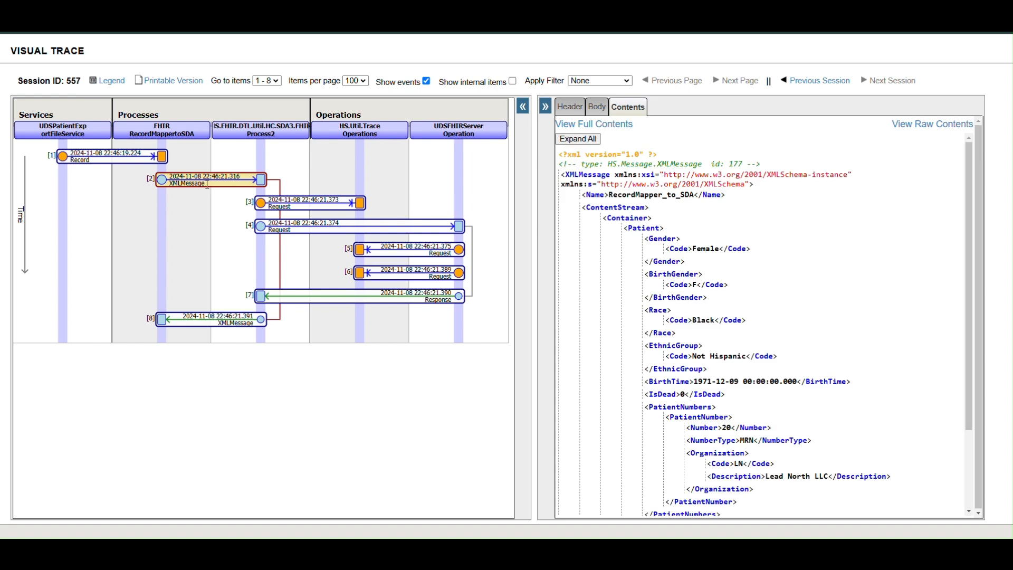
left_click_drag(671, 238, 704, 348)
scroll(827, 341, "down", 2)
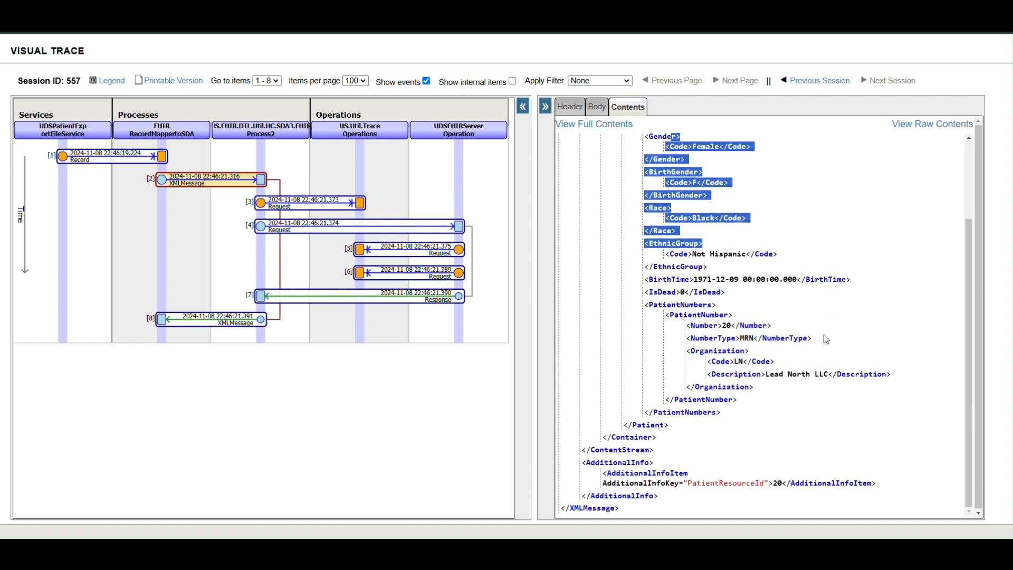
left_click_drag(688, 267, 827, 427)
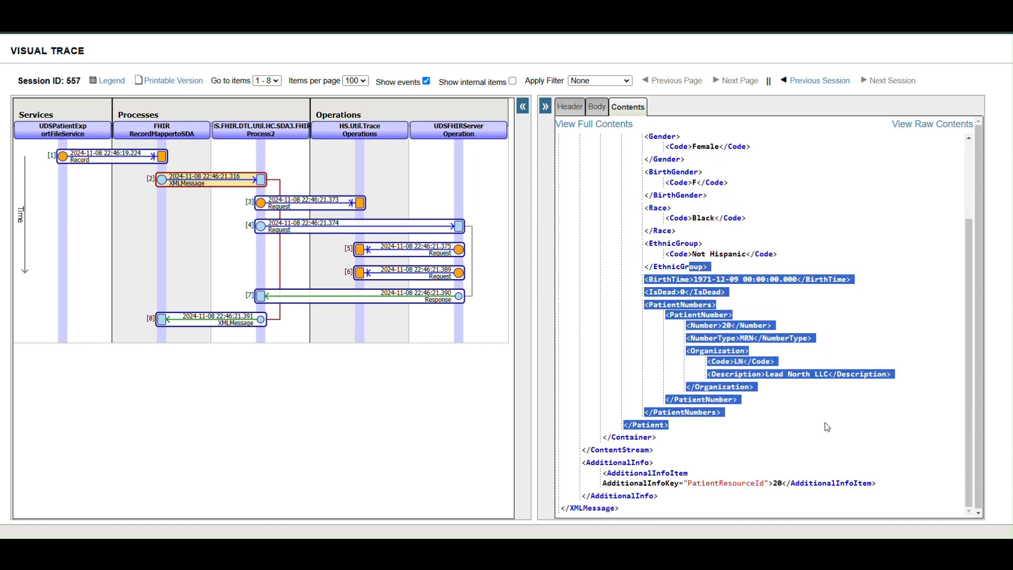
left_click(827, 427)
Step: Examine the FHIR transaction bundle in the trace request sent from the SDA3-to-FHIR process to HS.Util.Trace.Operations
left_click(295, 201)
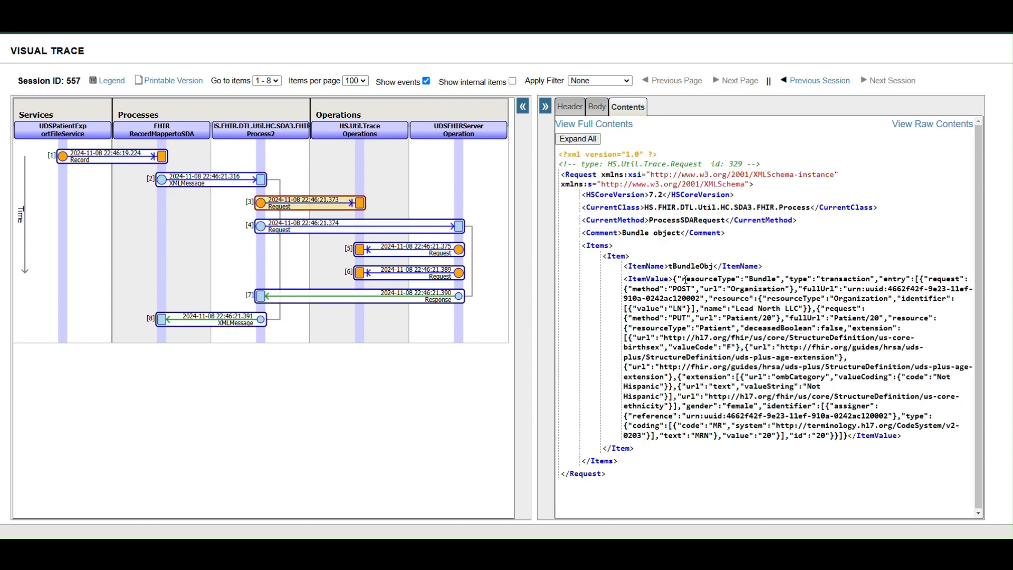
left_click_drag(684, 279, 720, 342)
left_click(816, 477)
double_click(768, 278)
double_click(844, 278)
Step: Review the contents of the request to UDSFHIRServer.Operation, its two trace requests, and the response messages numbered 7 and 8
left_click(343, 232)
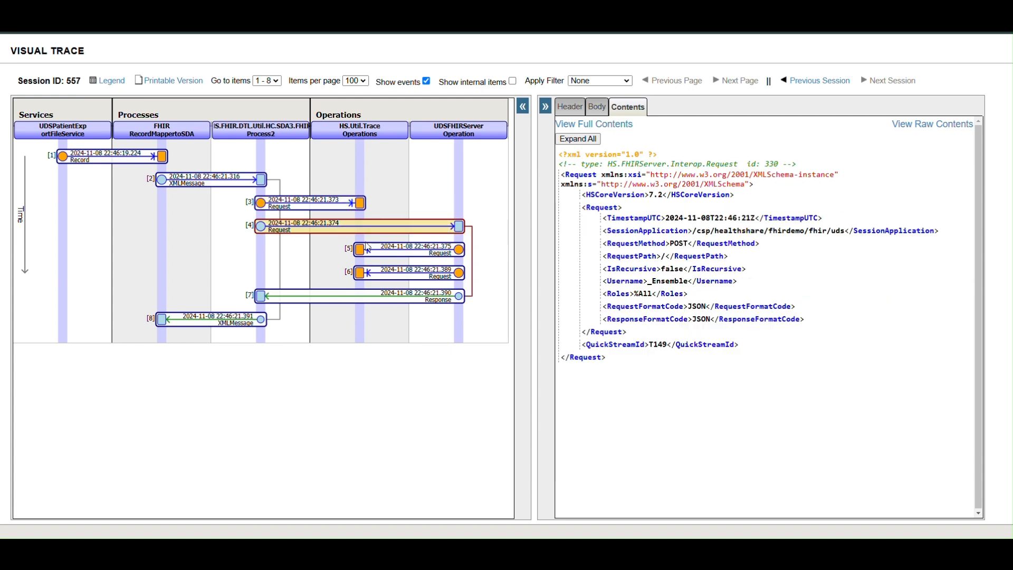
left_click(415, 254)
left_click(413, 278)
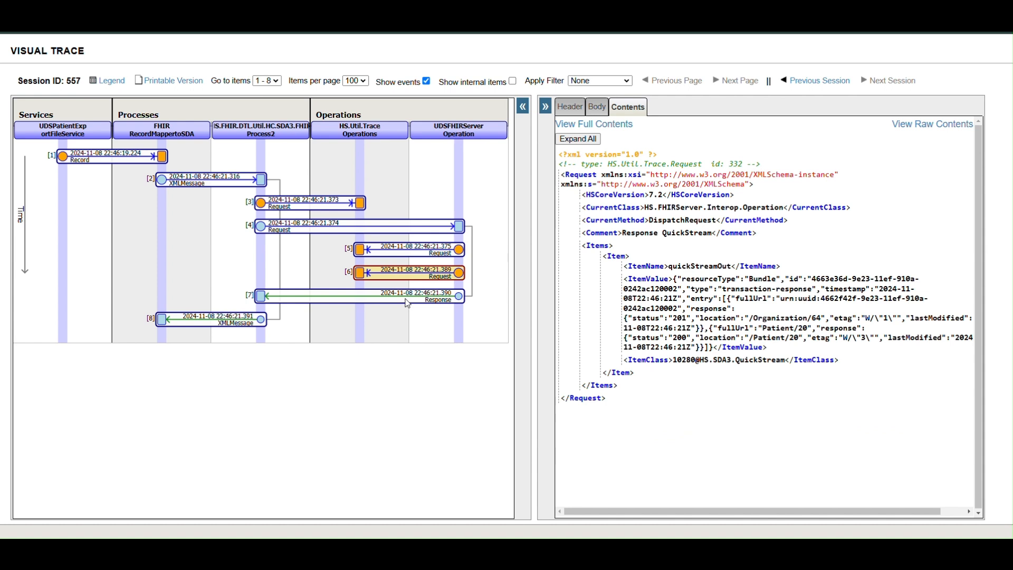
left_click(407, 303)
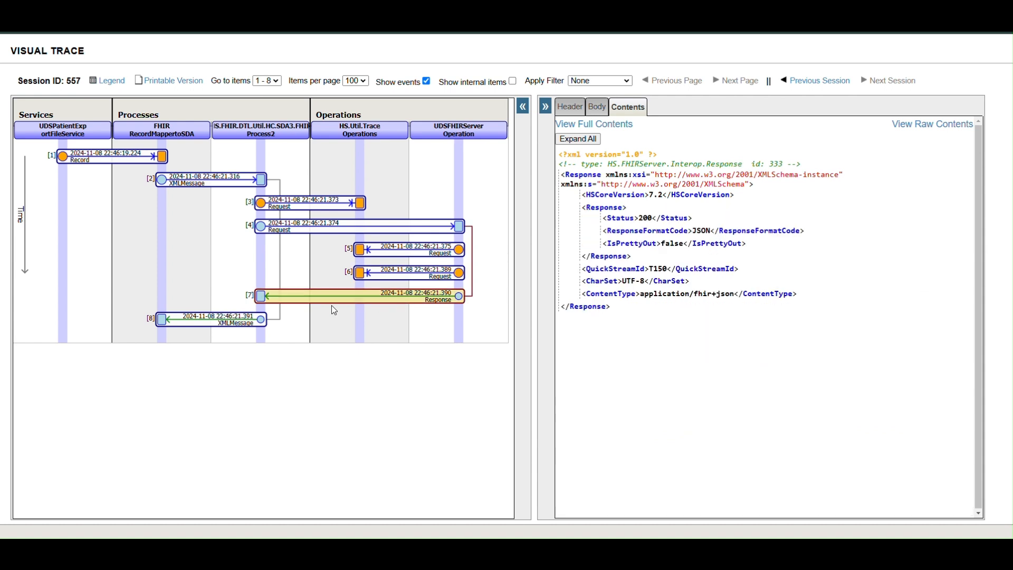
left_click(205, 319)
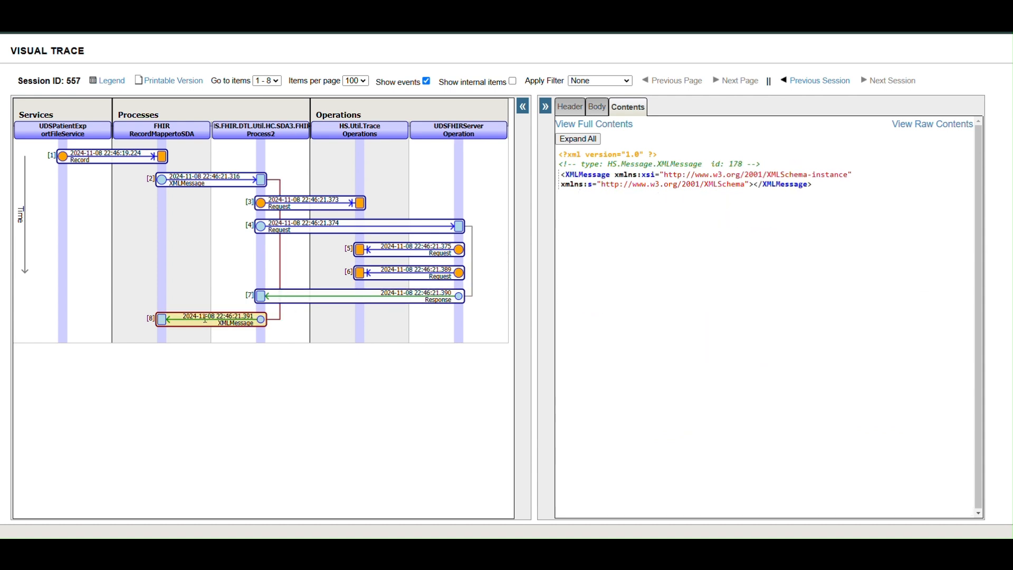
Step: Return to the response from UDSFHIRServer.Operation and check its status and response format code
left_click(306, 297)
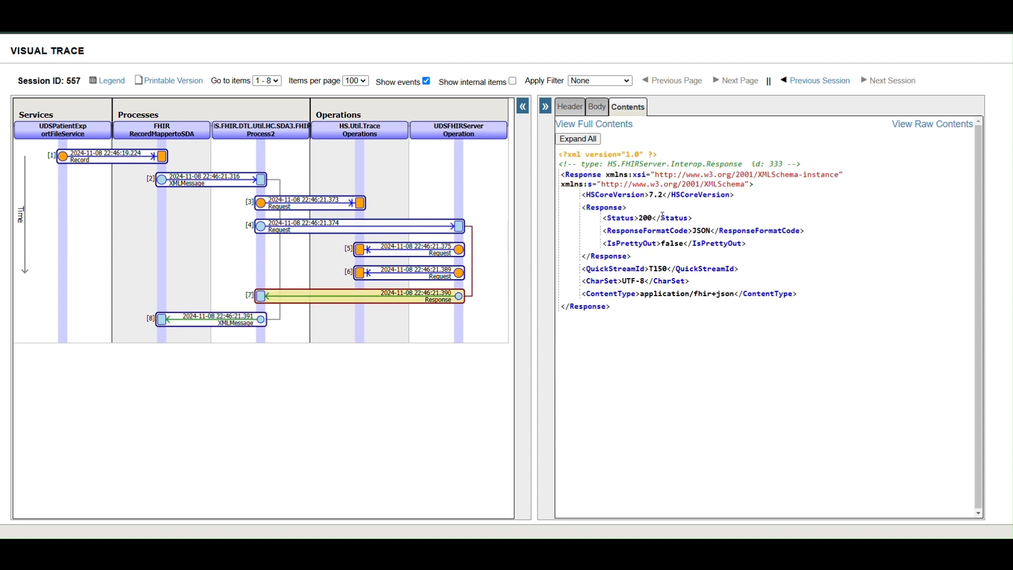
left_click_drag(709, 221, 587, 221)
left_click_drag(714, 230, 657, 231)
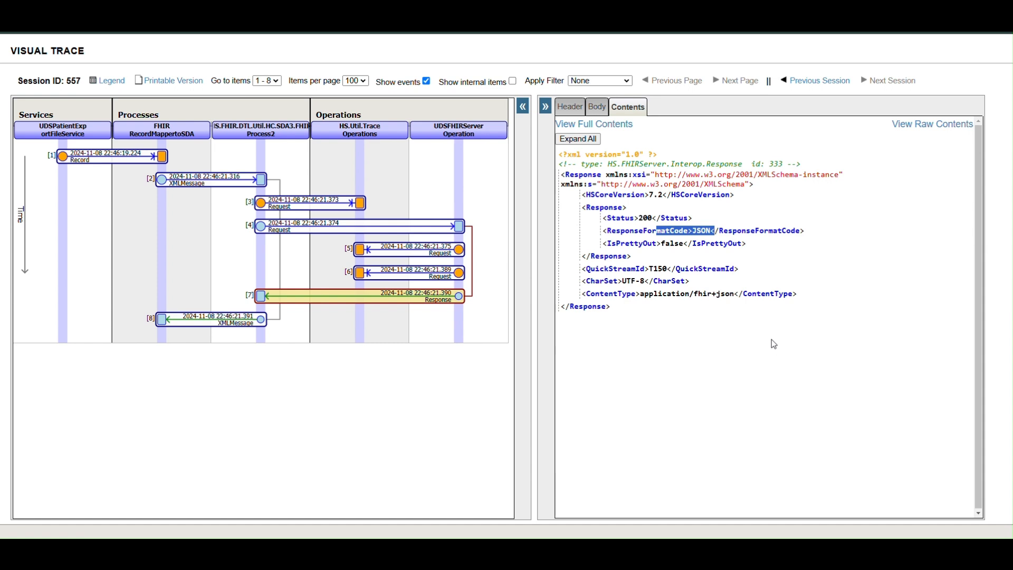